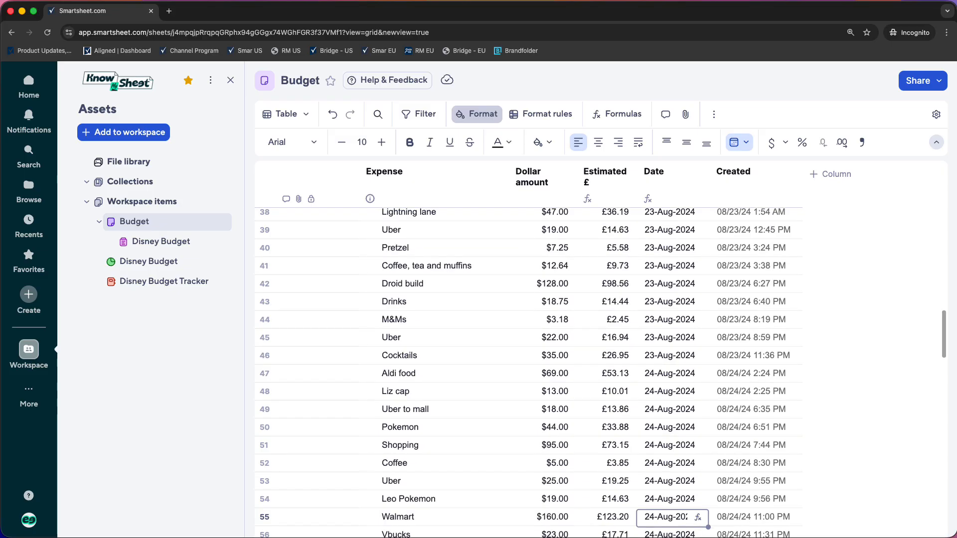
- Look through the expense rows of the Budget sheet from row 38 down to the end of August
key("Page_Down")
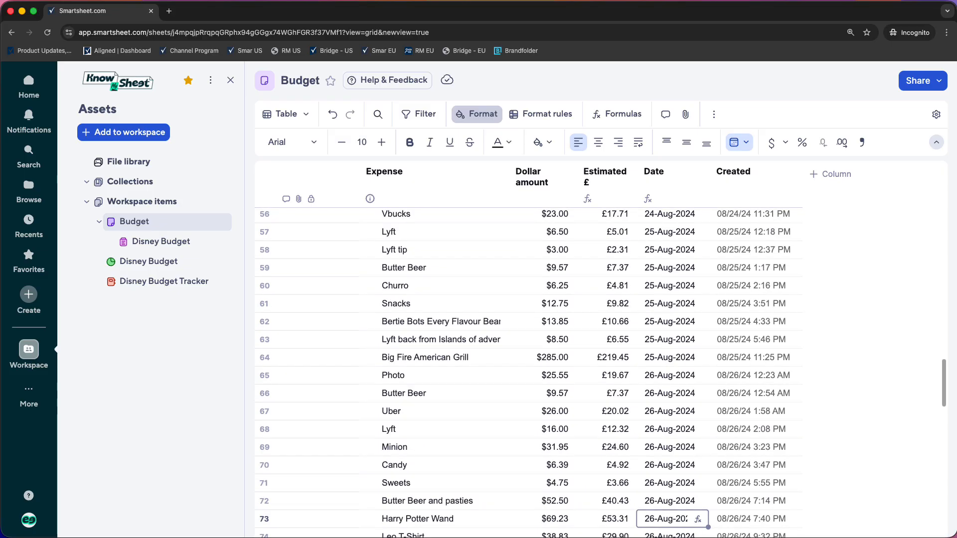
key("Page_Down")
key("Page_Down")
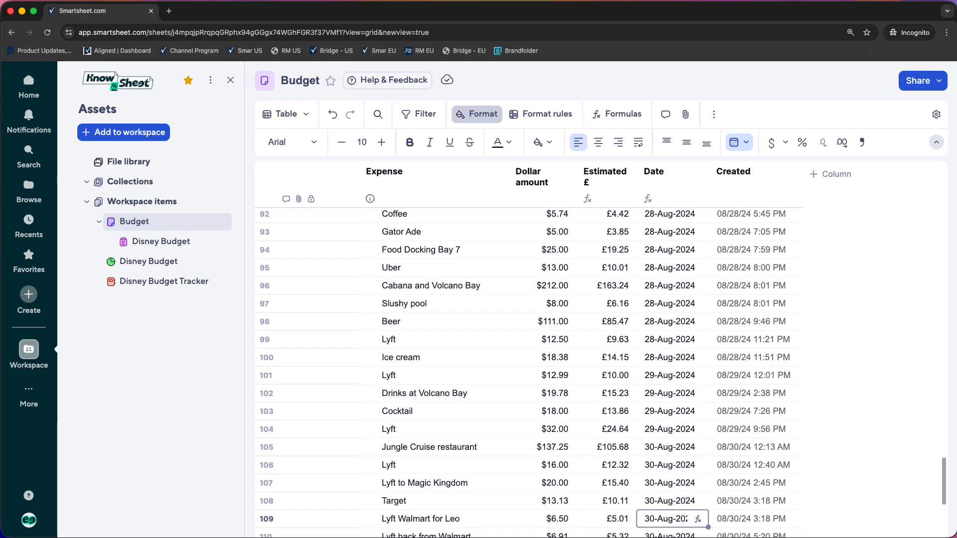
key("Page_Down")
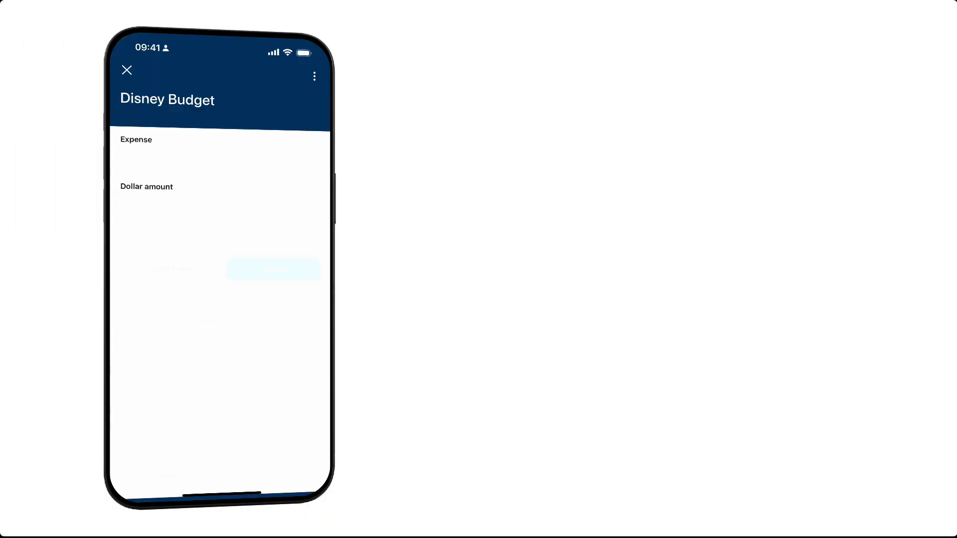
- Submit a Disney Budget form entry with Churro as the expense and 10 as the dollar amount
type("Churro")
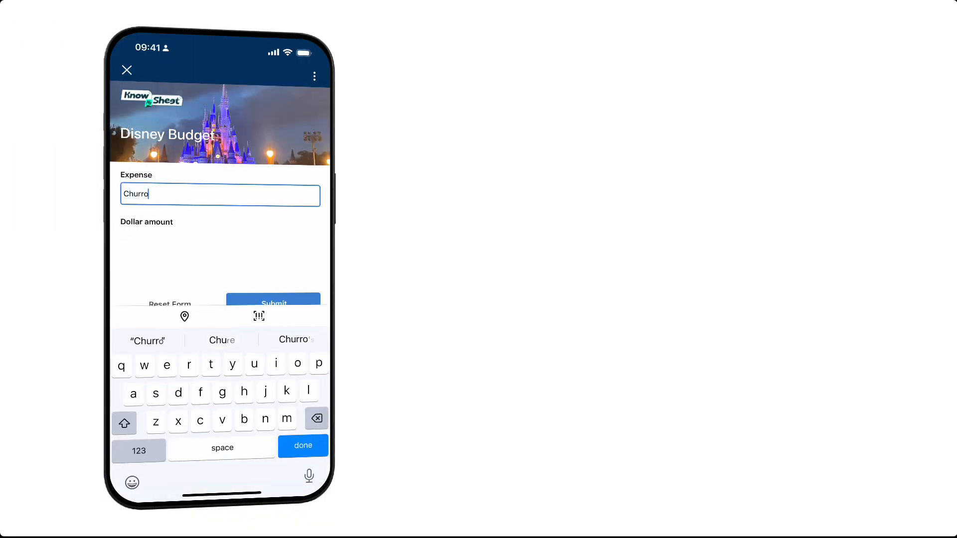
left_click(220, 241)
left_click(138, 451)
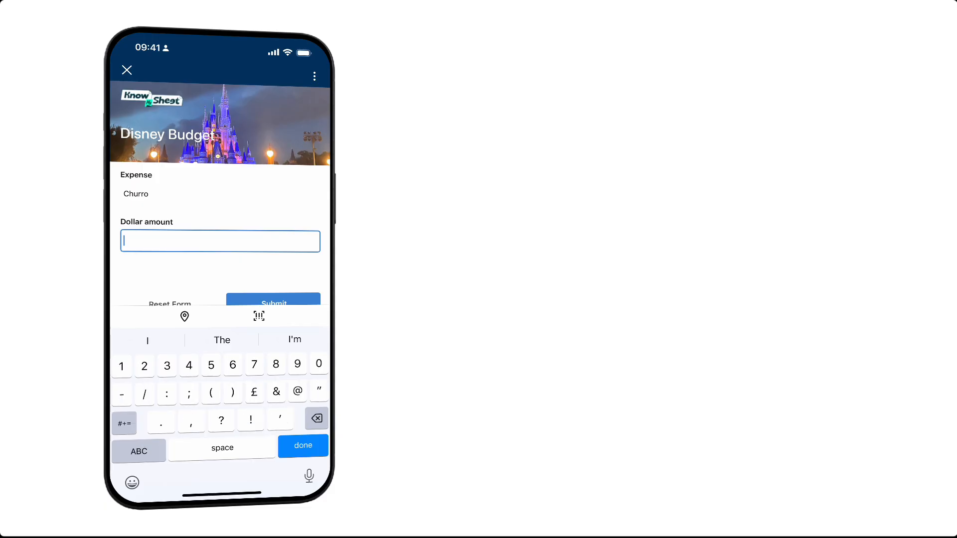
type("10")
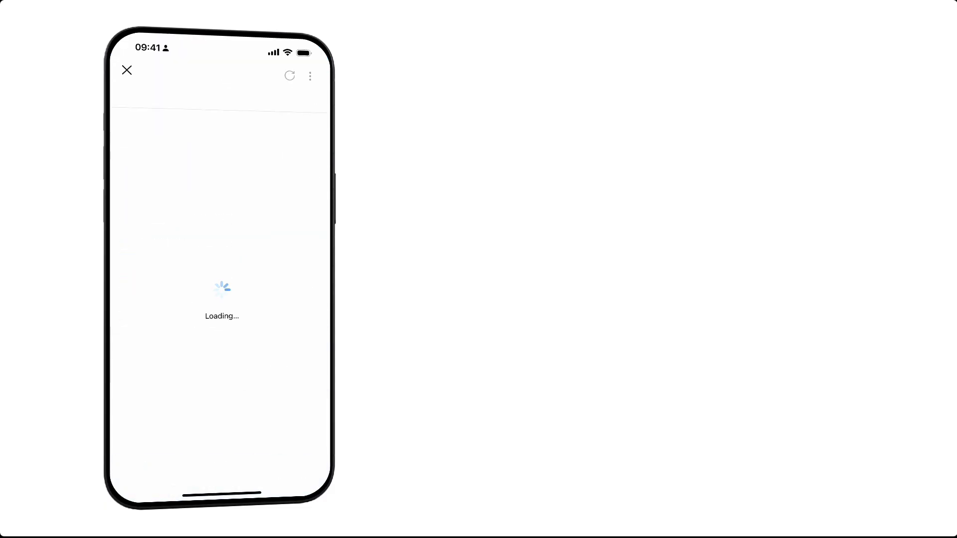
- Review the Disney Budget dashboard and read through the expanded Disney Budget Tracker report by date
scroll(220, 306, "down", 6)
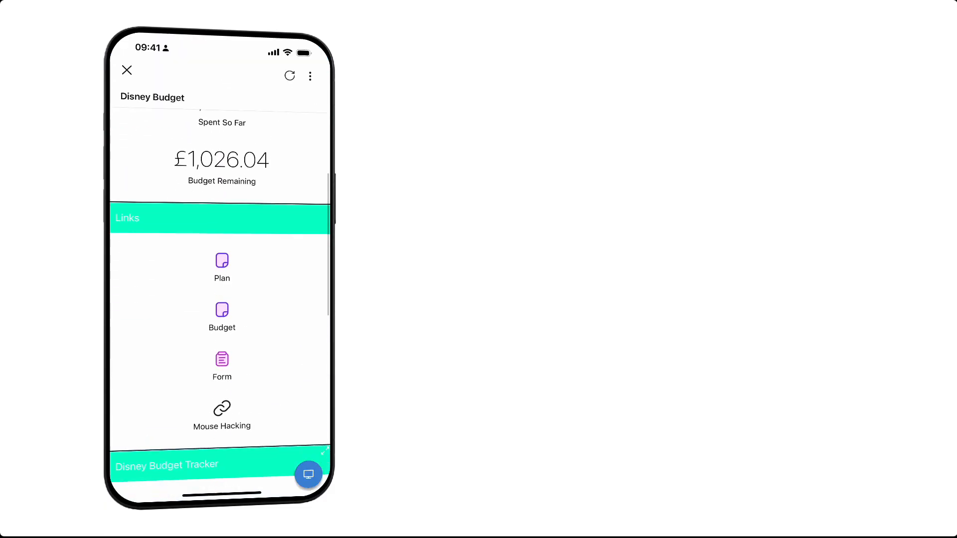
scroll(219, 306, "down", 4)
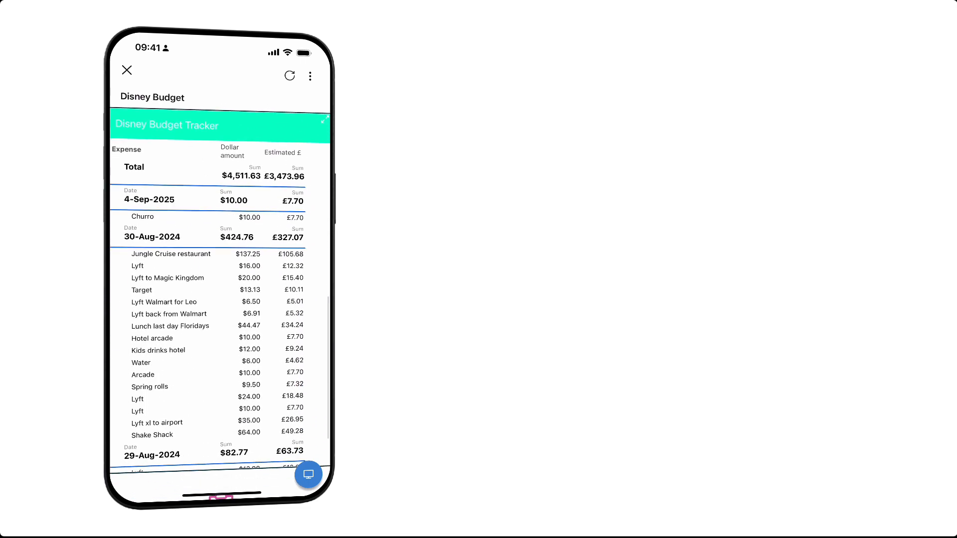
left_click(325, 120)
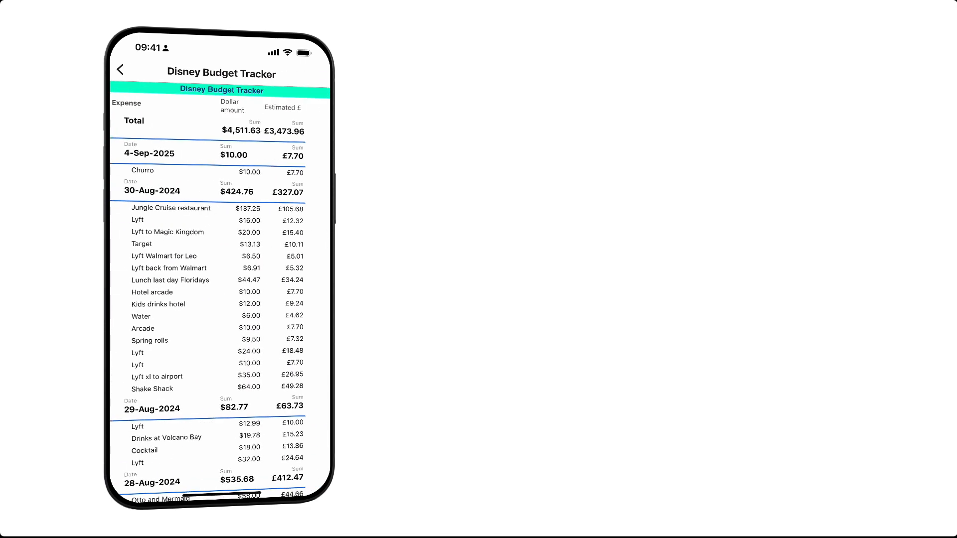
scroll(219, 299, "down", 5)
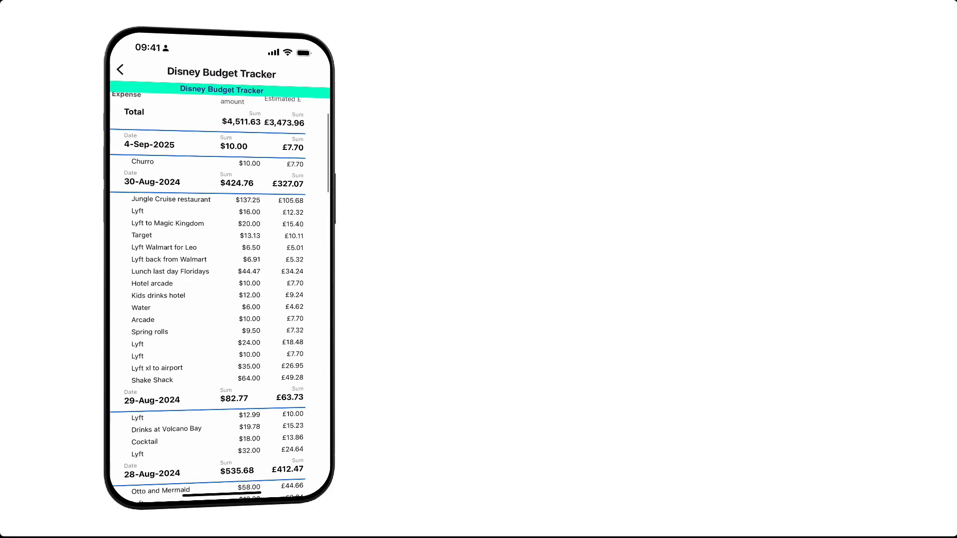
scroll(220, 299, "down", 2)
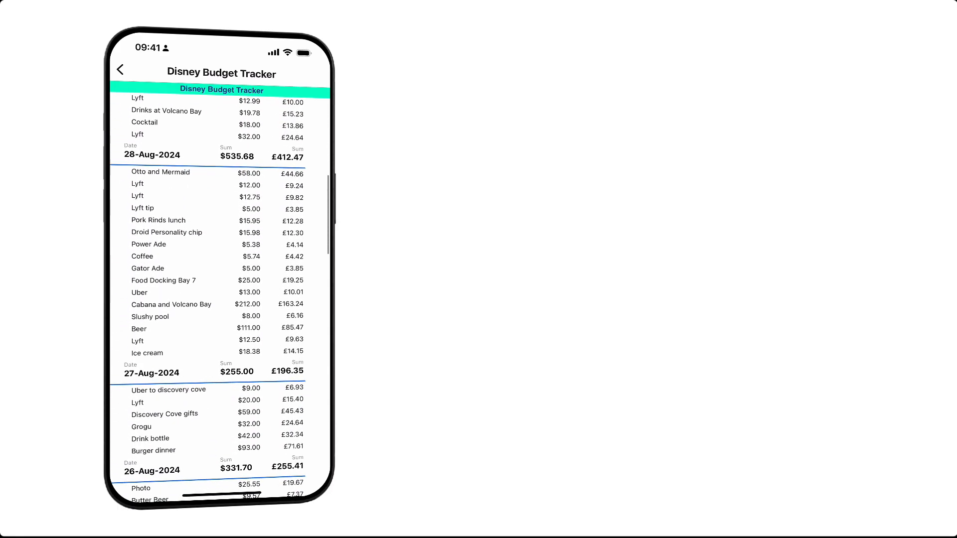
scroll(220, 299, "down", 7)
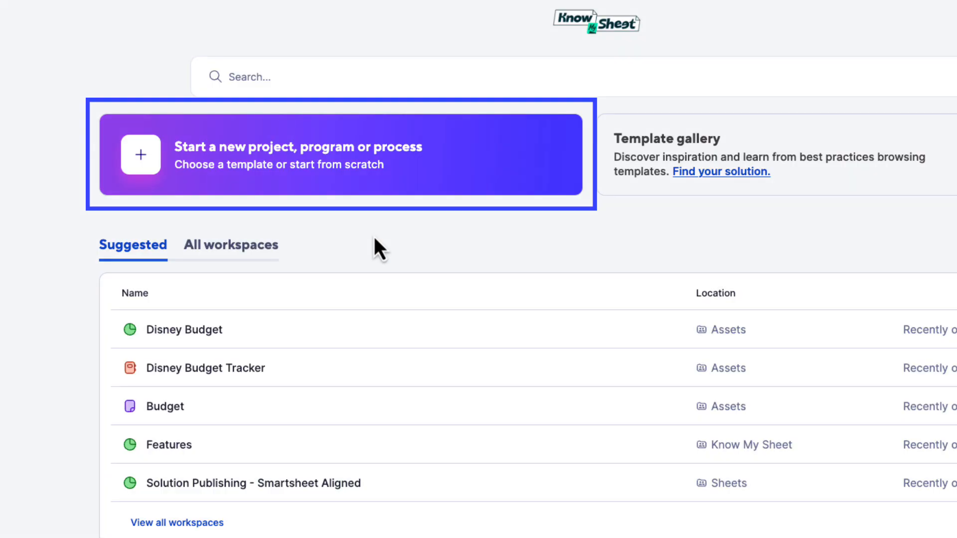
- Create a new workspace from scratch and rename its untitled sheet as Travel Budget Tracker
left_click(234, 169)
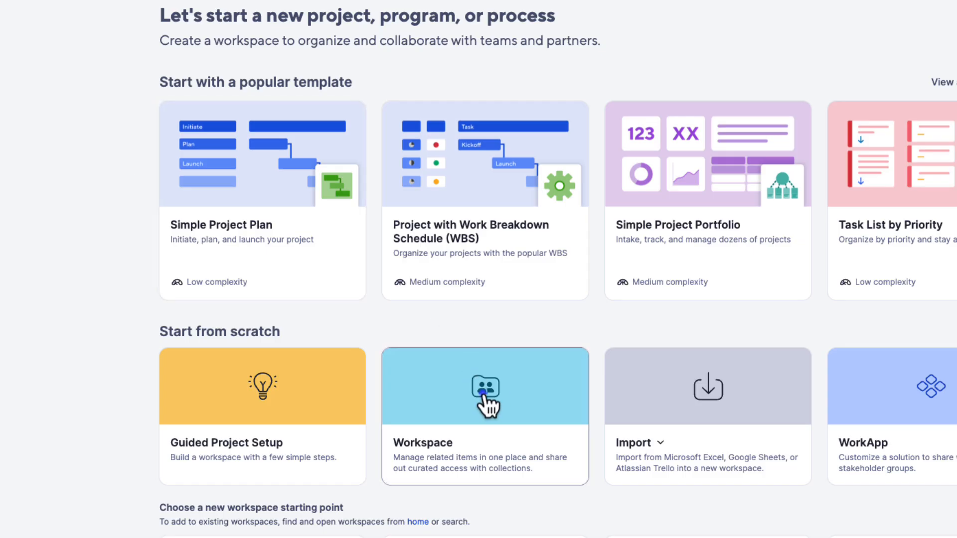
left_click(502, 359)
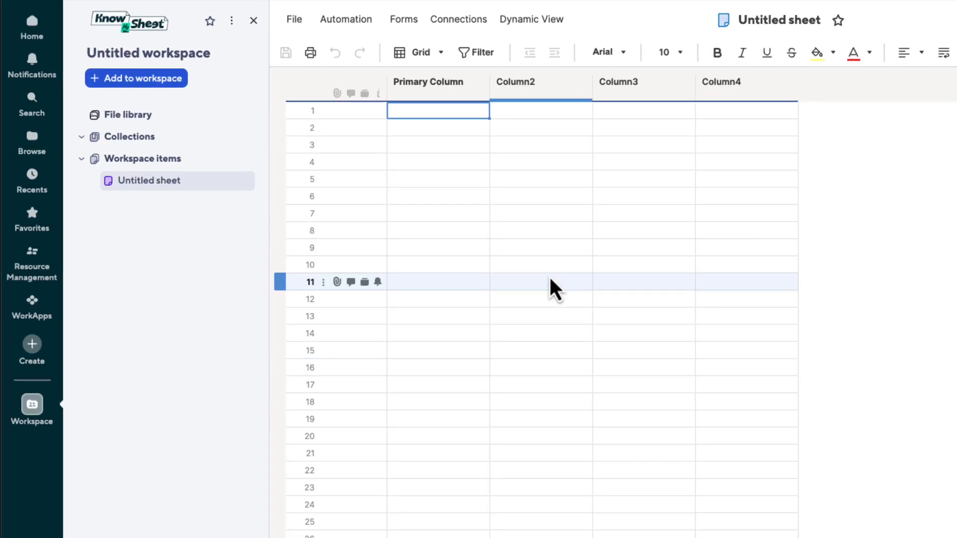
left_click(757, 20)
type("Trave")
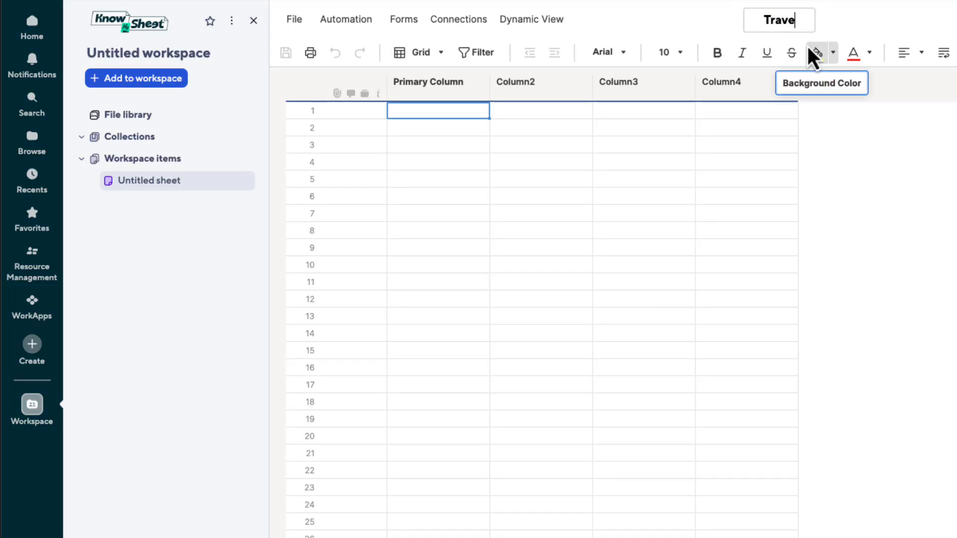
type("l Budget Tra")
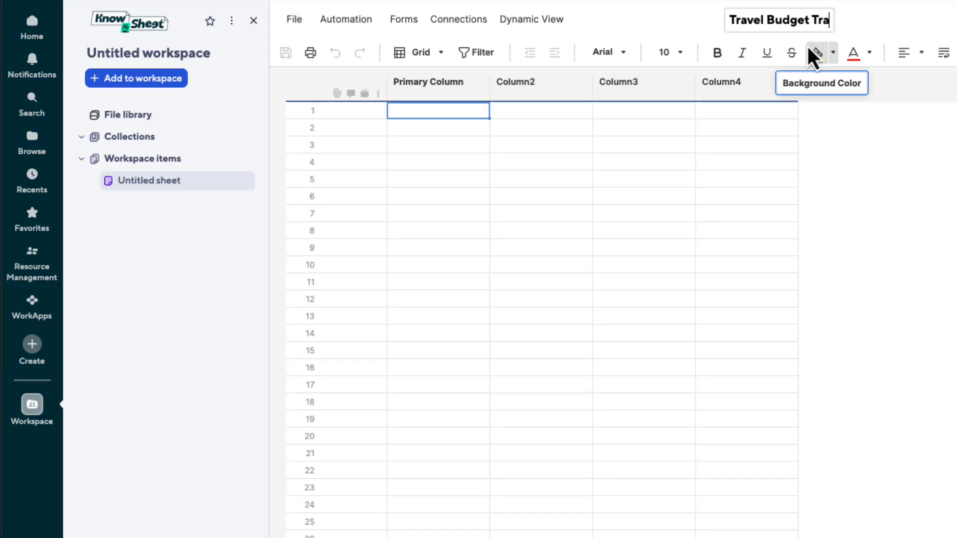
type("cker")
key("Return")
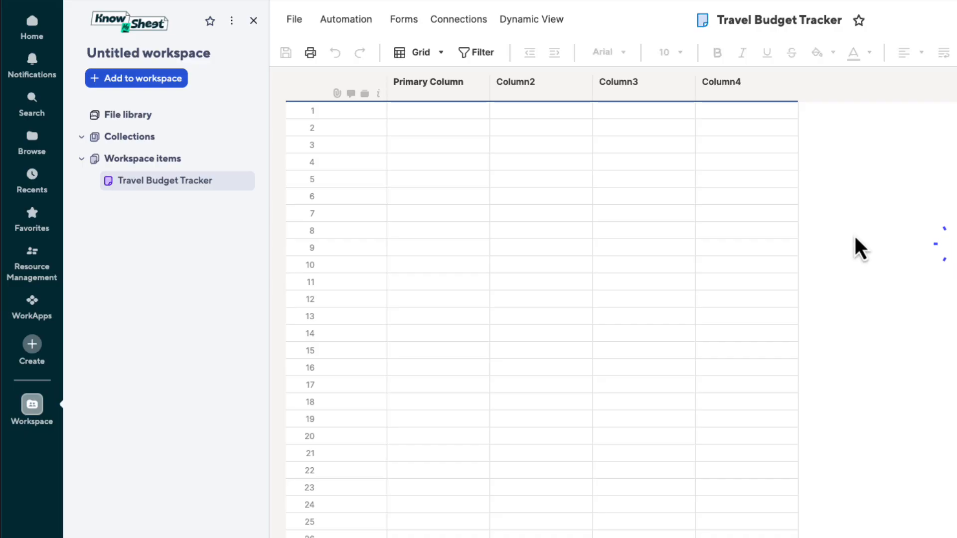
- Rename the untitled workspace as Travel Budget
left_click(126, 55)
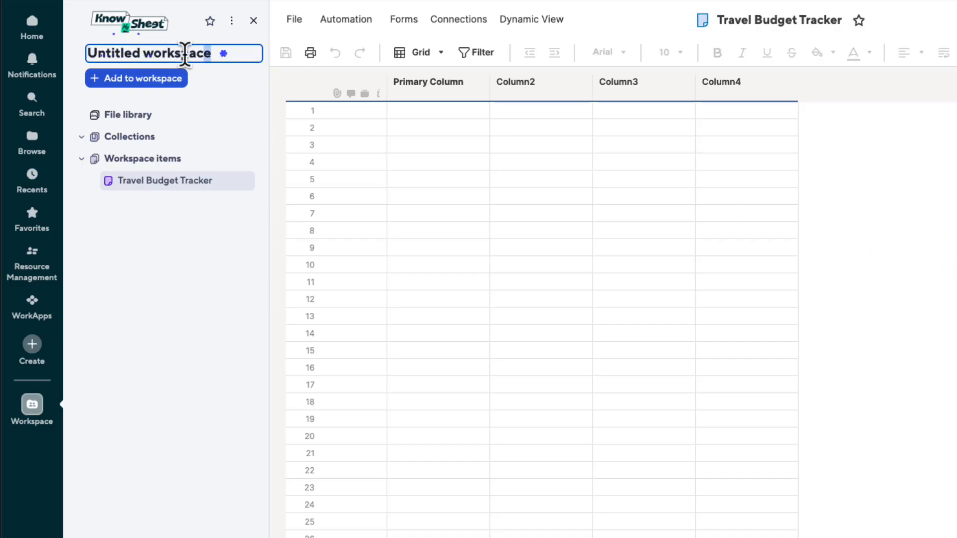
type("Travel Bud")
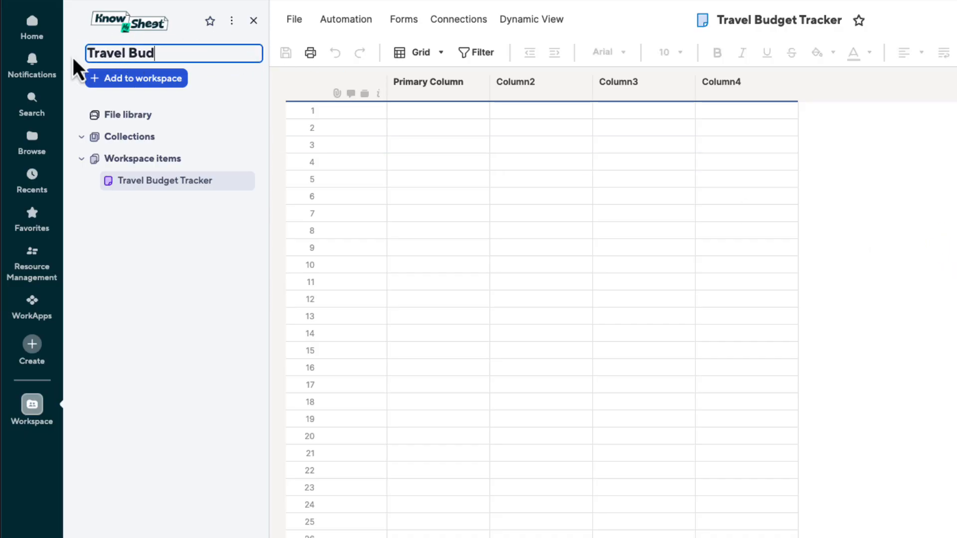
type("get")
key("Return")
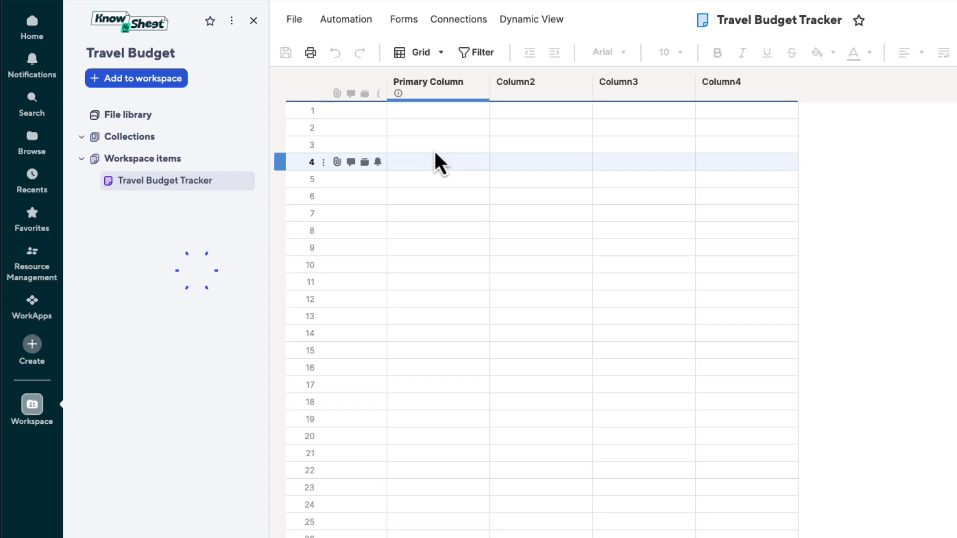
- Rename the primary column as Expense and widen it slightly
double_click(435, 86)
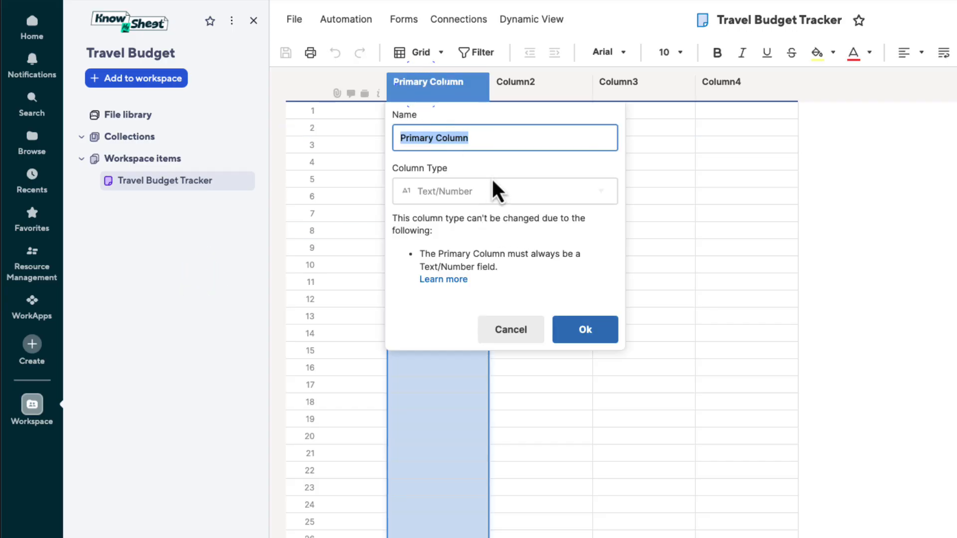
type("Expens")
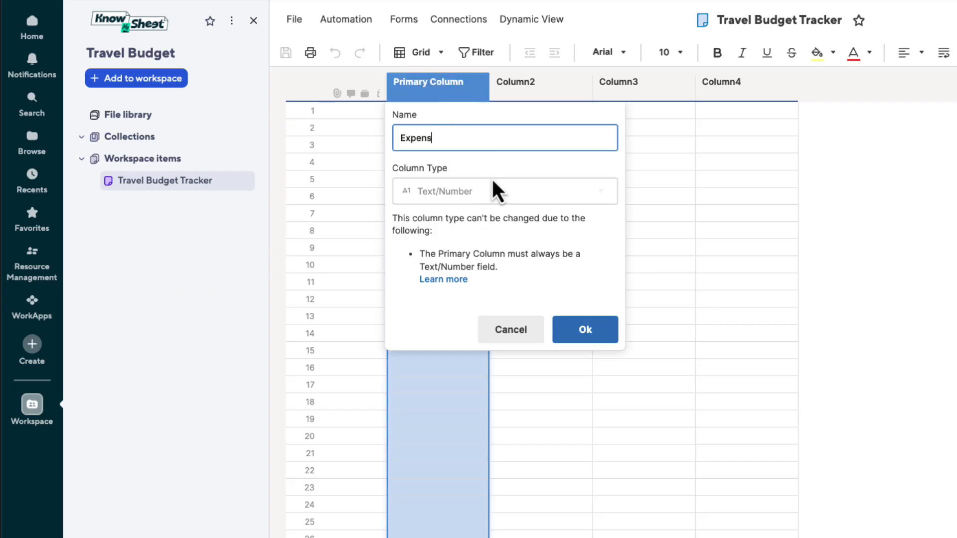
type("e")
left_click(588, 333)
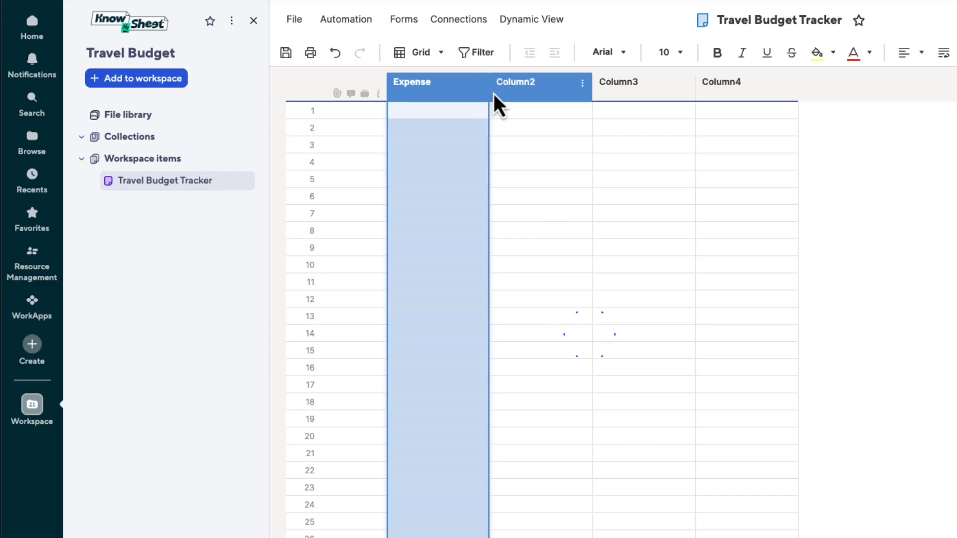
left_click_drag(493, 93, 525, 93)
- Rename Column2 as Dollar Amount, keeping the Text/Number column type
left_click(565, 88)
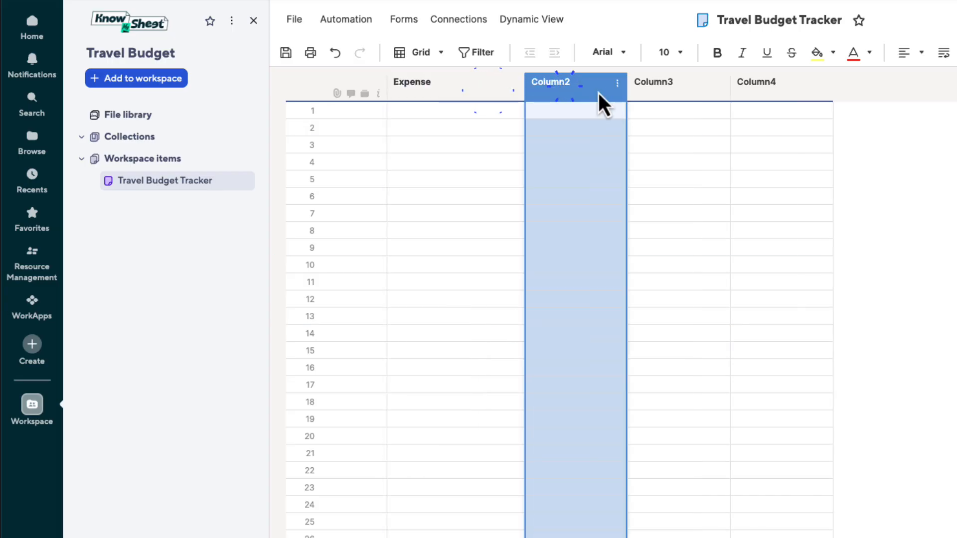
double_click(565, 89)
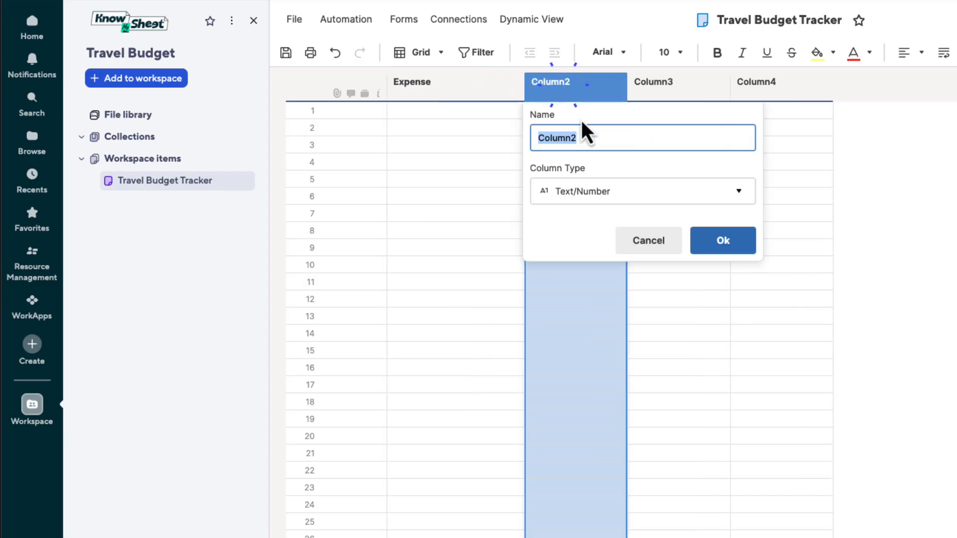
type("Dollar ")
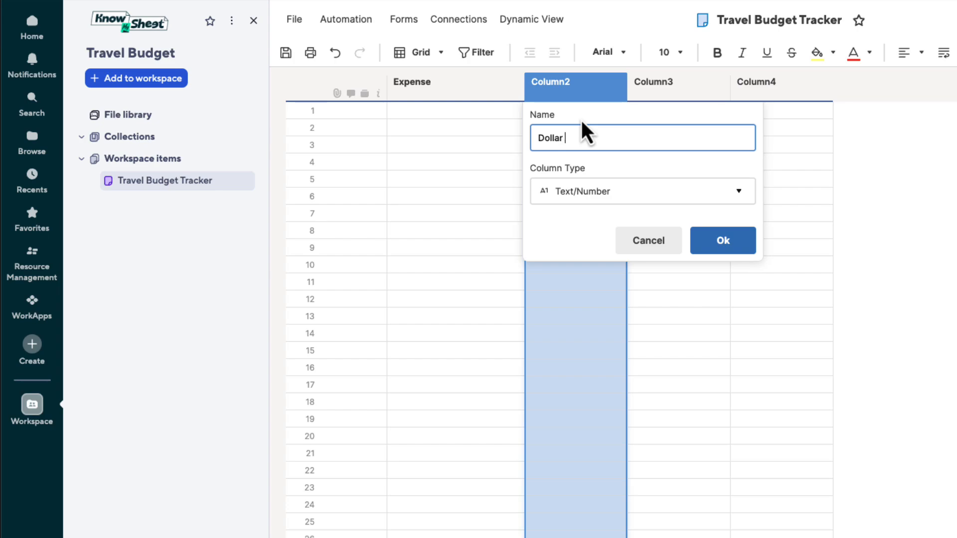
type("Amount")
left_click(733, 241)
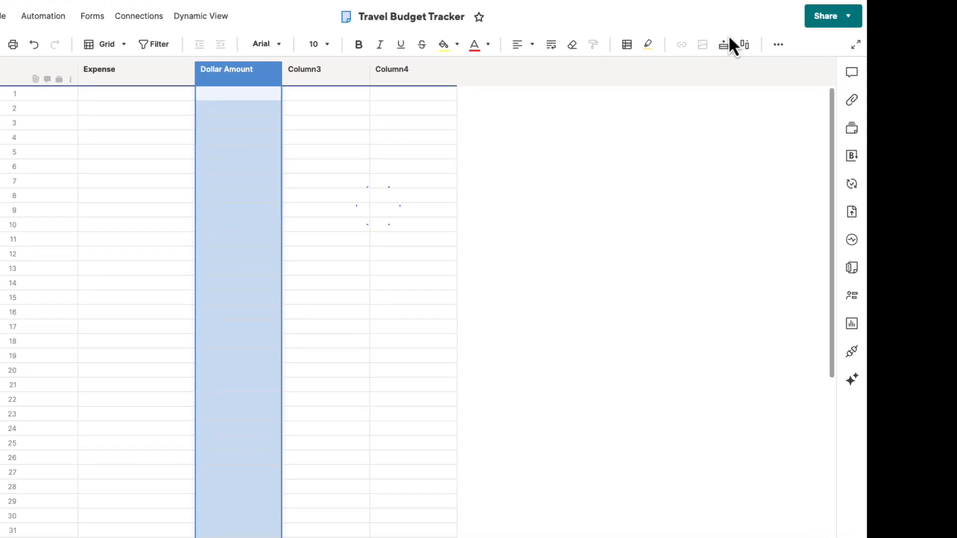
- Format the Dollar Amount column as United States, Dollar (USD) currency and narrow the column
left_click(778, 44)
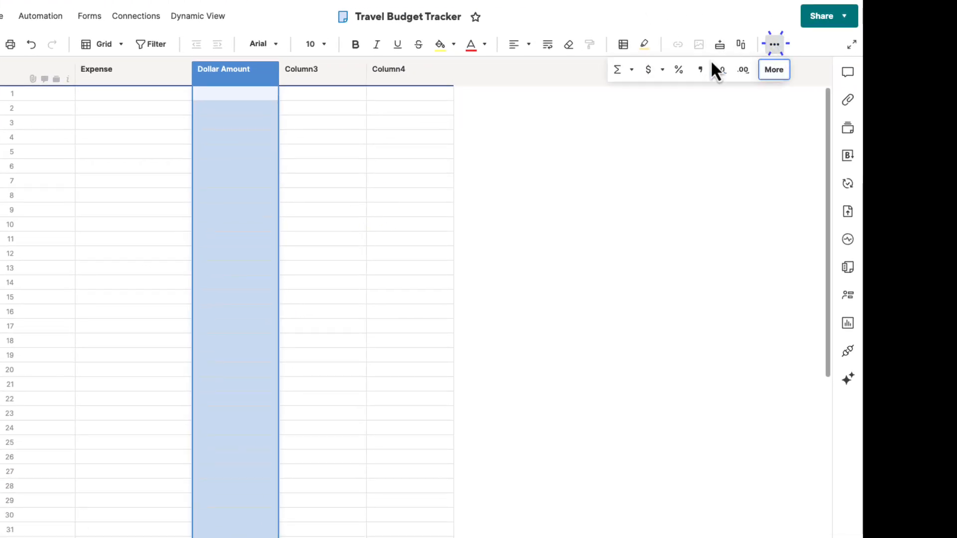
left_click(665, 70)
left_click(675, 119)
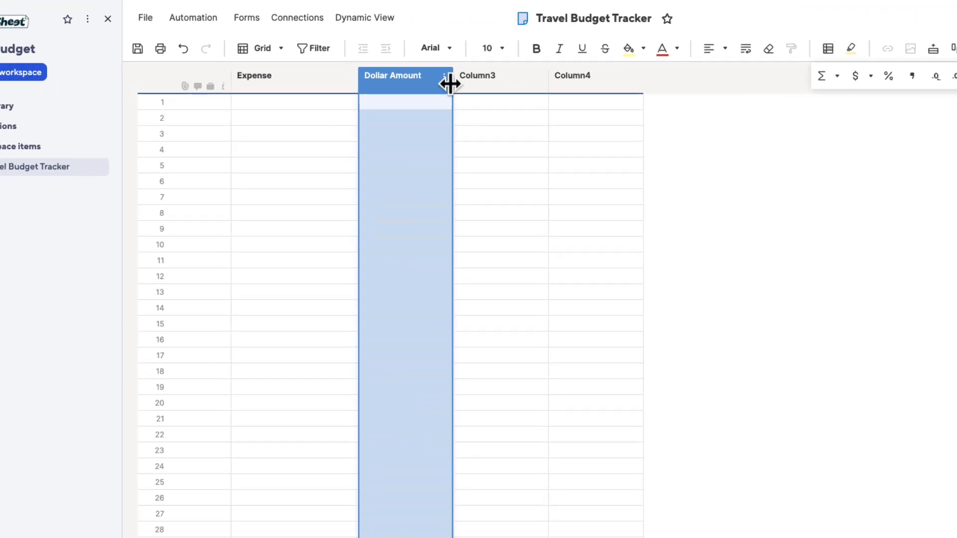
left_click_drag(450, 84, 410, 90)
- Rename Column3 as Estimated £ with the Text/Number type and narrow the column
double_click(442, 91)
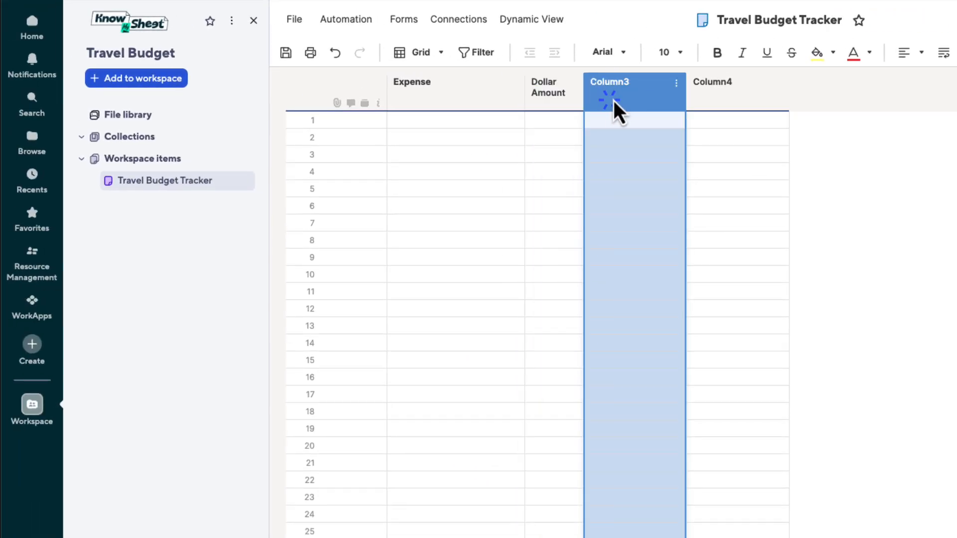
type("Estimated")
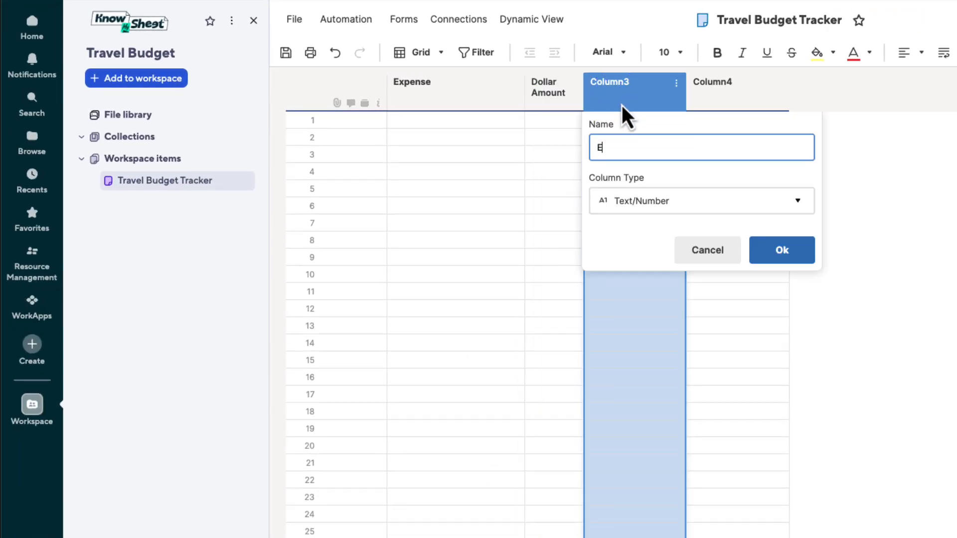
type(" £")
left_click(783, 255)
left_click_drag(685, 100, 643, 100)
- Format the Estimated £ column with the United Kingdom pound currency
left_click(937, 48)
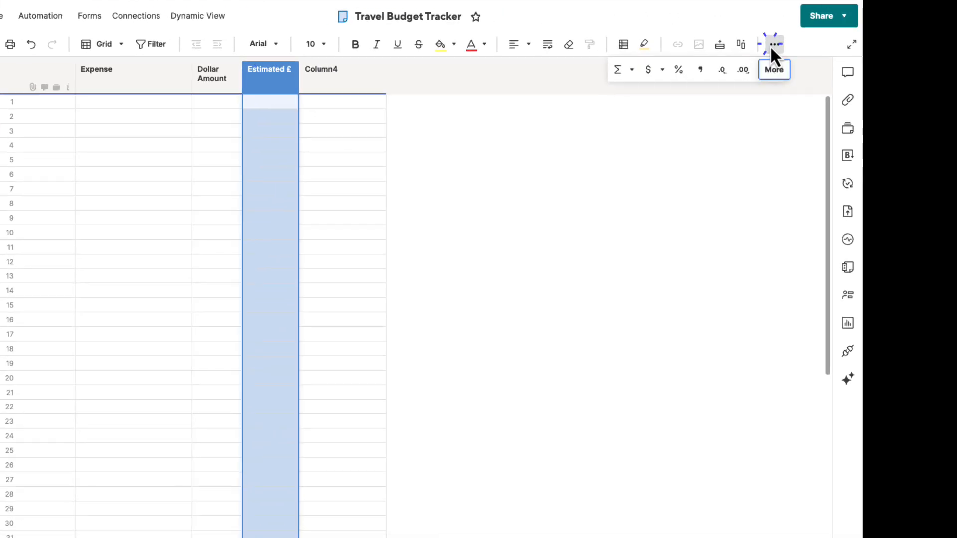
left_click(817, 75)
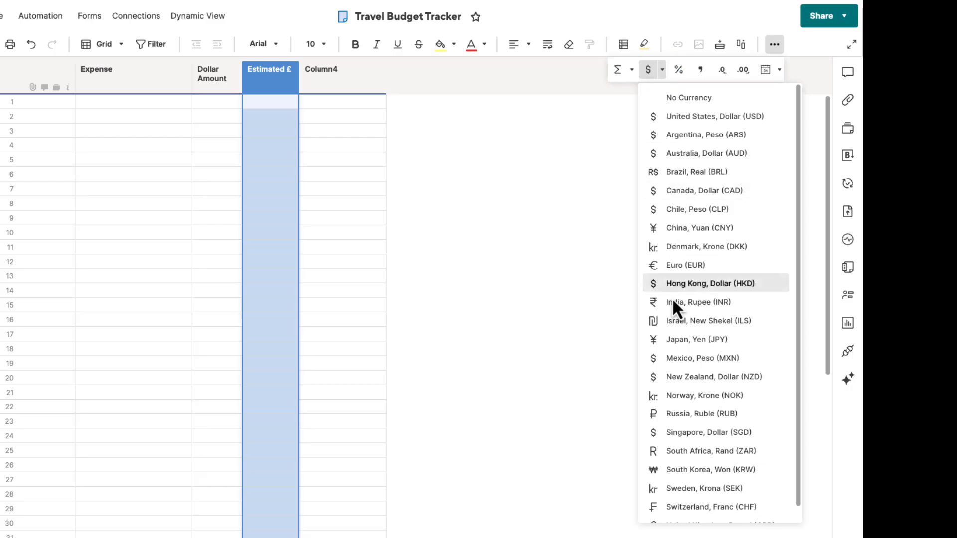
scroll(684, 413, "down", 1)
left_click(697, 509)
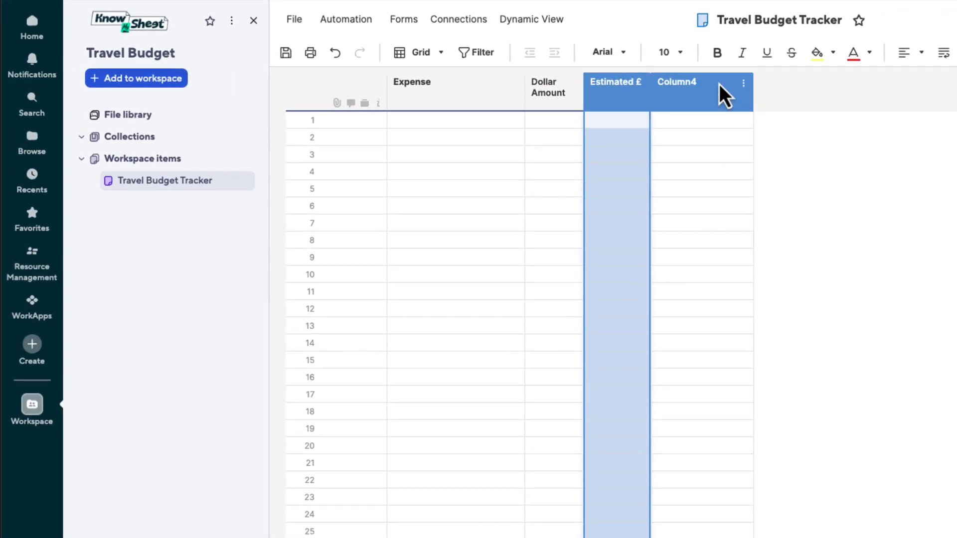
- Change Column4 to the Created date column type and rename it Created
left_click(718, 95)
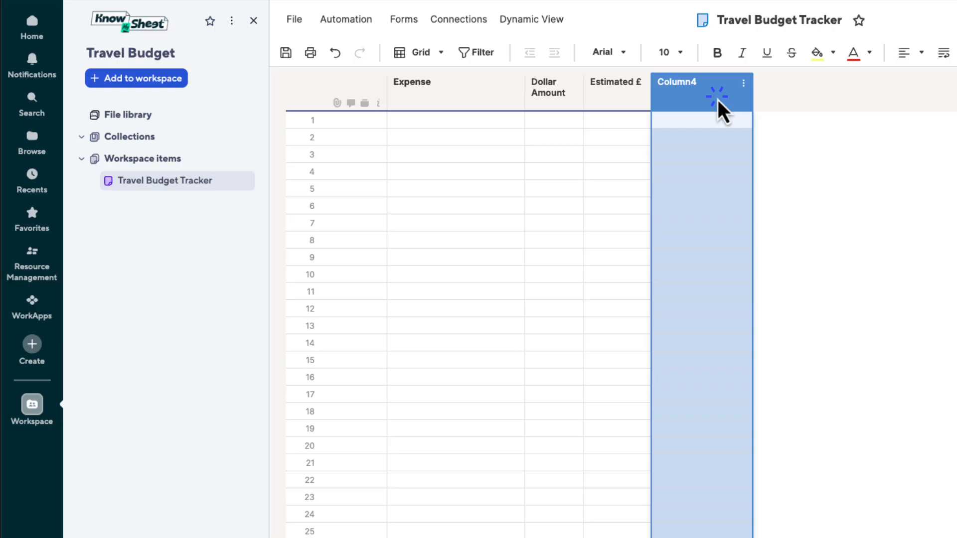
left_click(743, 86)
left_click(810, 421)
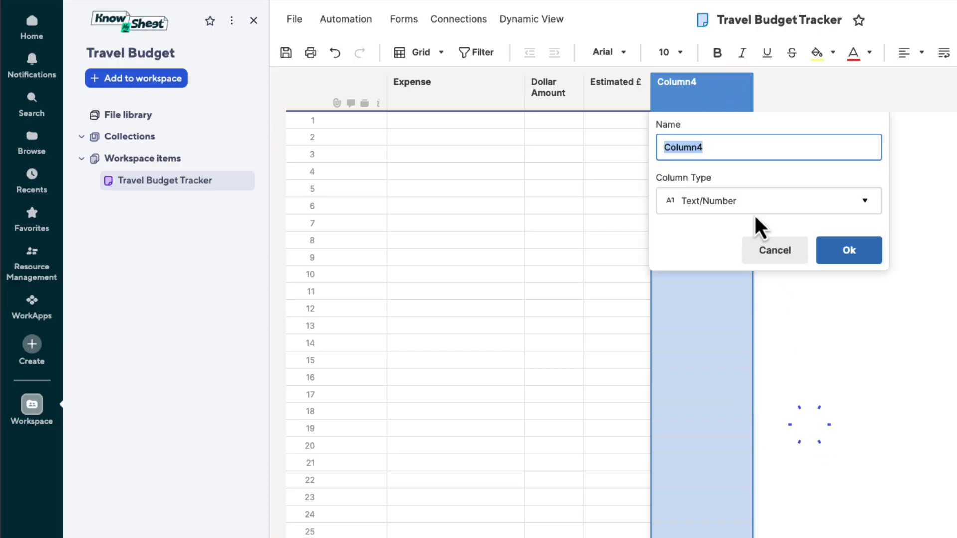
left_click(736, 200)
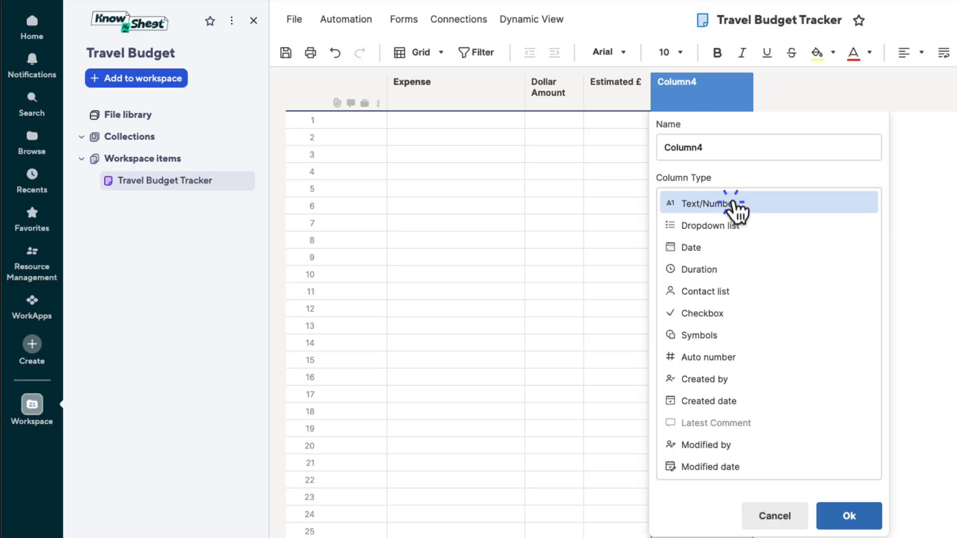
left_click(759, 402)
double_click(715, 147)
type("C")
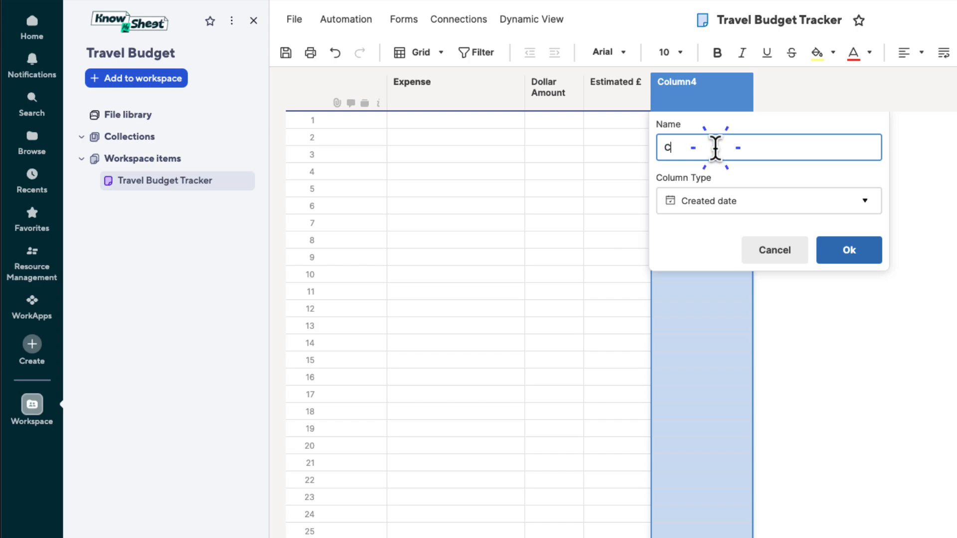
type("reated")
left_click(878, 258)
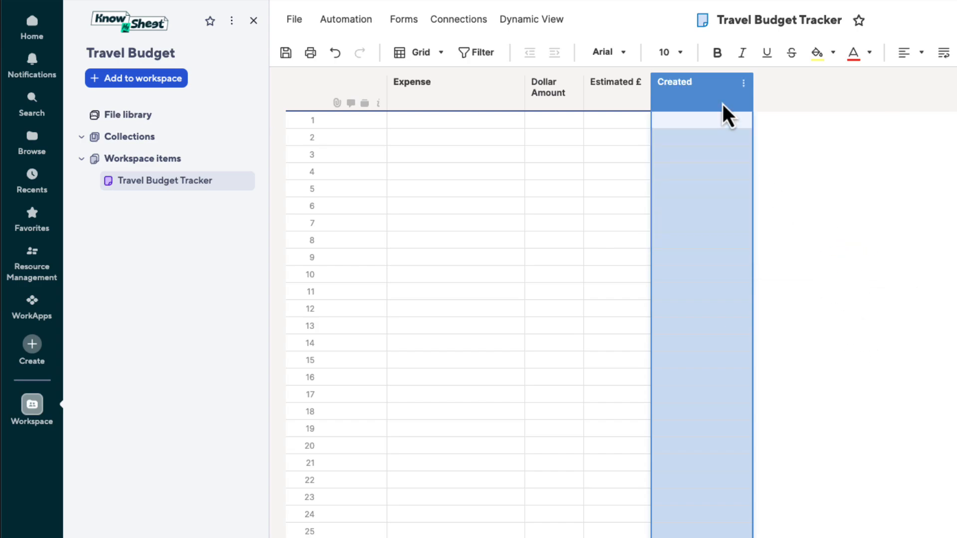
- Insert a column named Date with the Date type immediately before the Created column
left_click(743, 84)
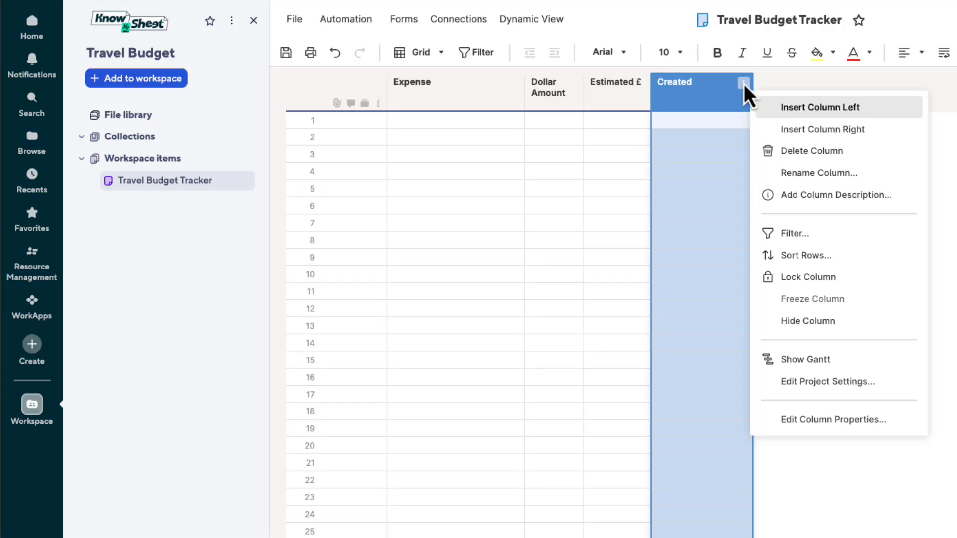
left_click(804, 116)
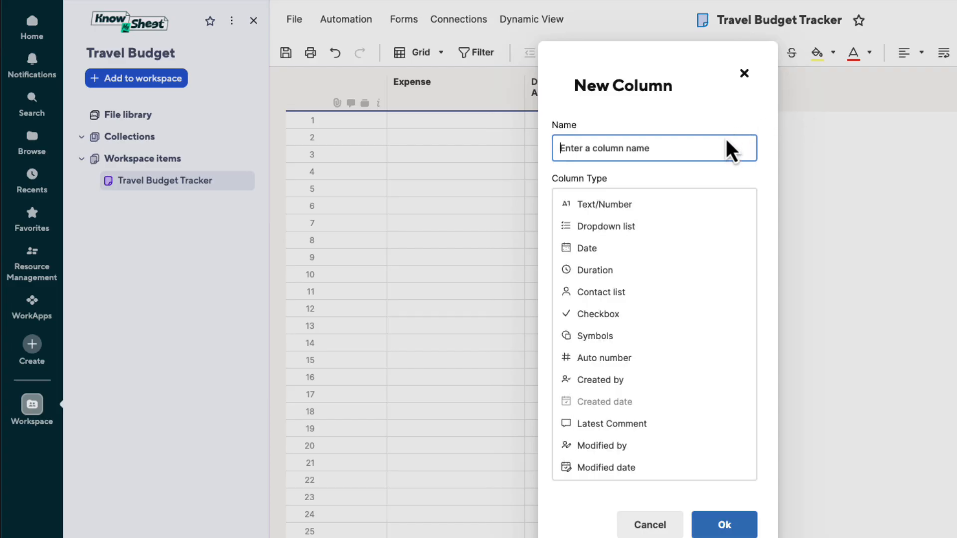
type("Date")
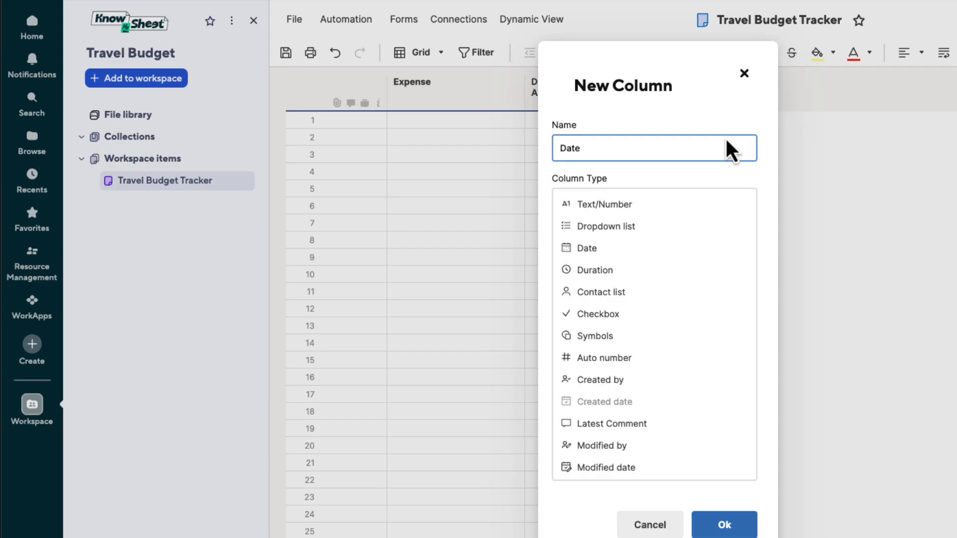
left_click(621, 252)
left_click(744, 280)
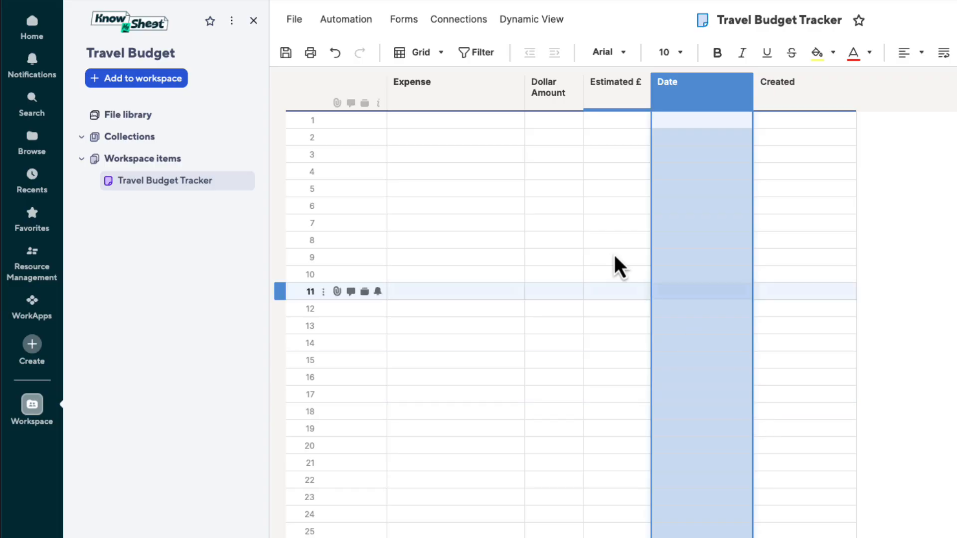
- Enter Test Expense 1 and Test Expense 2 in the first two rows of the Expense column
left_click(434, 119)
type("Tes")
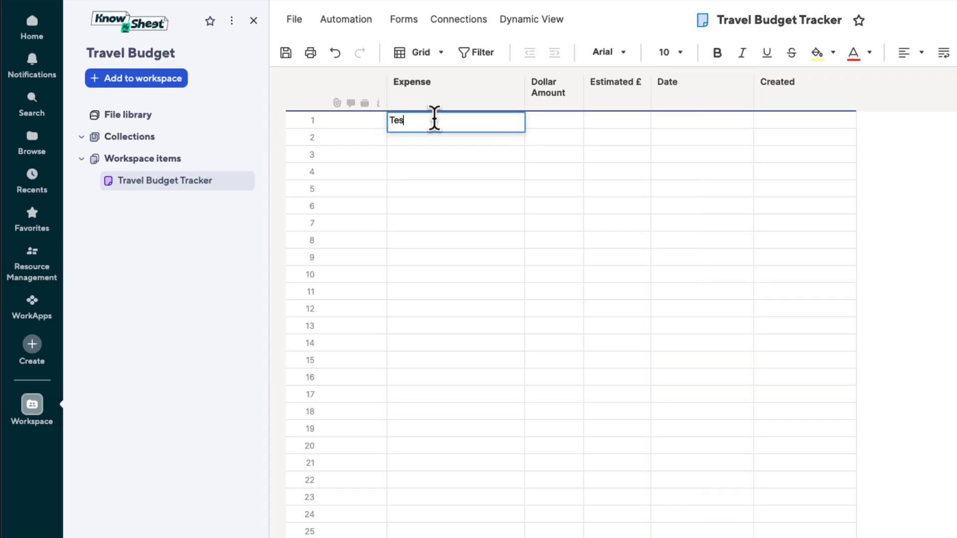
type("t Expense 1")
key("Return")
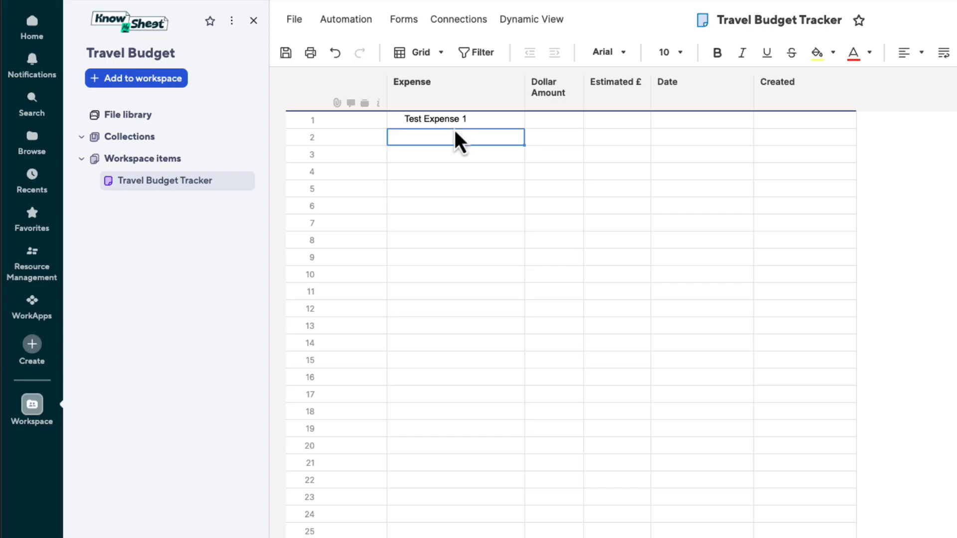
type("Test Expense 2")
- Enter dollar amounts of 50 for Test Expense 1 and 35 for Test Expense 2
left_click(550, 125)
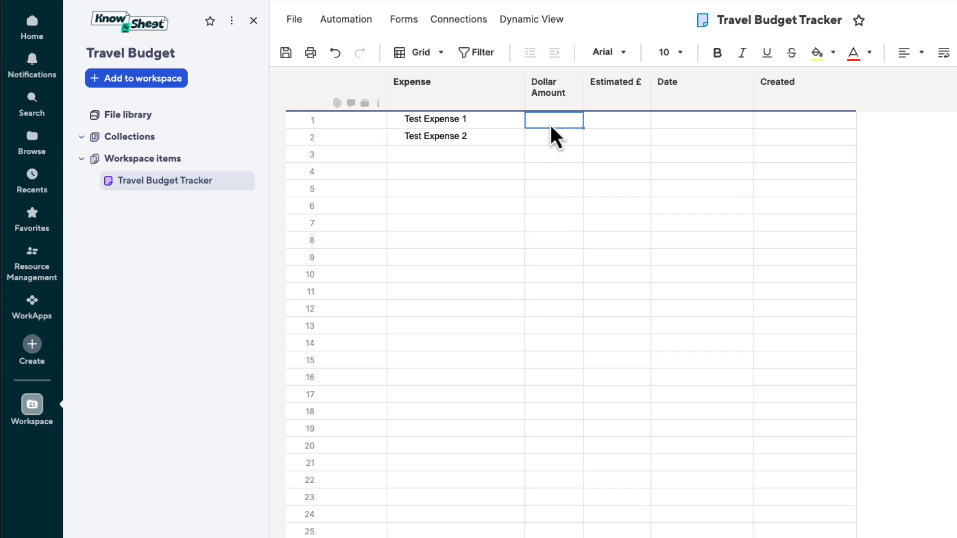
type("50")
key("Return")
type("35")
key("Return")
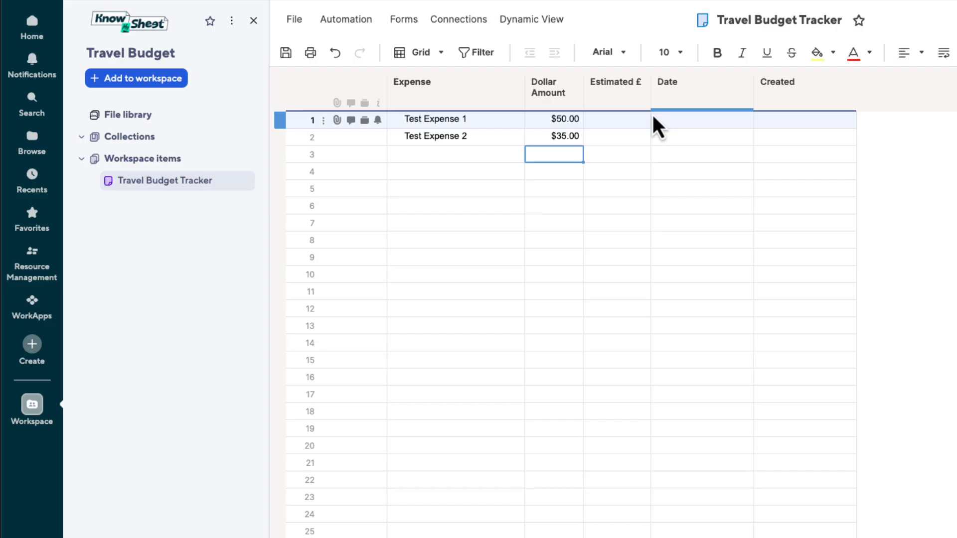
left_click(619, 120)
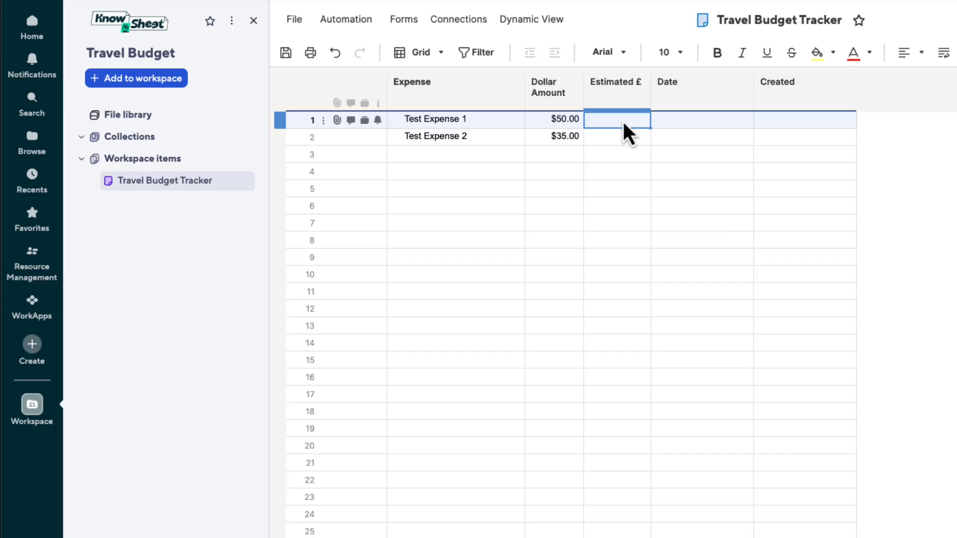
type("=")
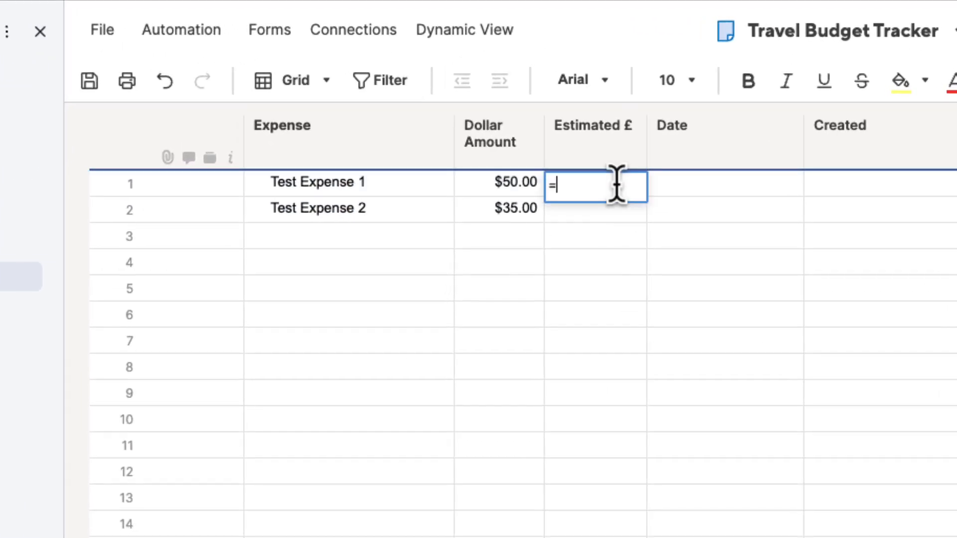
left_click(509, 190)
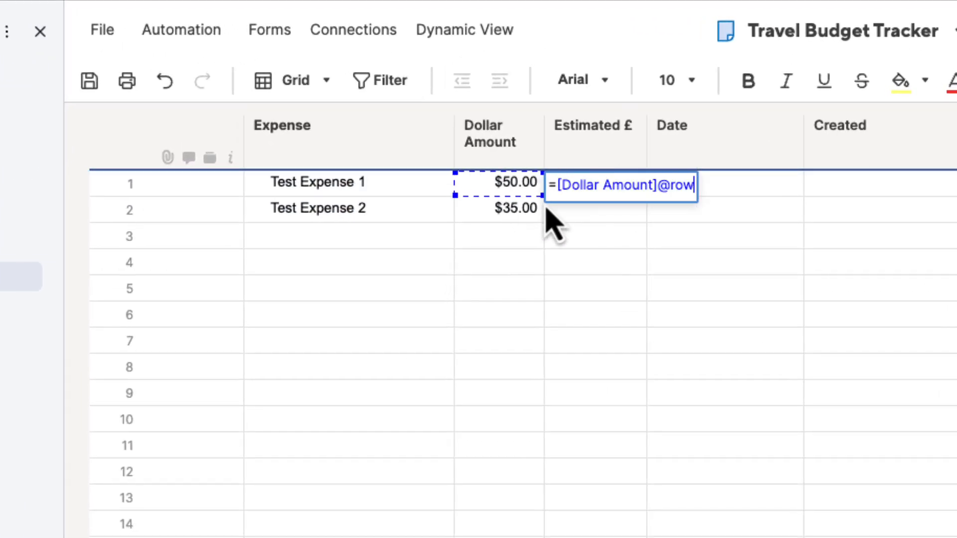
type("*.77")
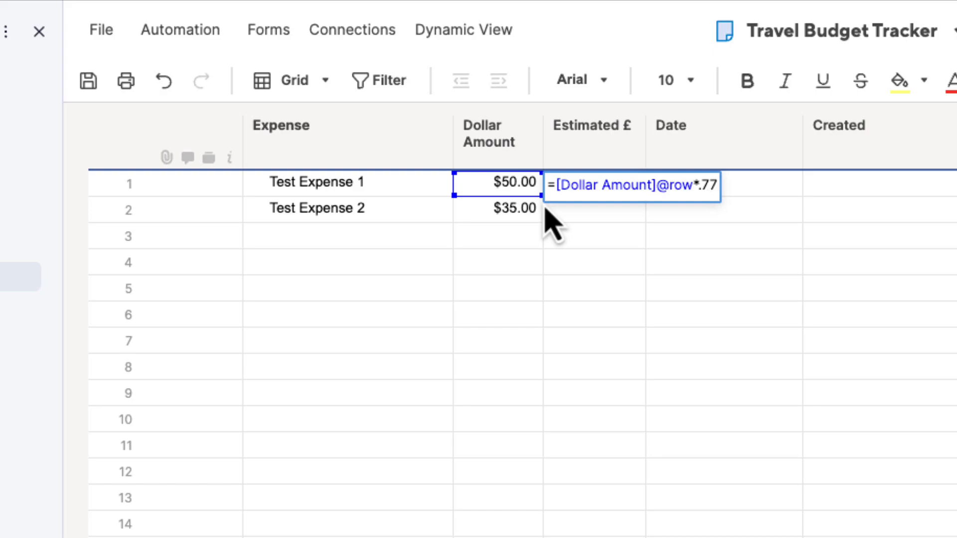
key("Return")
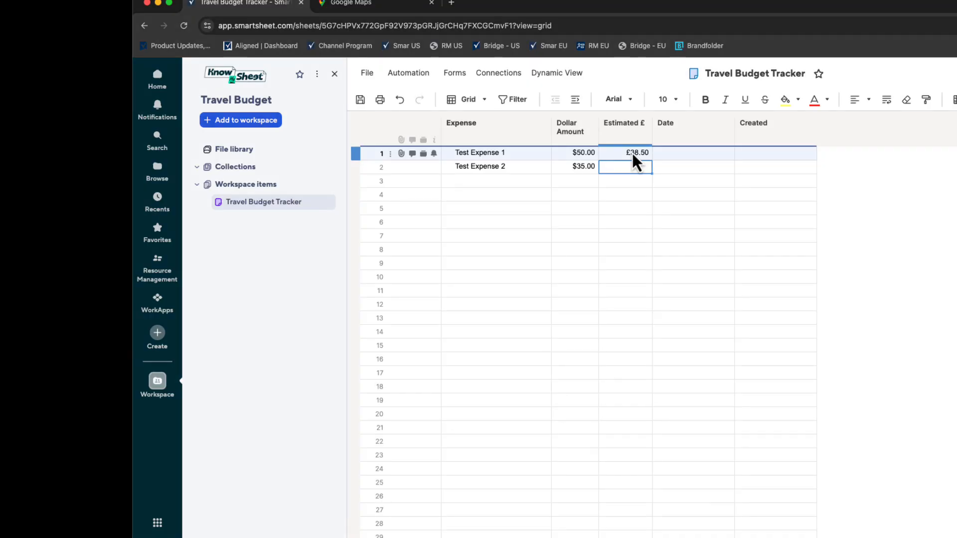
- Convert the row 1 Estimated £ formula to a column formula and save the sheet
right_click(632, 154)
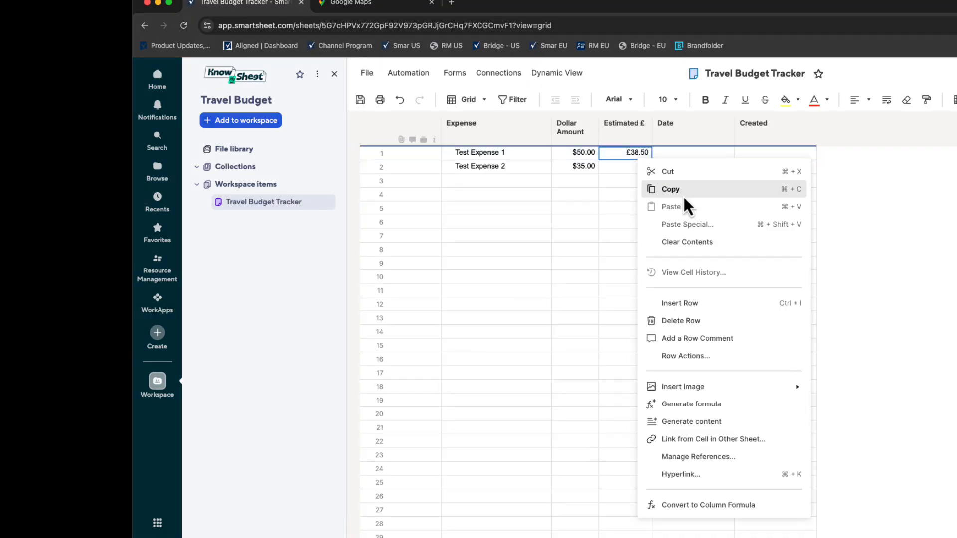
left_click(702, 505)
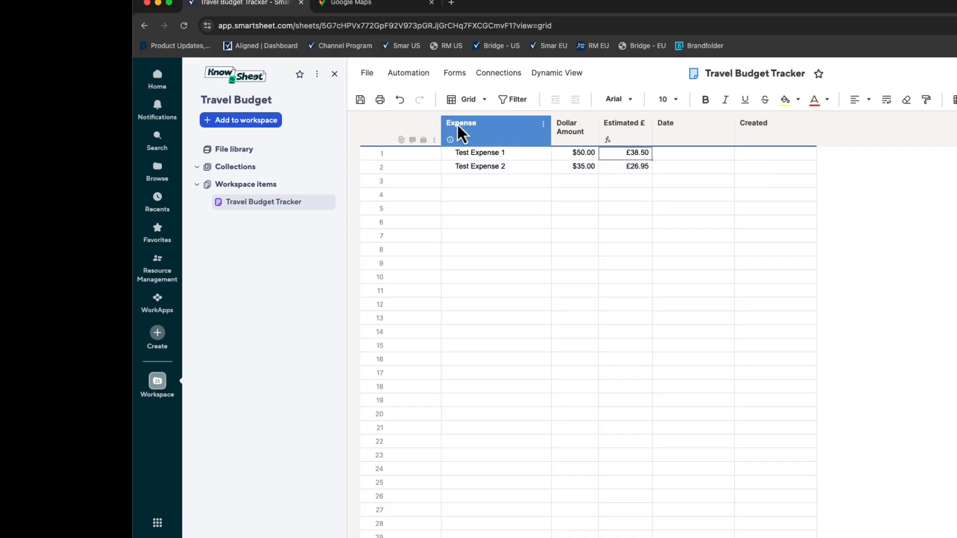
left_click(358, 100)
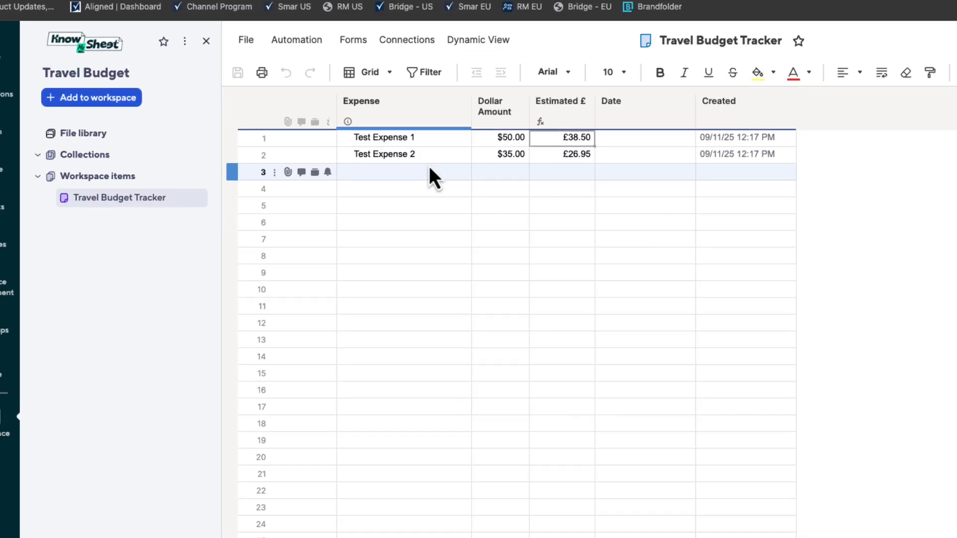
- Fill the Date column by entering a DATEONLY formula referencing Created@row in row 1 and converting it to a column formula
left_click(708, 152)
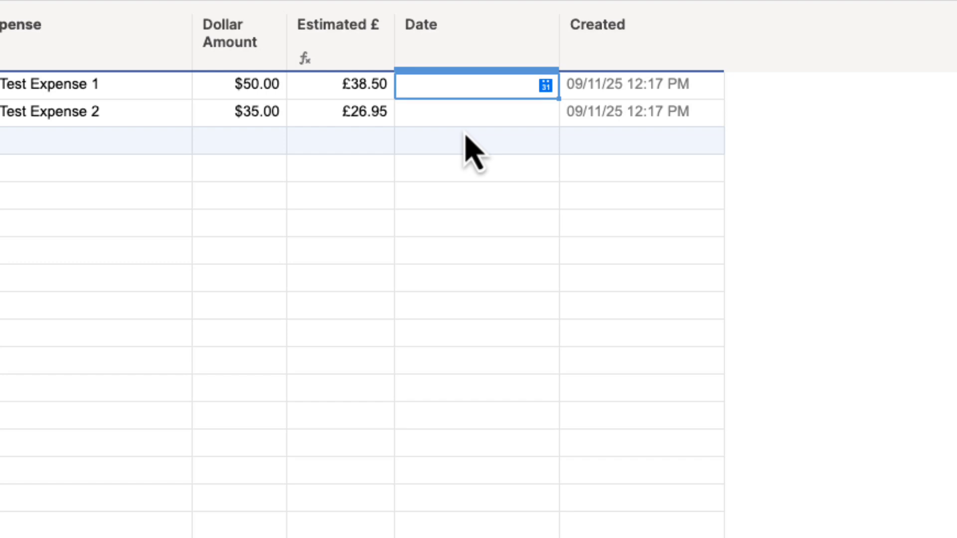
type("=da")
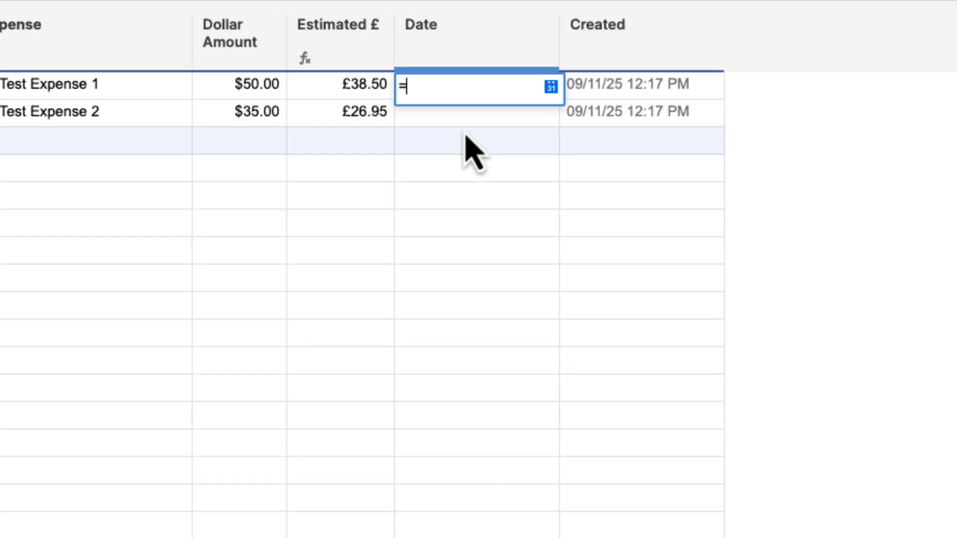
mouse_move(470, 160)
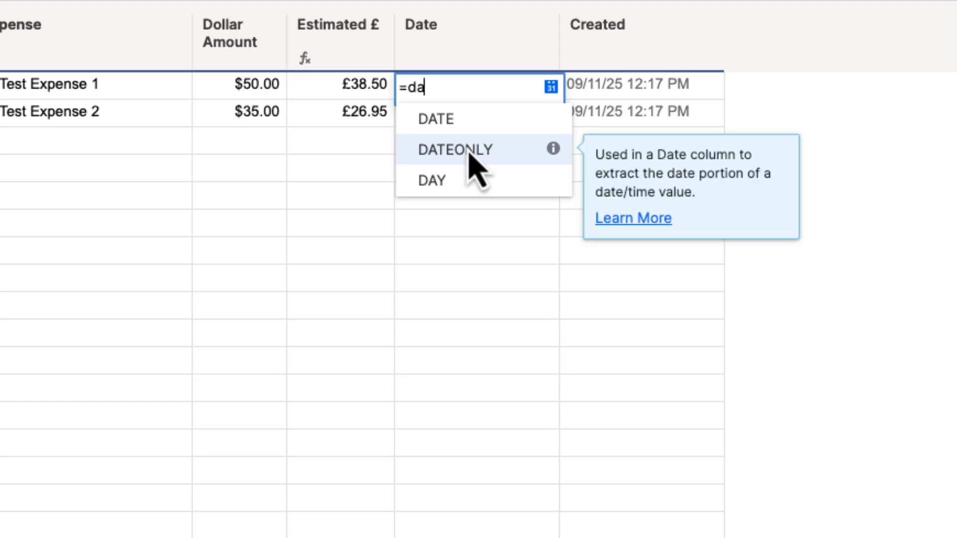
left_click(526, 160)
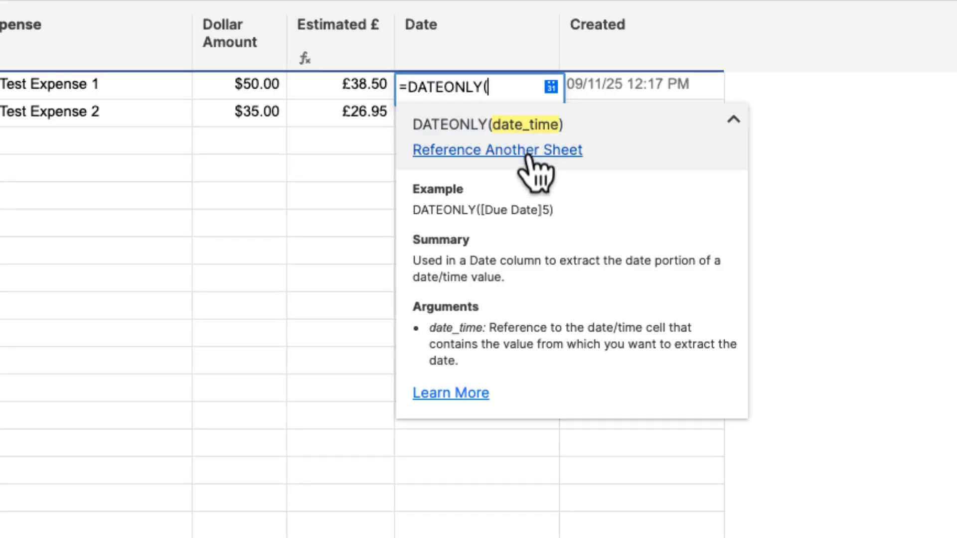
left_click(611, 82)
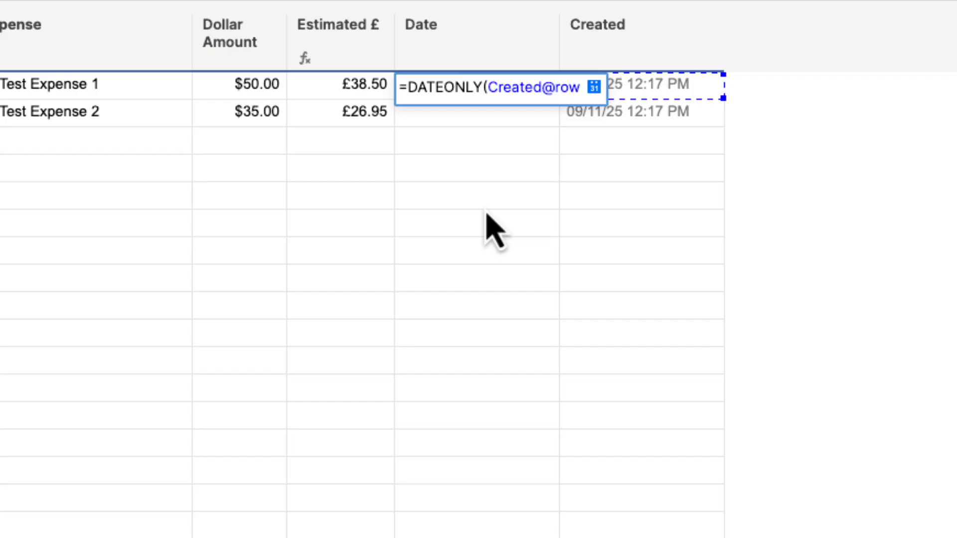
key("Return")
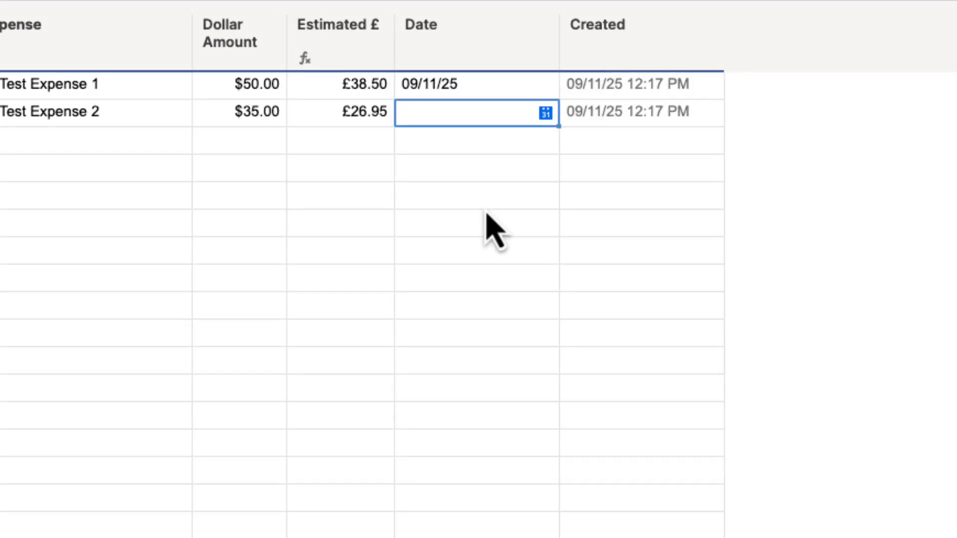
right_click(543, 85)
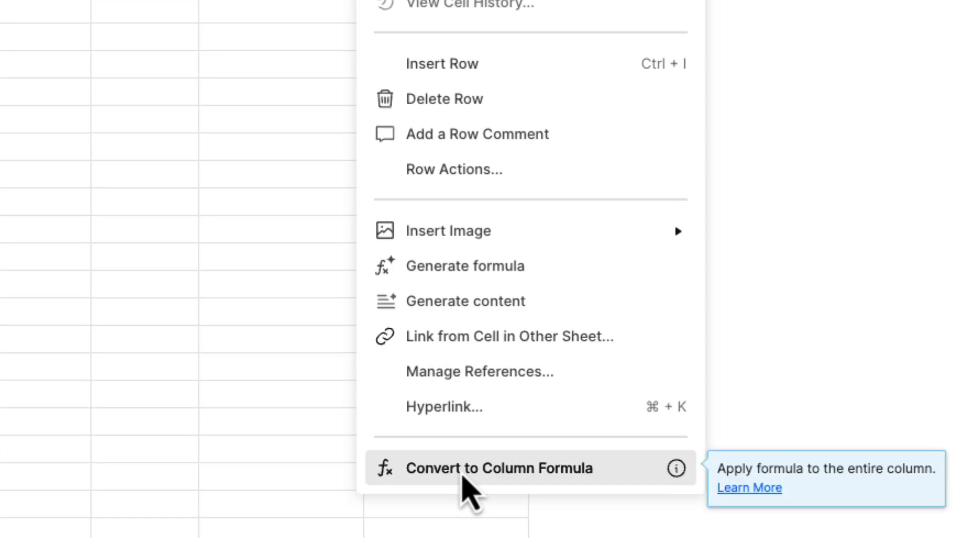
left_click(513, 537)
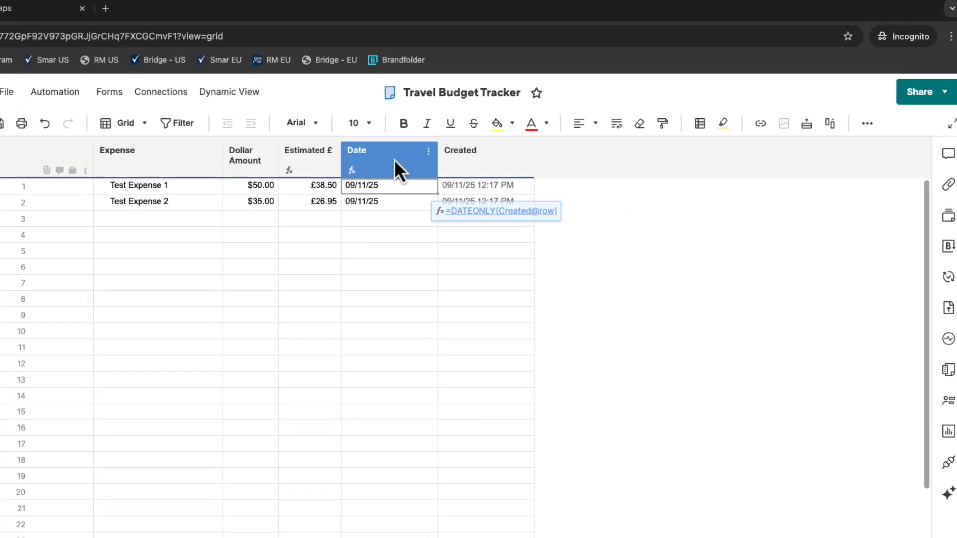
- Format the Date column with the 26-Apr-2018 long date style and narrow the column
left_click(395, 162)
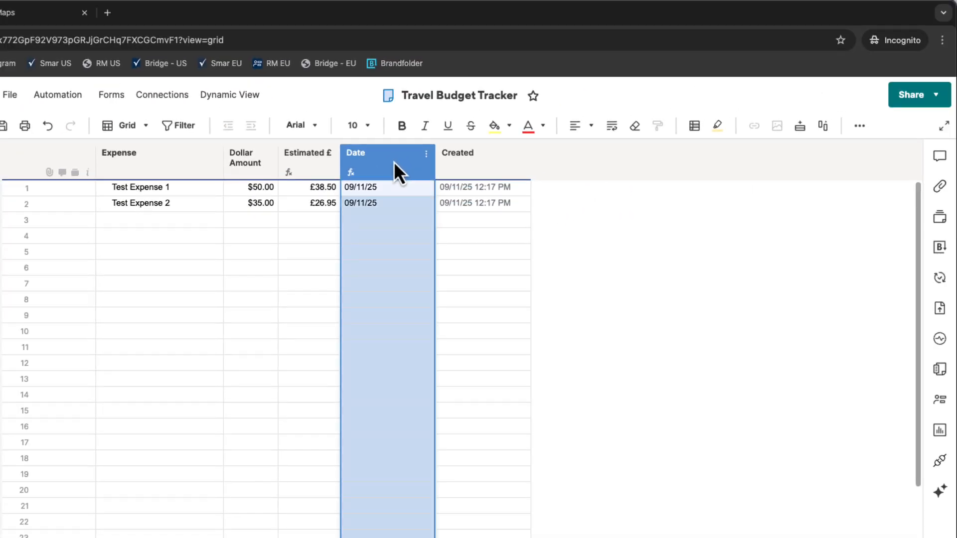
left_click(859, 125)
left_click(862, 155)
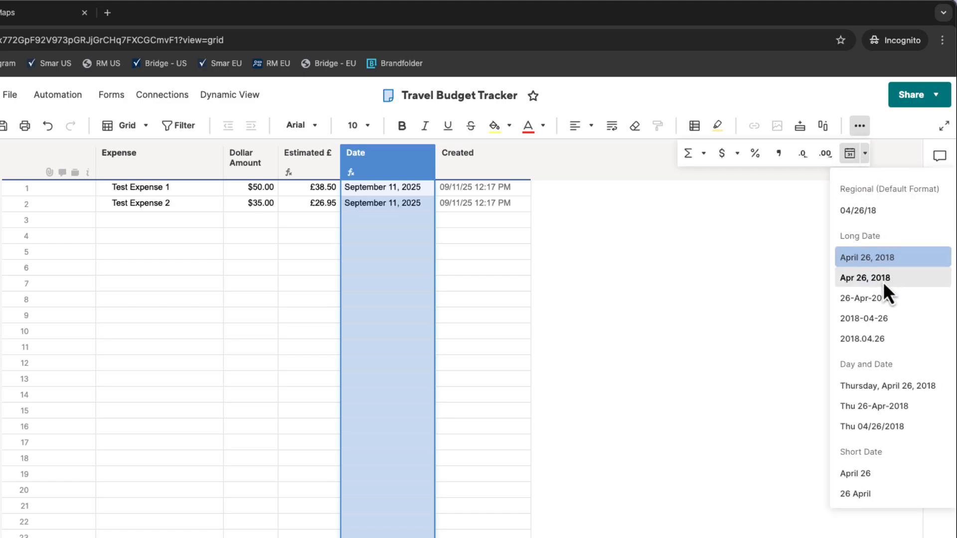
left_click(879, 298)
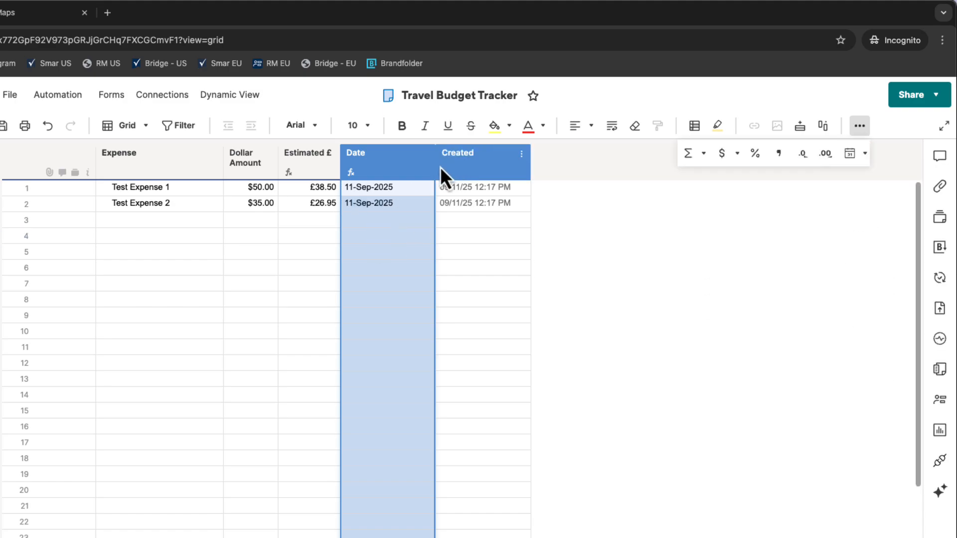
left_click_drag(434, 168, 400, 173)
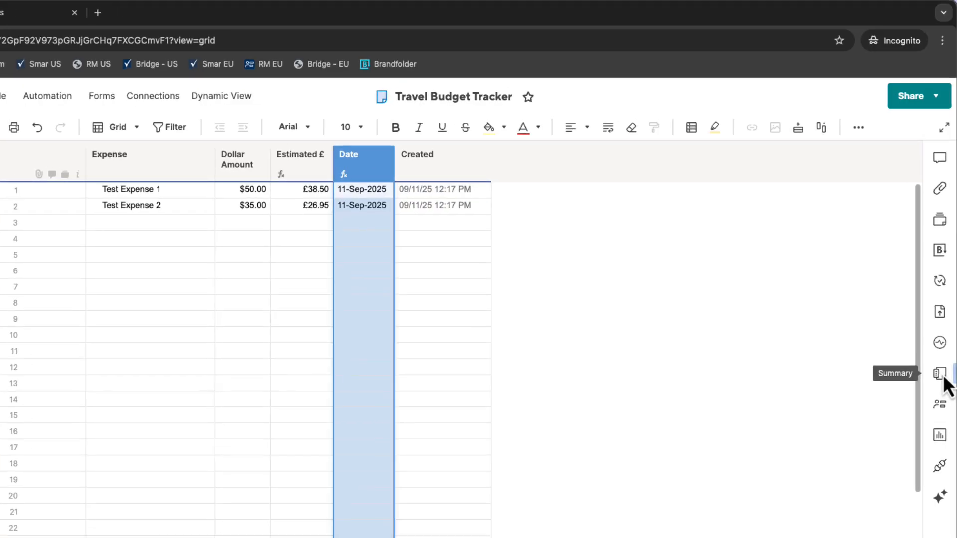
- Add a Text/Number sheet summary field named Budget
left_click(942, 376)
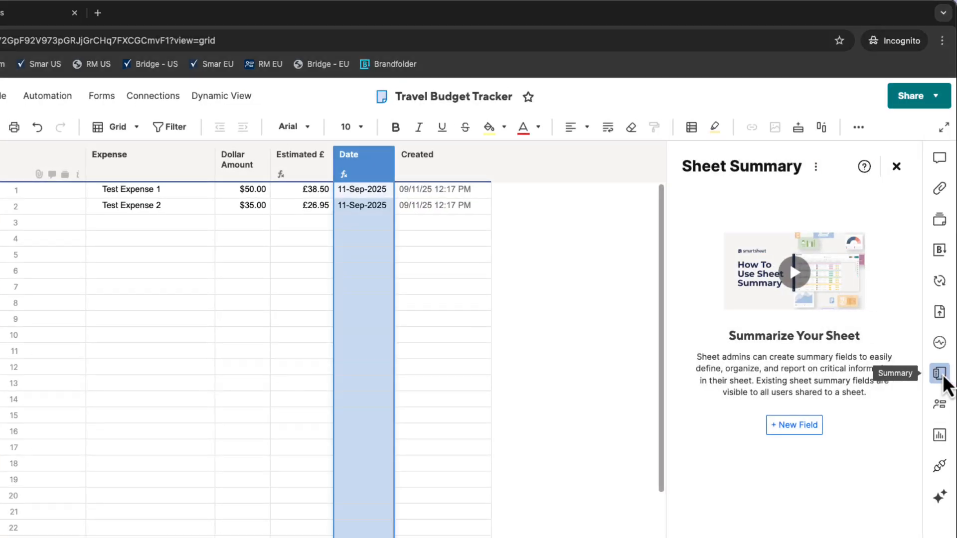
left_click(789, 431)
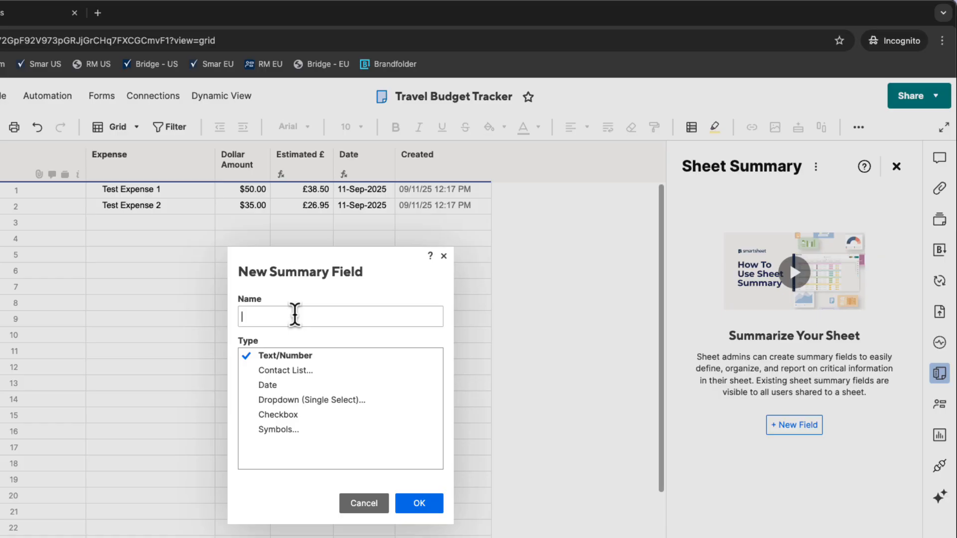
type("Budget")
left_click(419, 504)
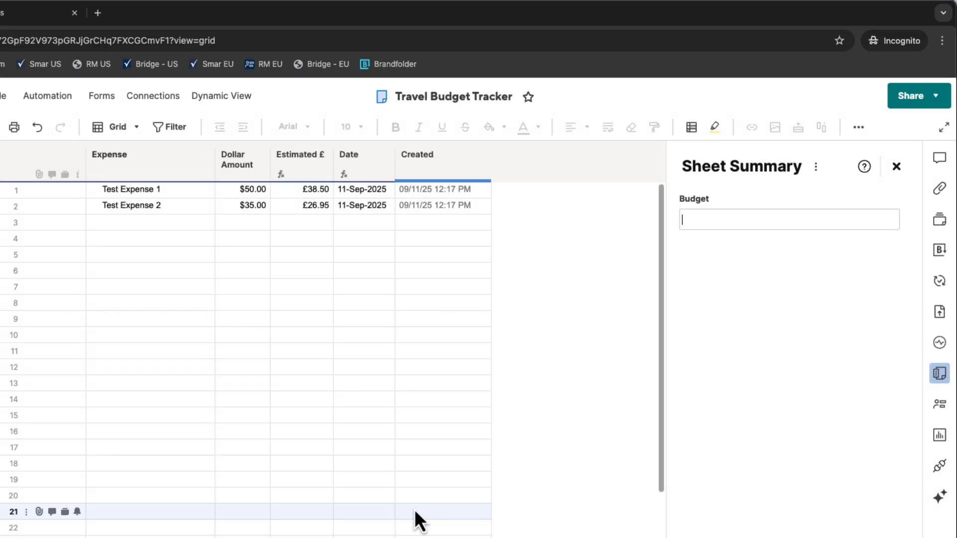
- Enter 4500 in the Budget summary field and format it as United Kingdom, Pound (GBP) currency
type("4500")
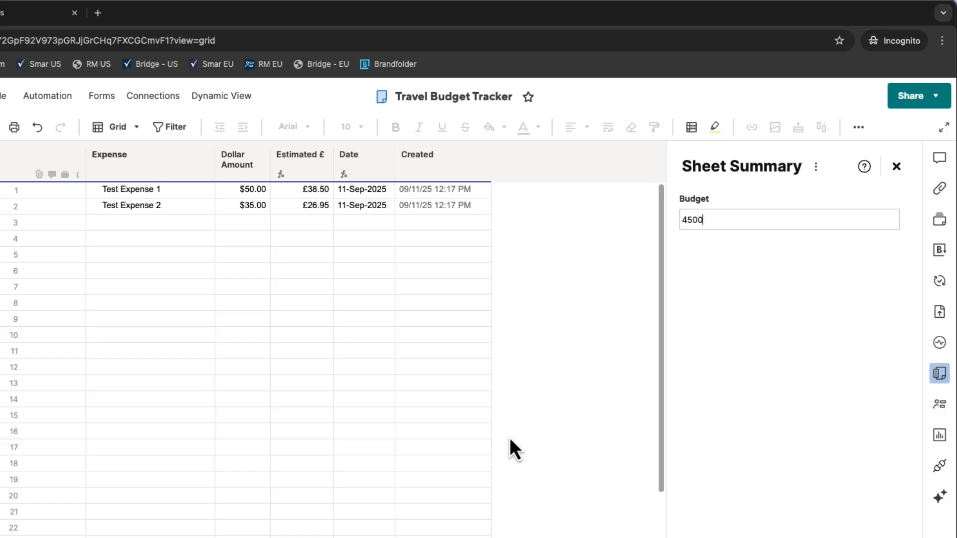
left_click(896, 197)
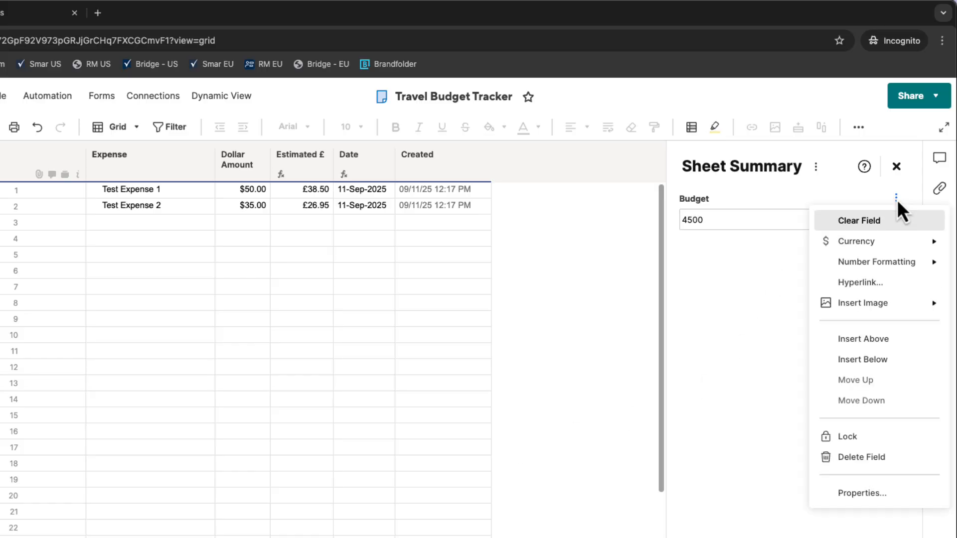
mouse_move(897, 244)
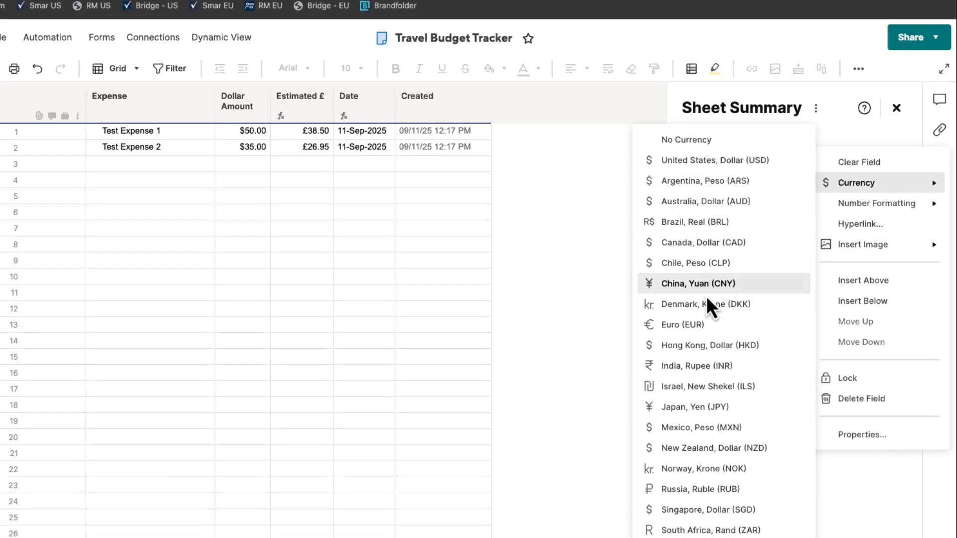
left_click(700, 516)
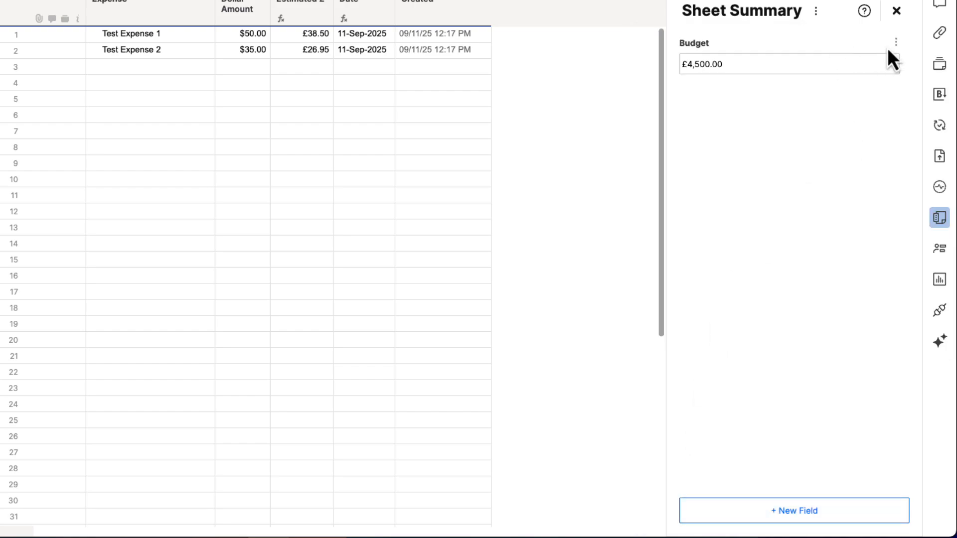
- Insert a Text/Number summary field named Spent So Far below the Budget field
left_click(896, 42)
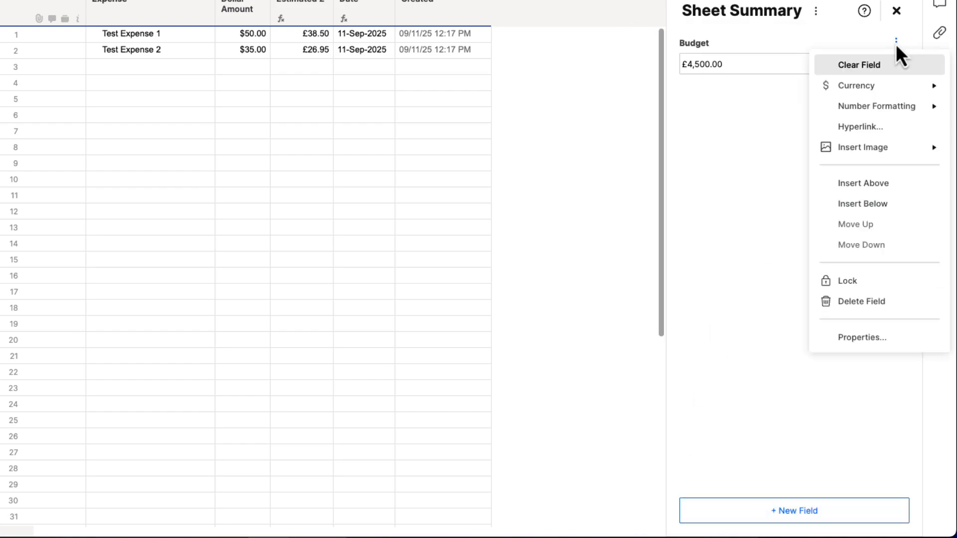
left_click(862, 204)
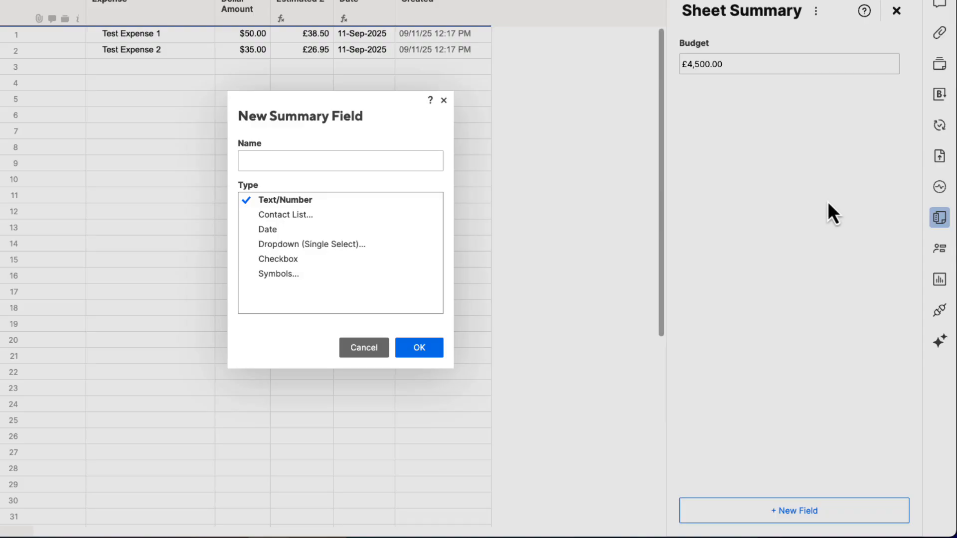
type("Spent So Far")
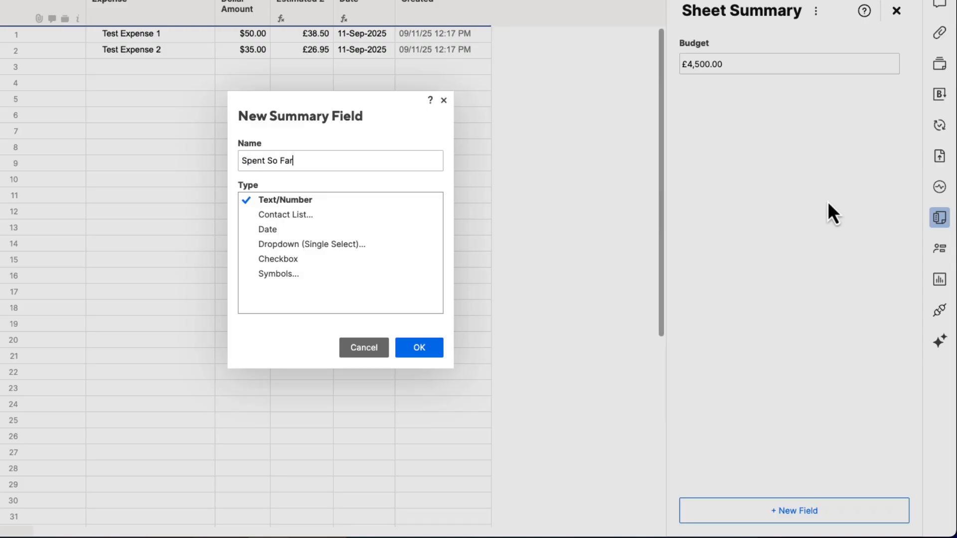
left_click(423, 349)
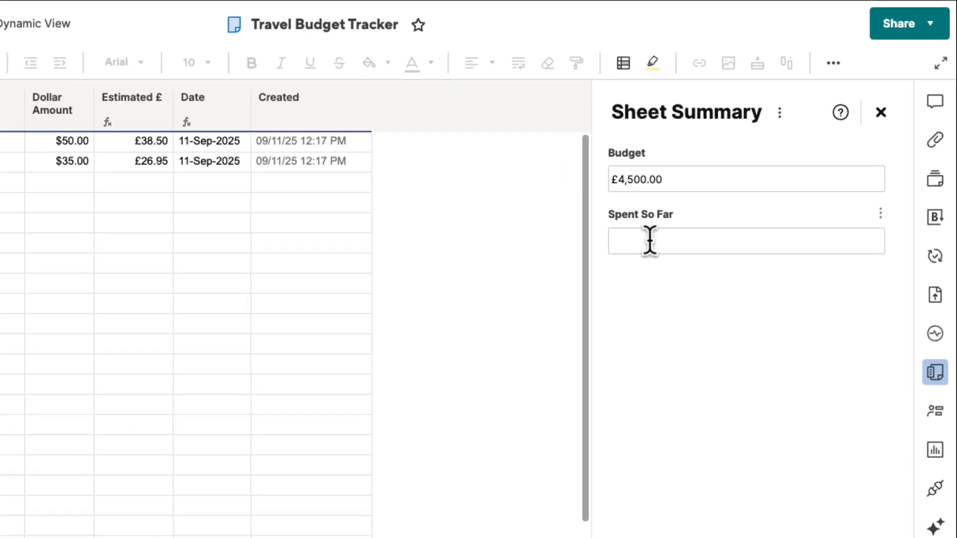
- Enter a SUM formula over the whole-column range [Estimated £]:[Estimated £] in the Spent So Far summary field
type("=su")
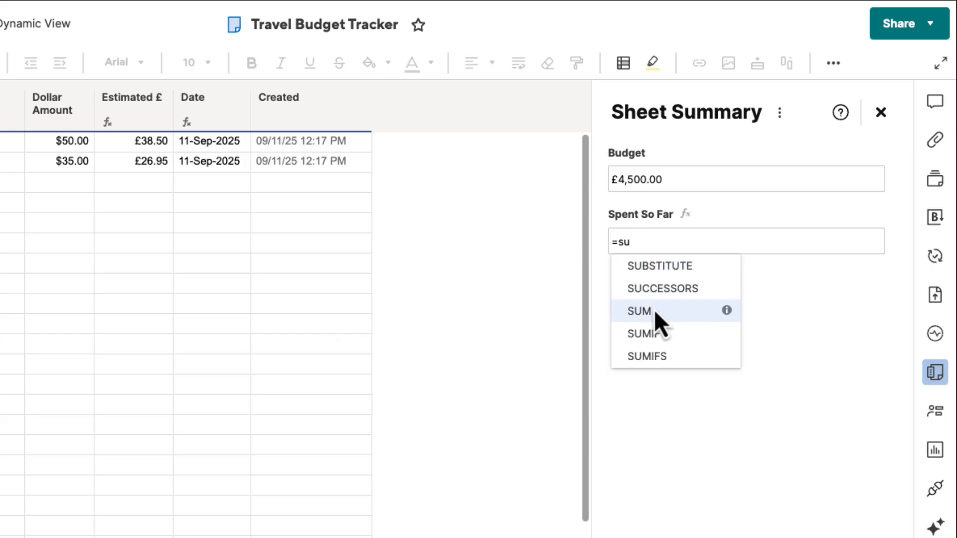
mouse_move(655, 315)
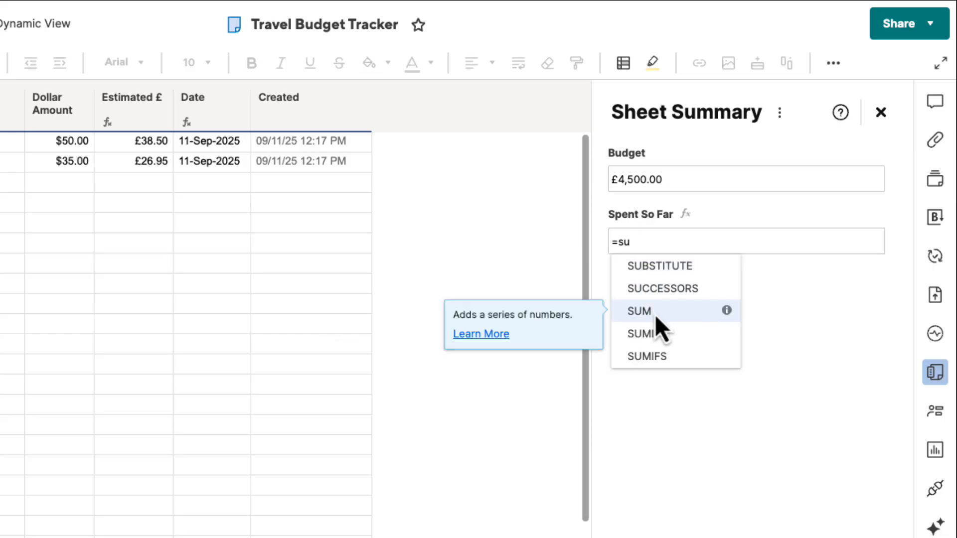
left_click(654, 315)
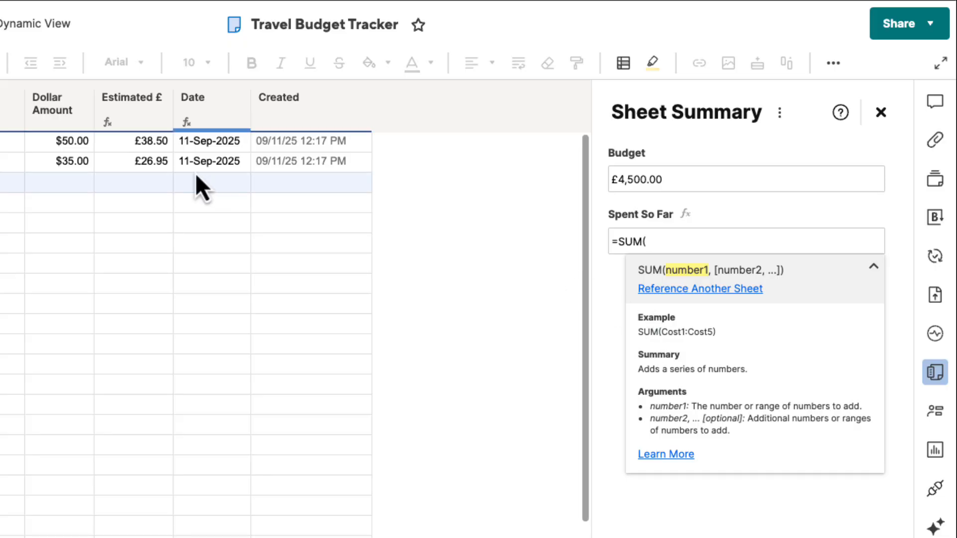
left_click(145, 143)
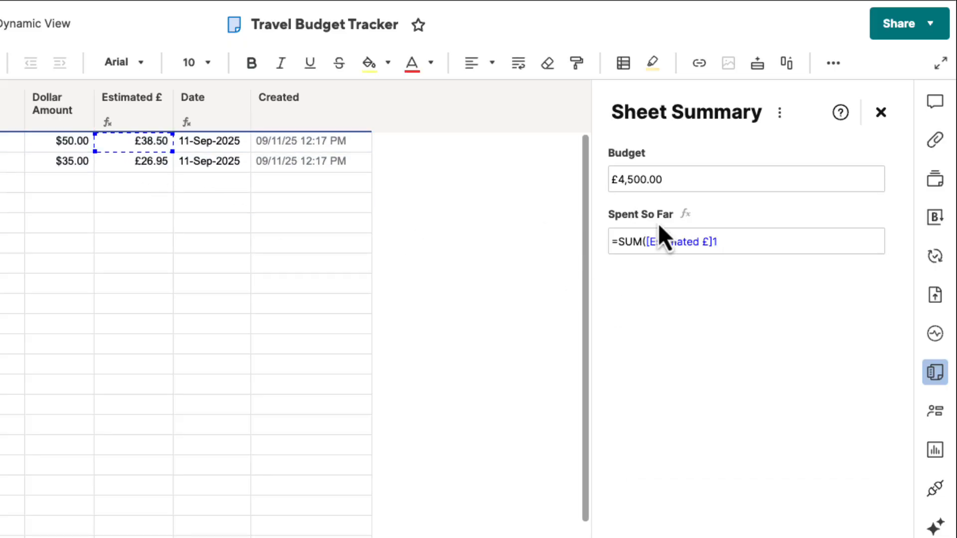
key("BackSpace")
type(":")
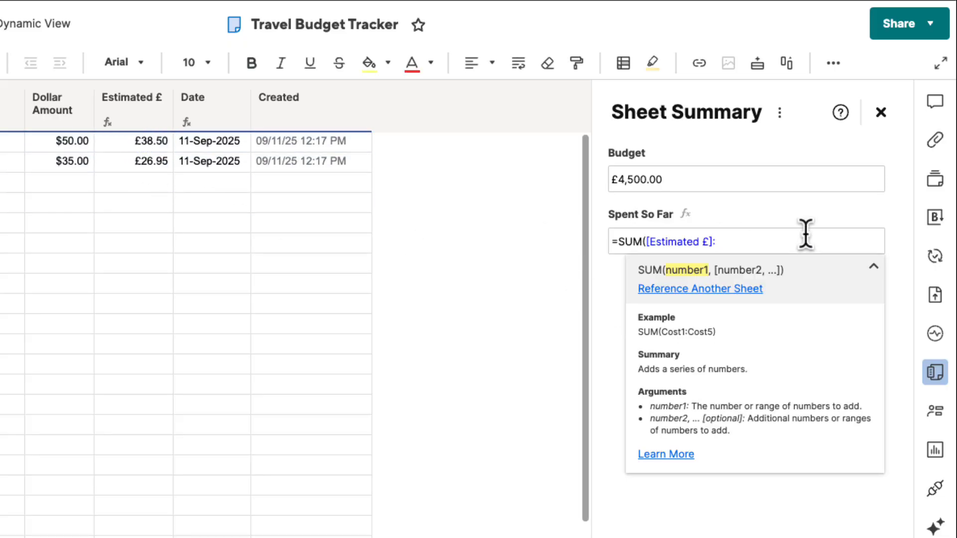
left_click(142, 142)
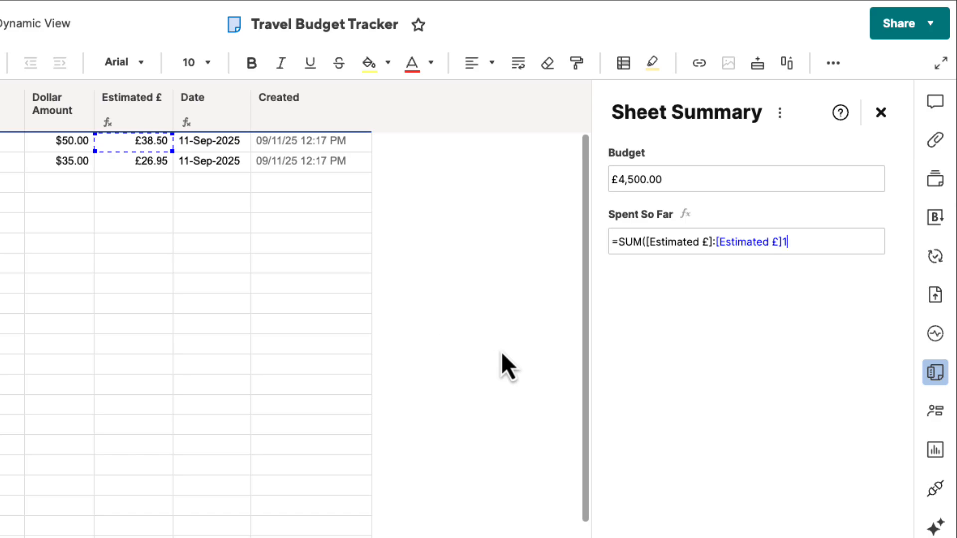
key("BackSpace")
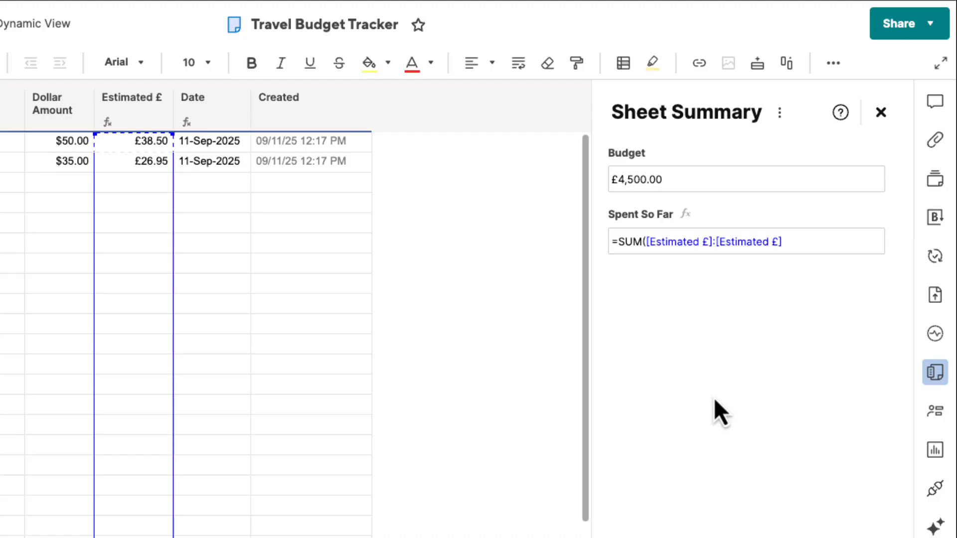
key("Return")
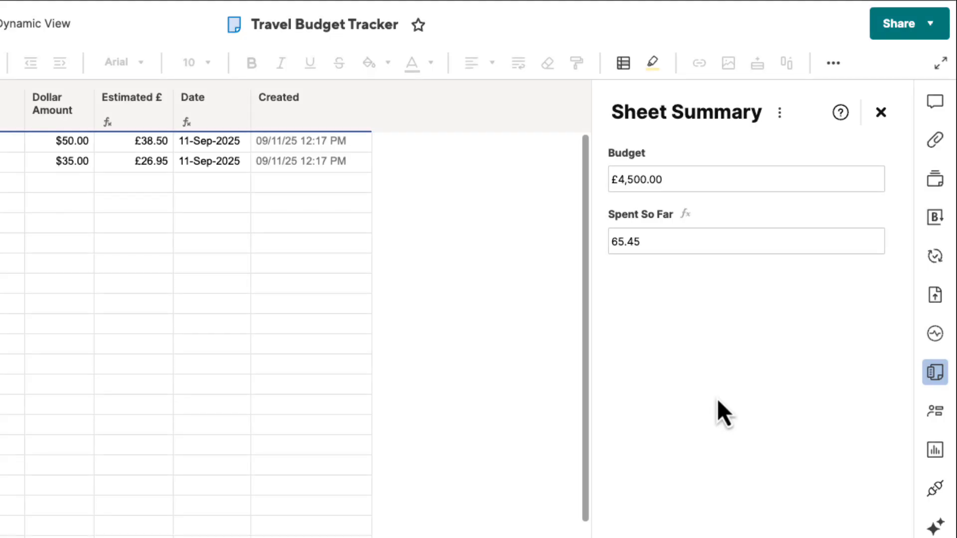
- Format the Spent So Far summary field as United Kingdom, Pound (GBP) currency
left_click(880, 213)
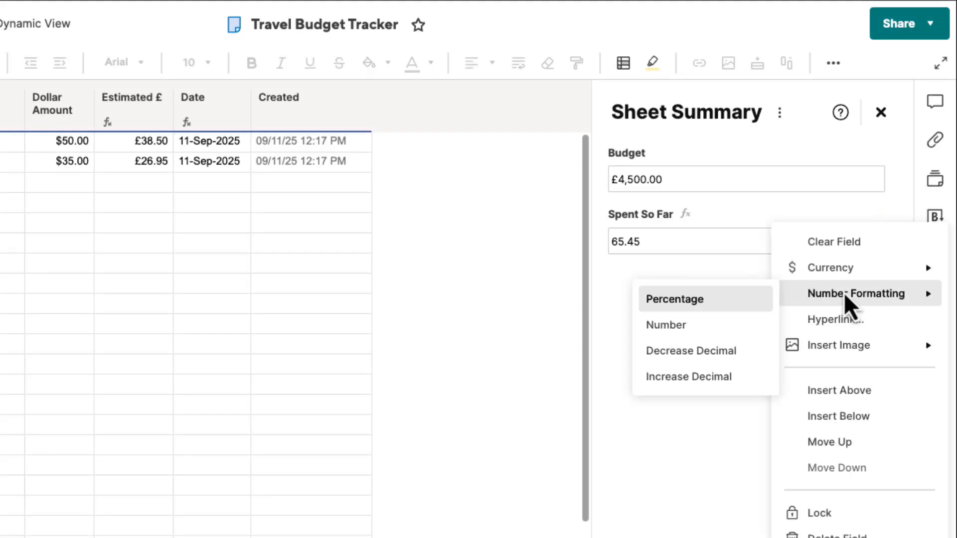
mouse_move(822, 267)
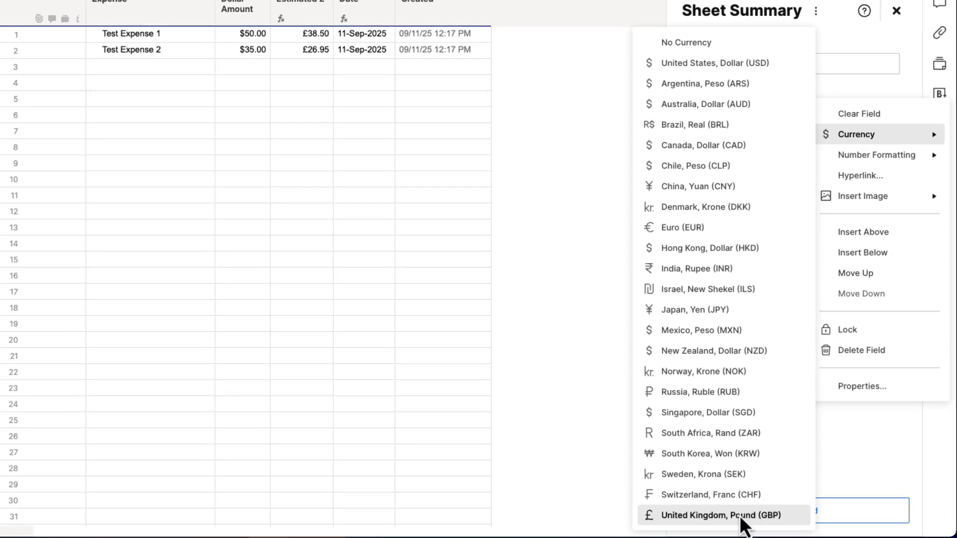
left_click(737, 536)
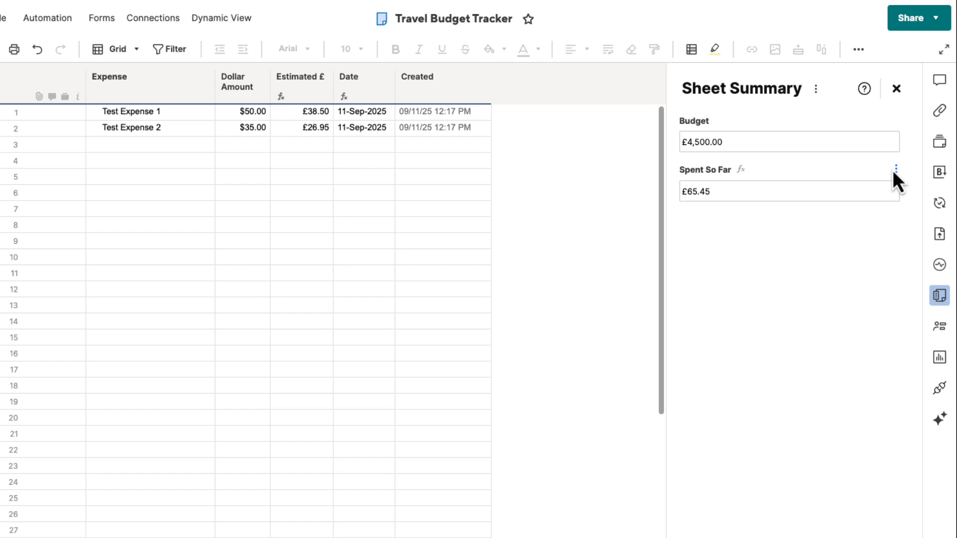
- Insert a Text/Number summary field named Budget Remaining below the Spent So Far field
left_click(895, 169)
left_click(891, 331)
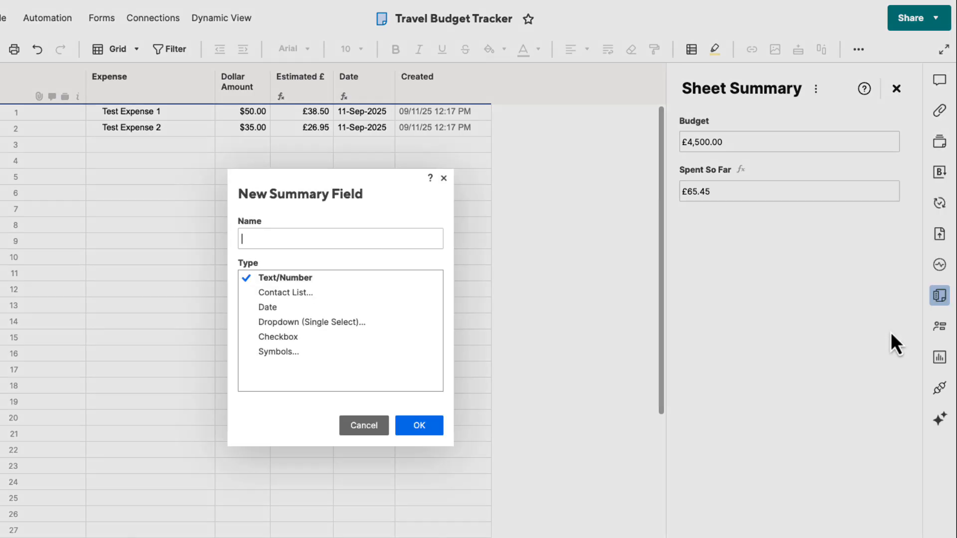
type("Budget Remaining")
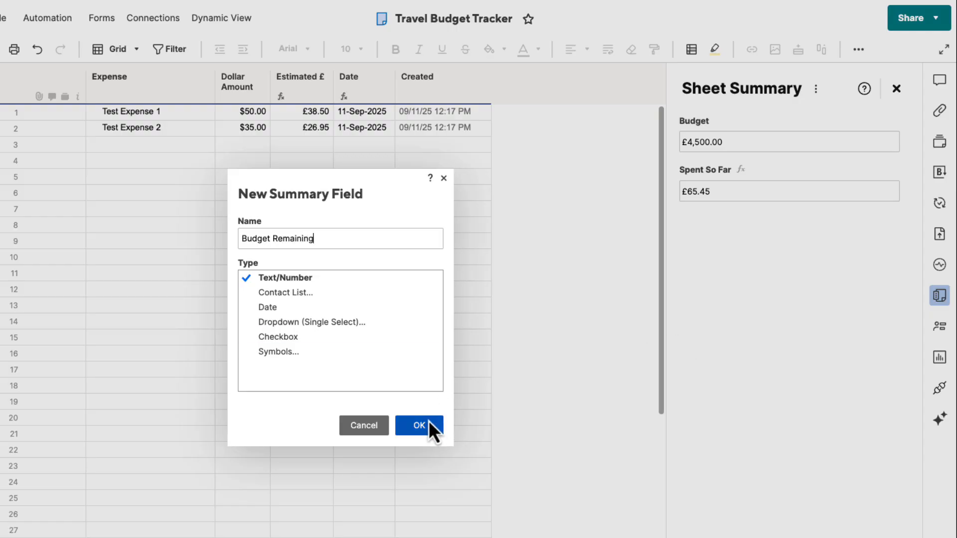
left_click(422, 425)
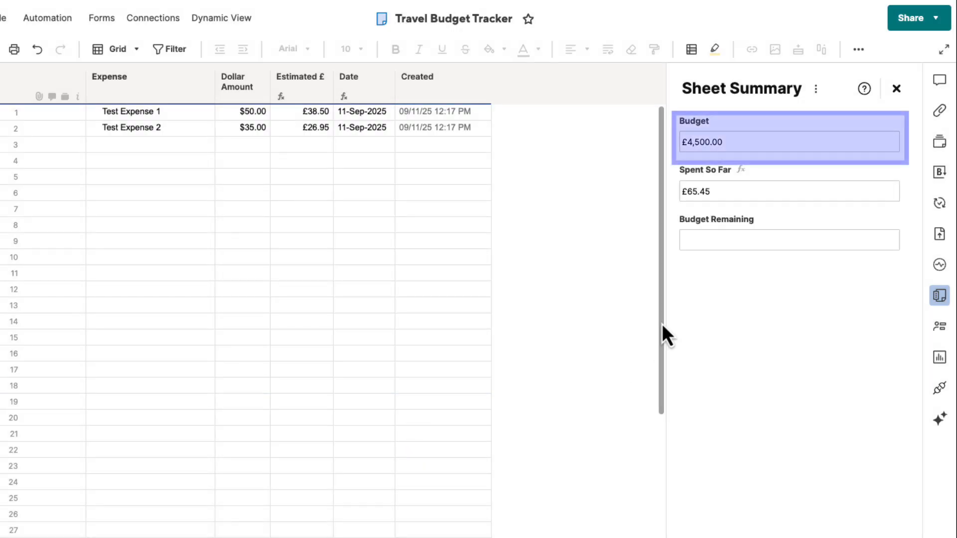
- Enter the formula =Budget#-[Spent So Far]# in the Budget Remaining summary field and format it as United Kingdom, Pound (GBP) currency
type("=")
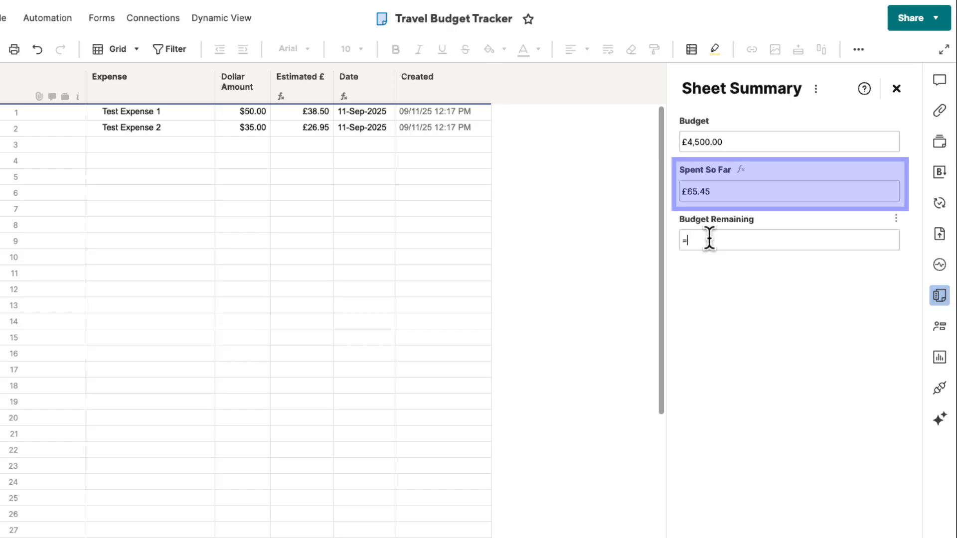
left_click(713, 142)
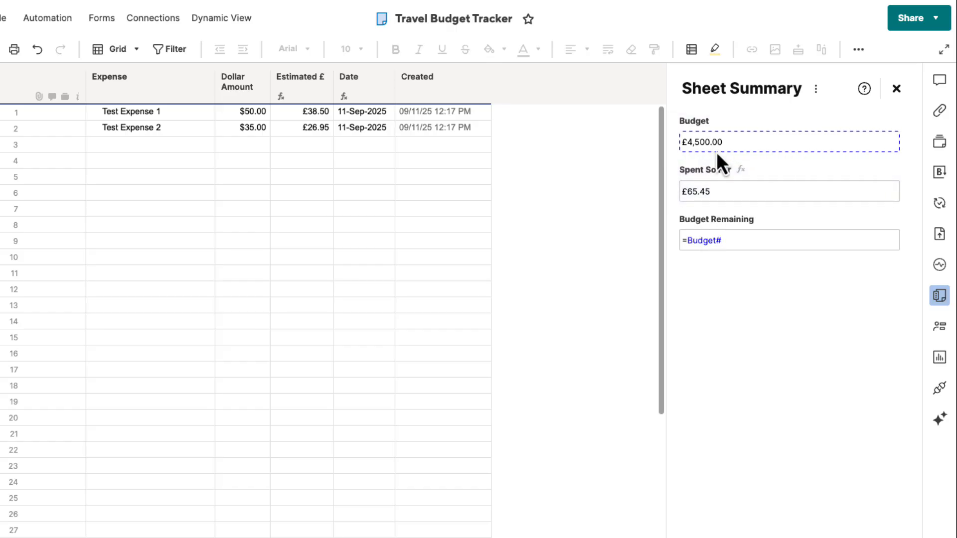
type("-")
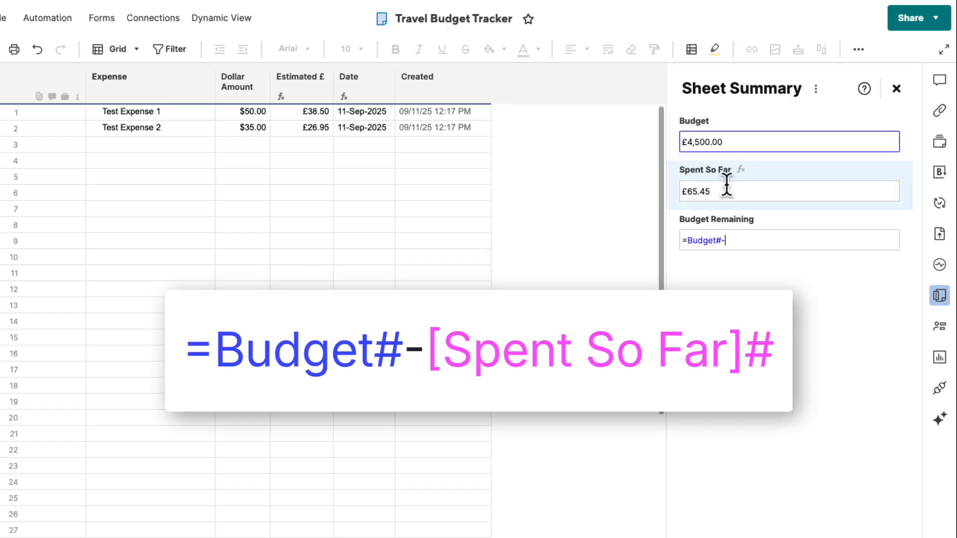
left_click(728, 193)
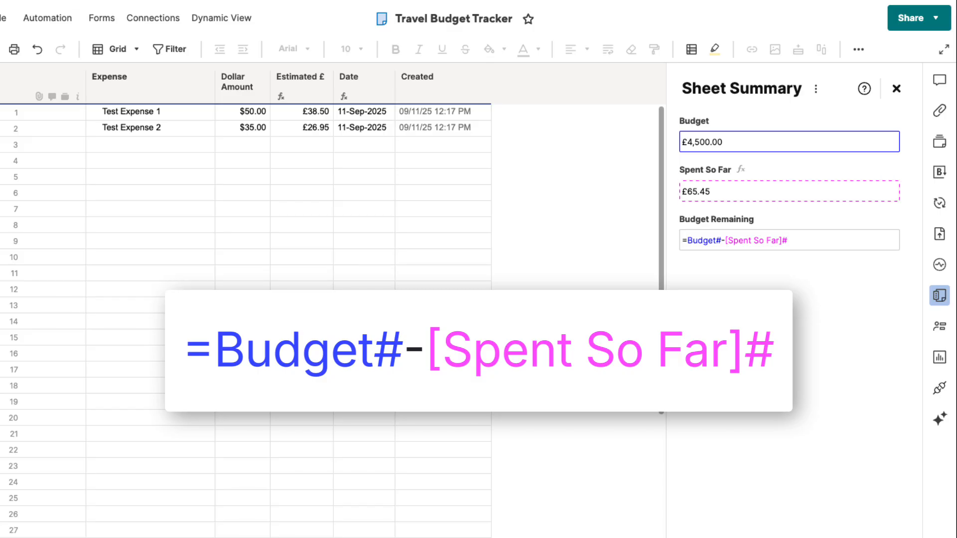
key("Return")
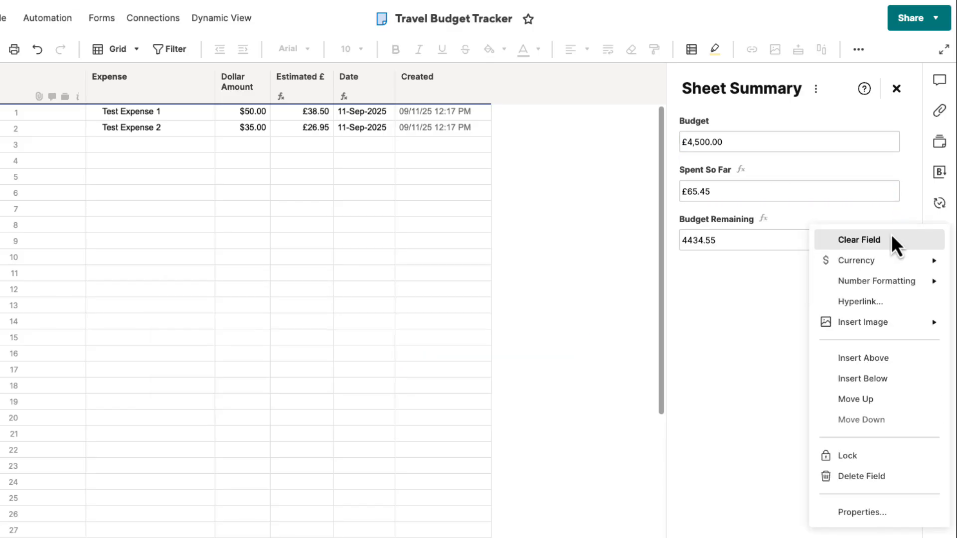
mouse_move(857, 260)
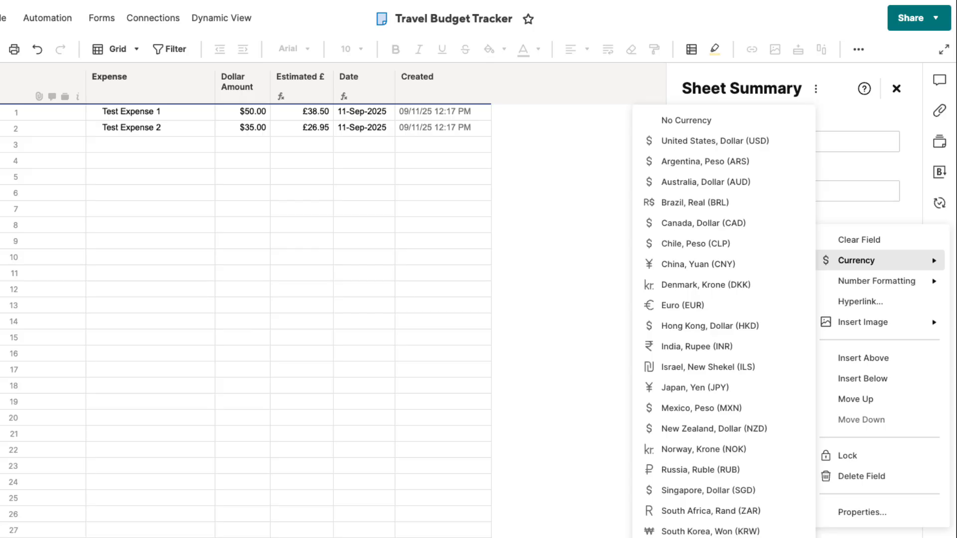
left_click(737, 537)
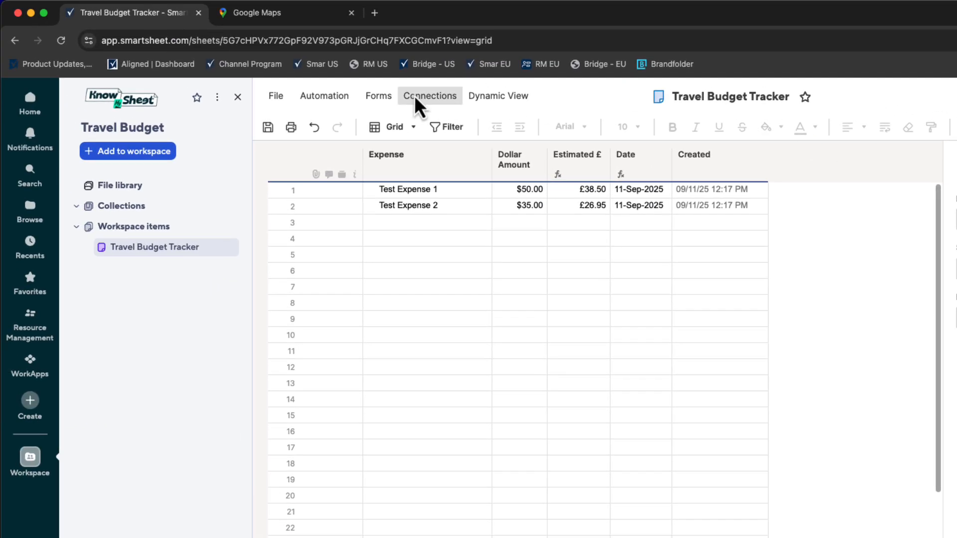
- Create a new form for the Travel Budget Tracker sheet, saving the pending sheet changes
left_click(384, 96)
left_click(402, 127)
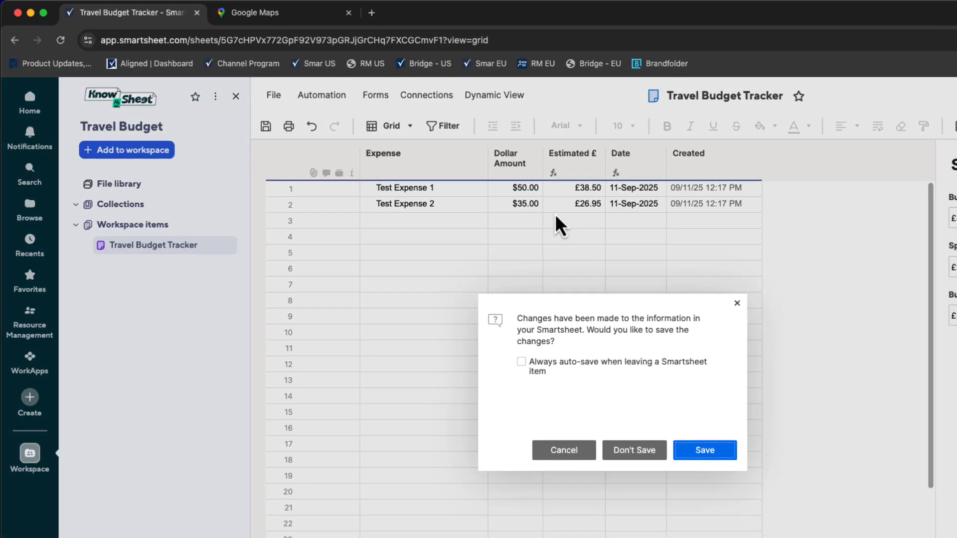
left_click(705, 449)
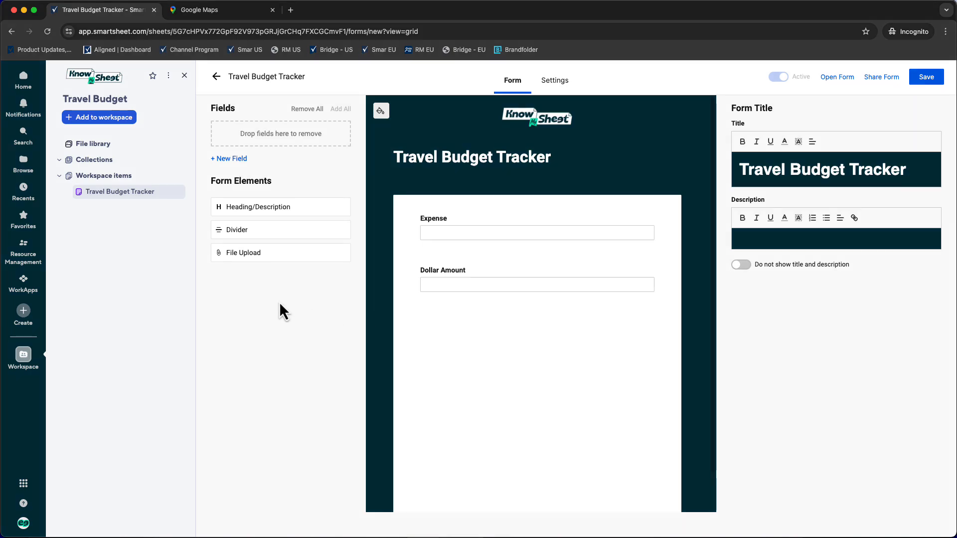
- Change the form title to Holiday Budget
double_click(765, 170)
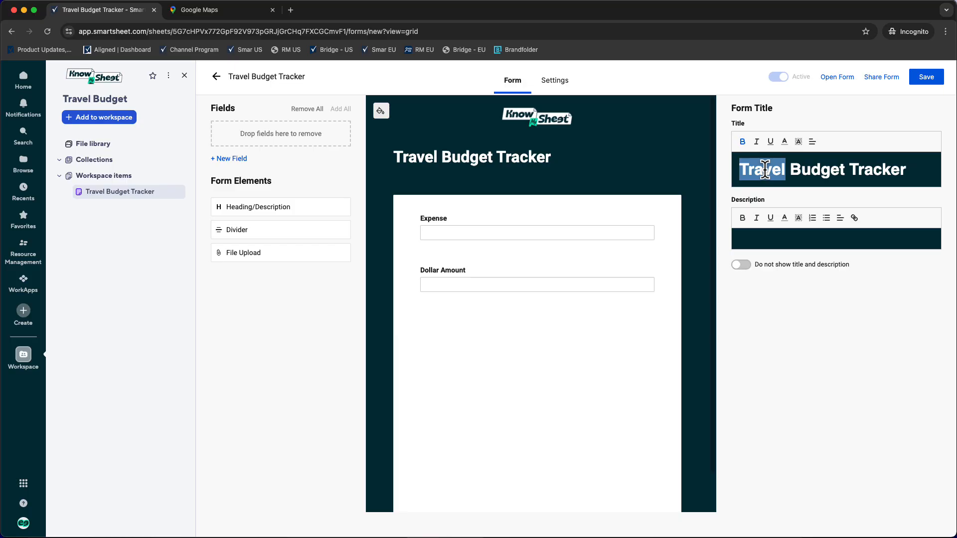
type("Holiday")
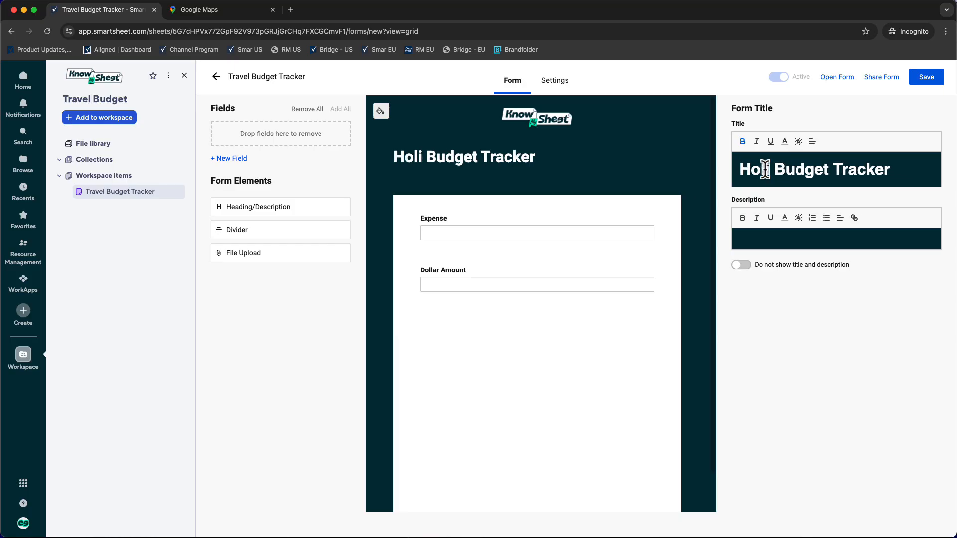
double_click(897, 170)
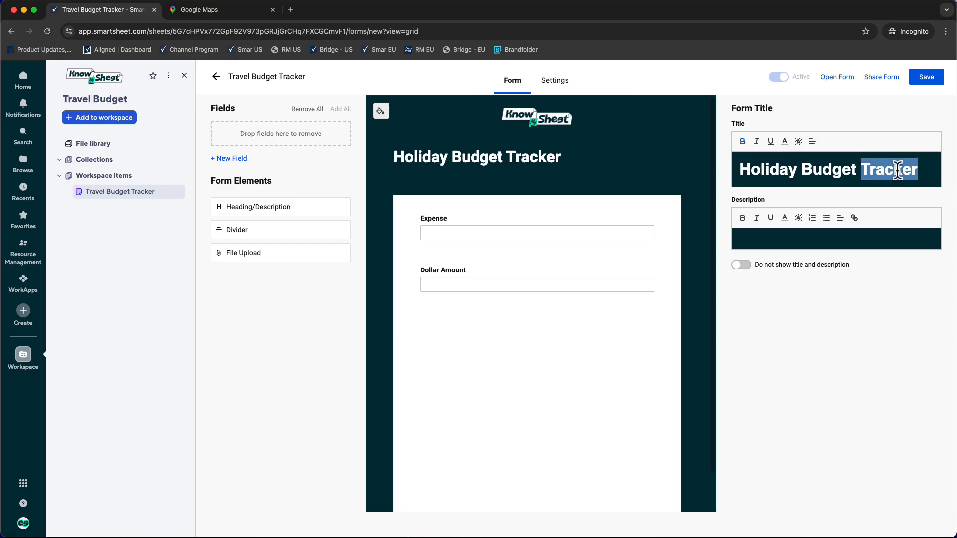
key("BackSpace")
key("BackSpace")
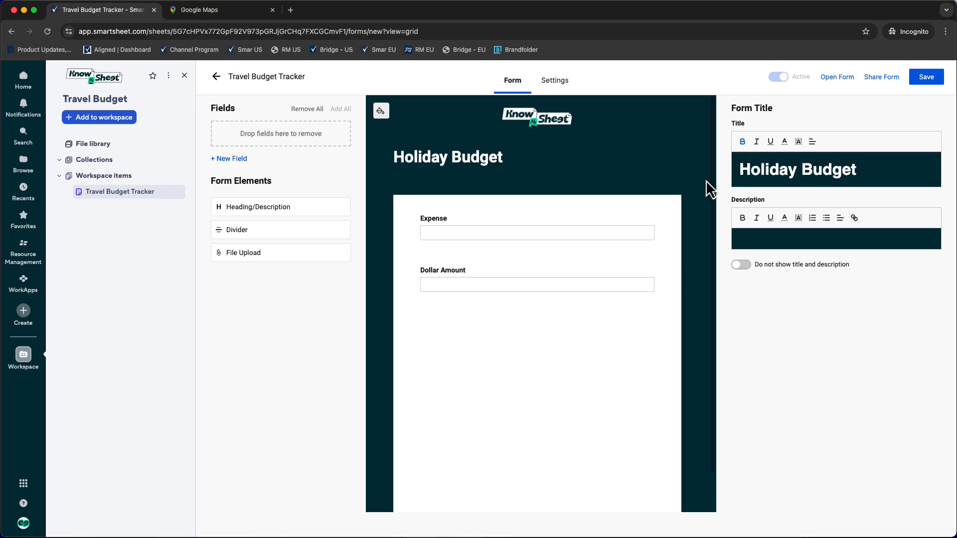
mouse_move(572, 123)
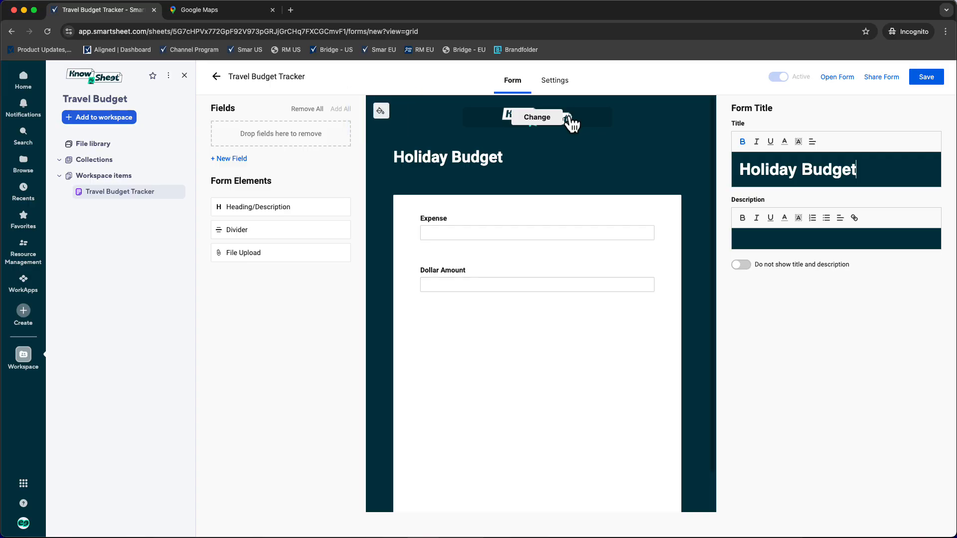
- Set the form's theme to Side-by-side and turn off Smartsheet branding on the form footer
left_click(558, 82)
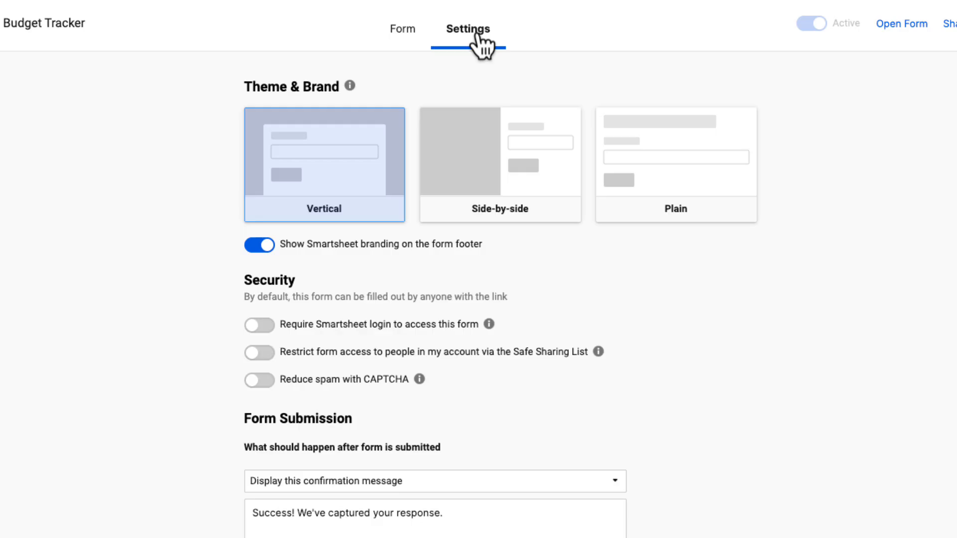
left_click(498, 182)
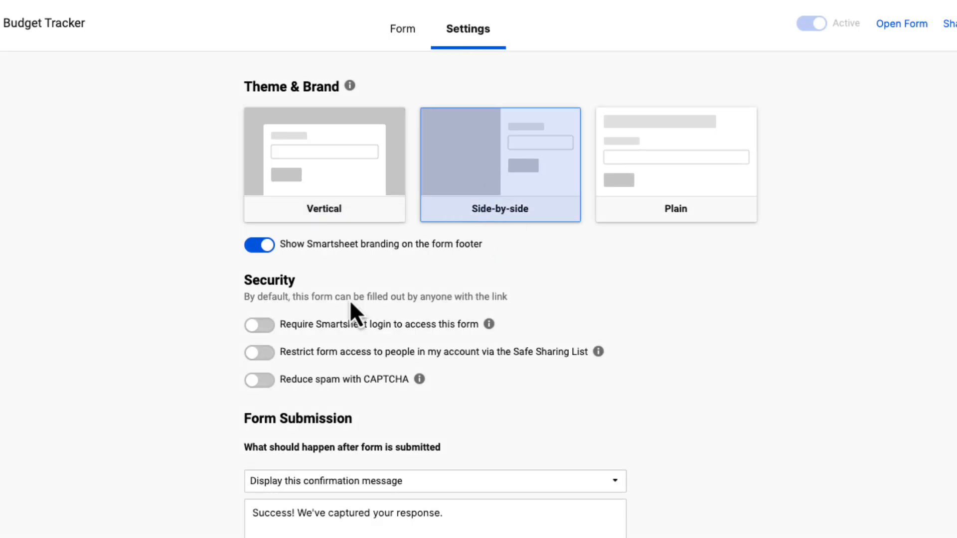
left_click(256, 245)
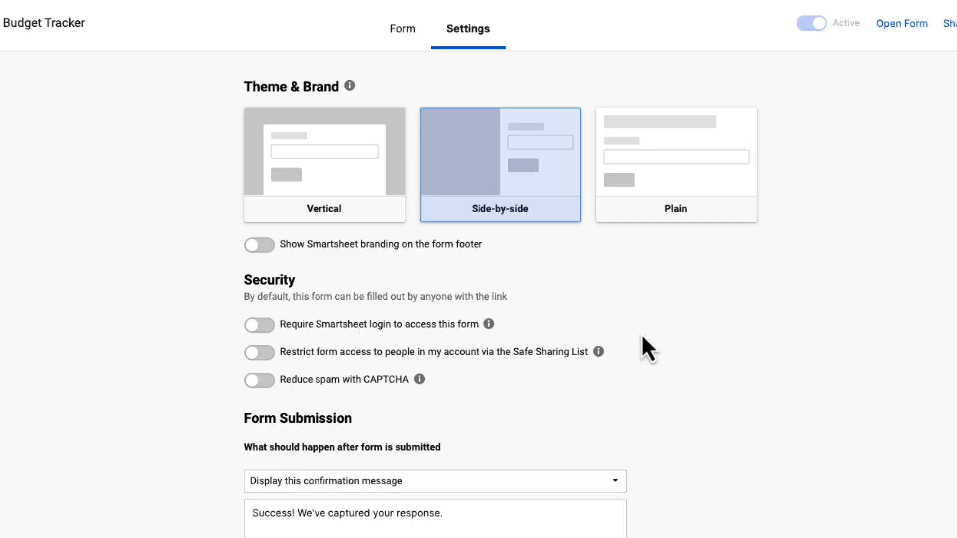
- Disallow submitters from emailing a copy of their form submission and save the form
scroll(626, 393, "down", 4)
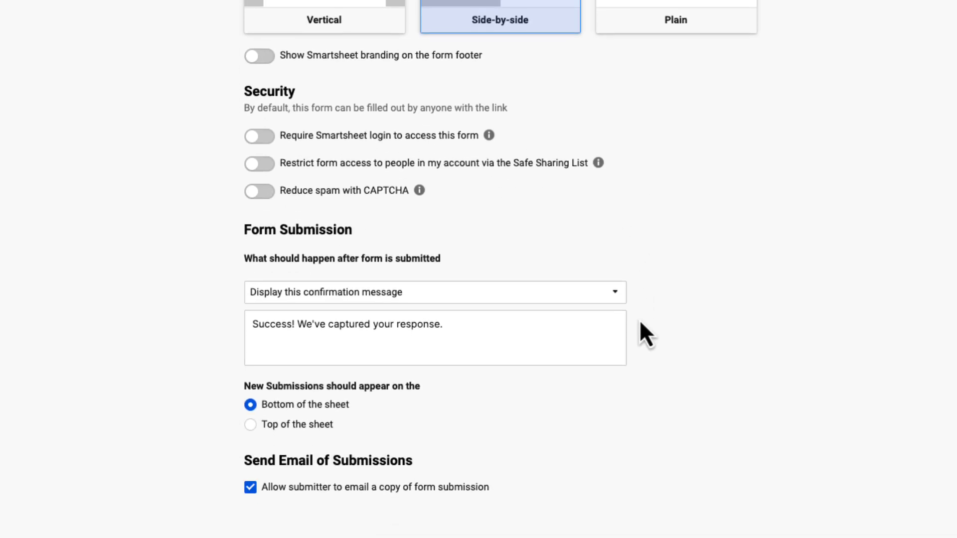
left_click(250, 488)
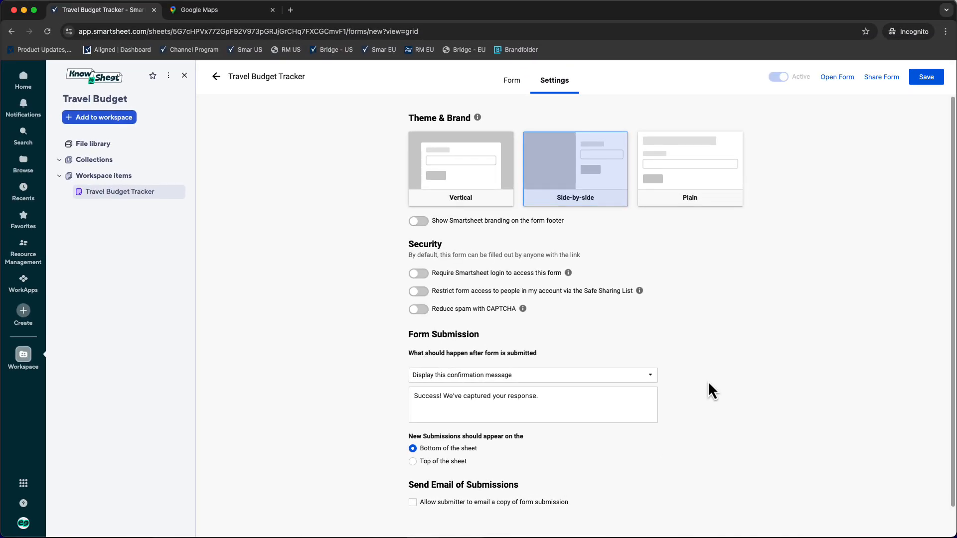
left_click(926, 77)
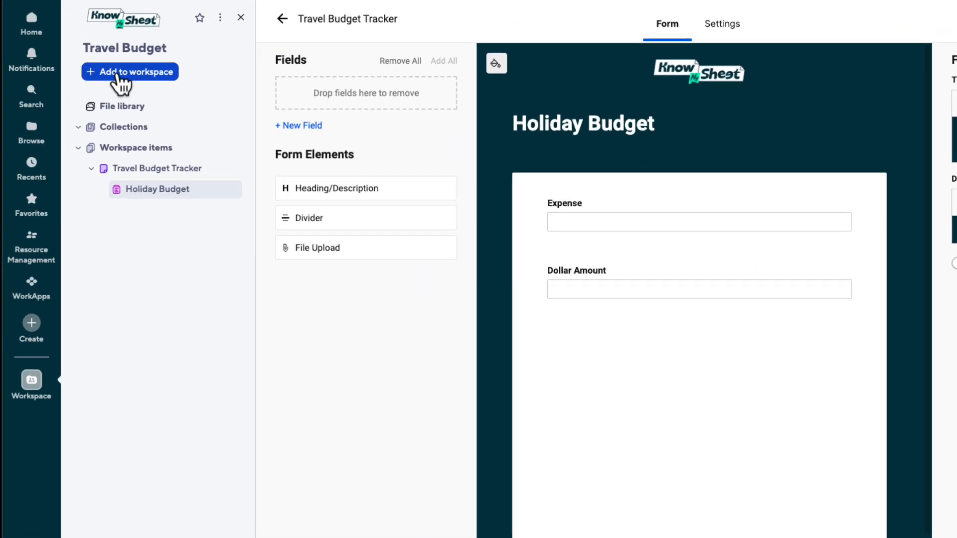
- Add a new row report to the Travel Budget workspace with the Travel Budget Tracker sheet as its source
left_click(119, 74)
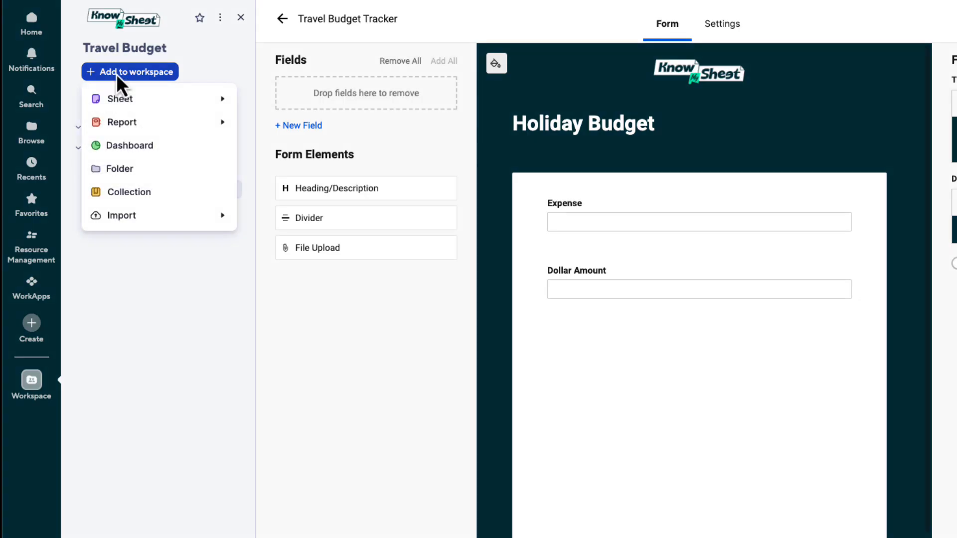
mouse_move(151, 124)
left_click(280, 151)
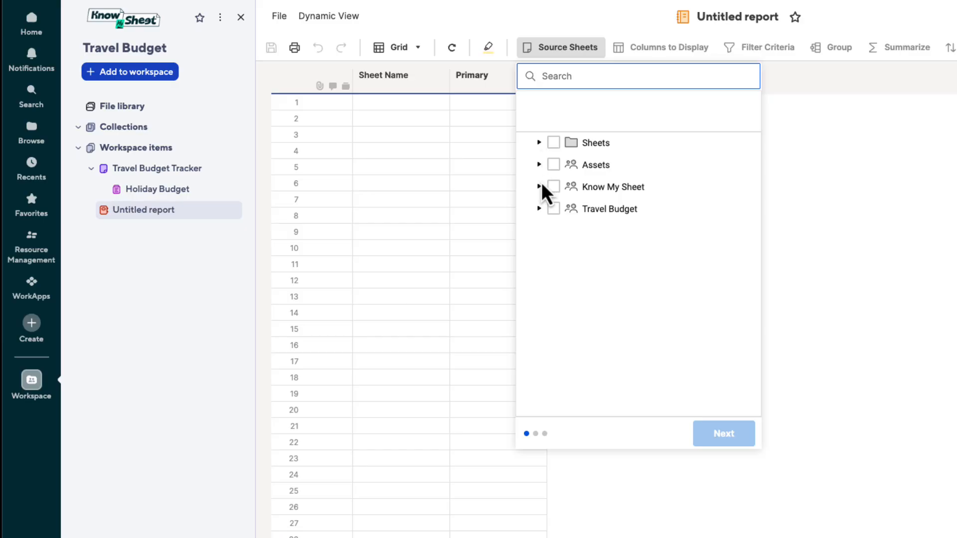
left_click(538, 209)
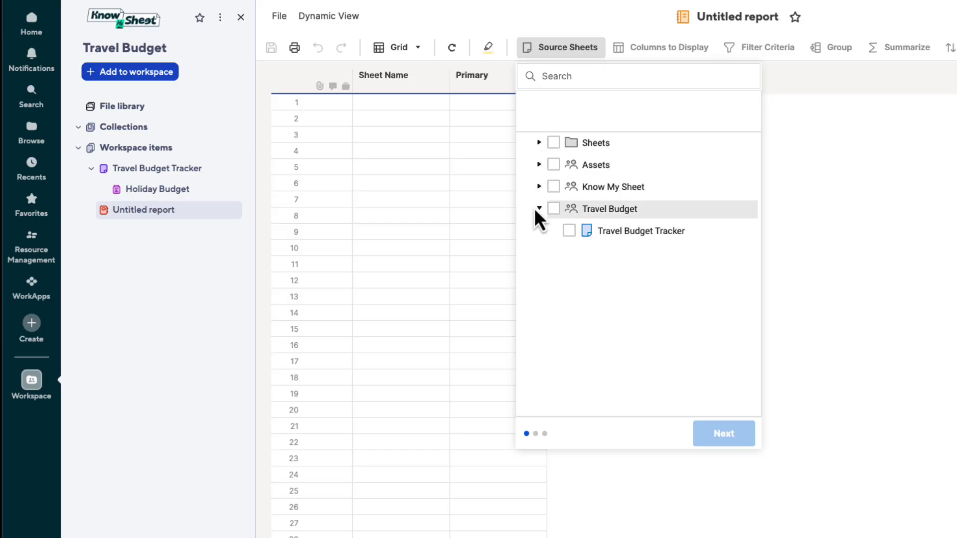
left_click(569, 230)
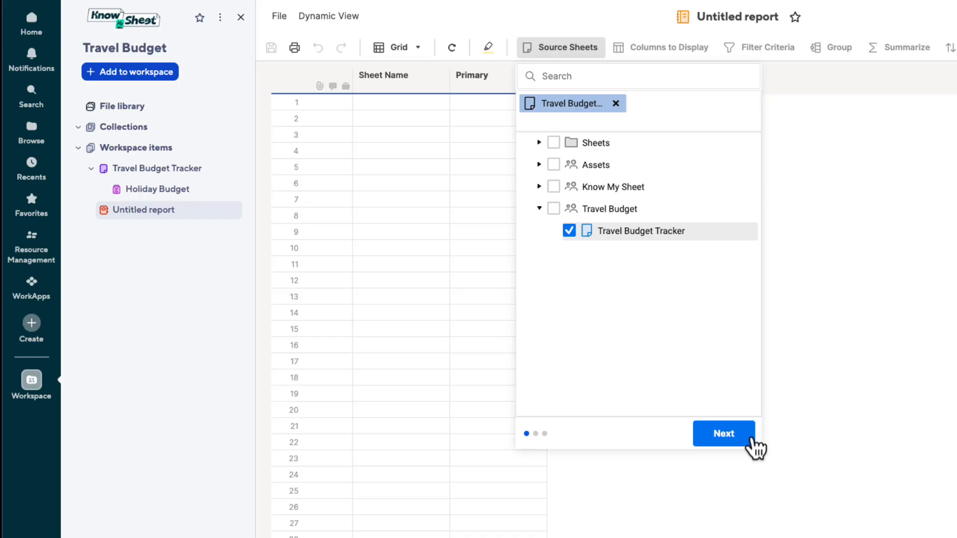
left_click(737, 439)
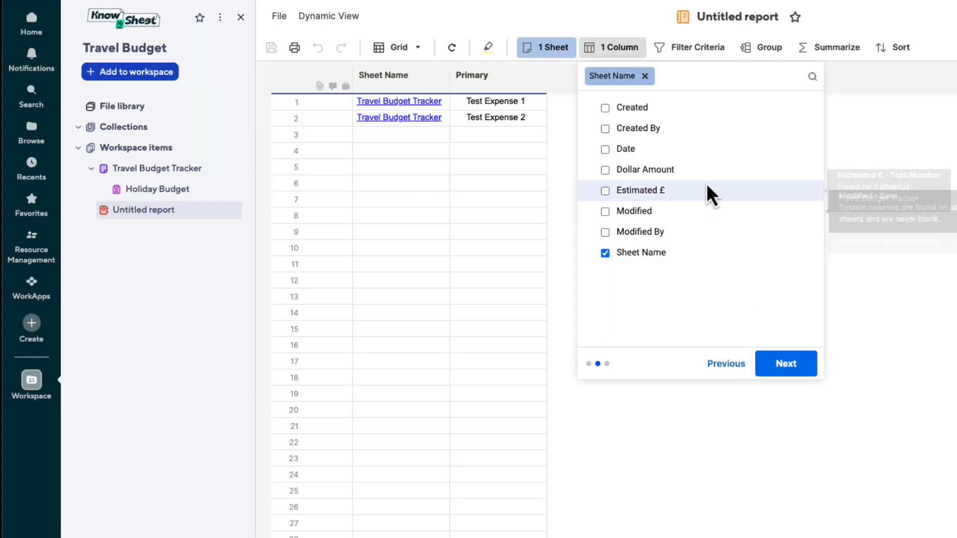
- Display the Date, Dollar Amount and Estimated £ columns in the report, exclude Sheet Name, and apply the setup without filter conditions
left_click(605, 149)
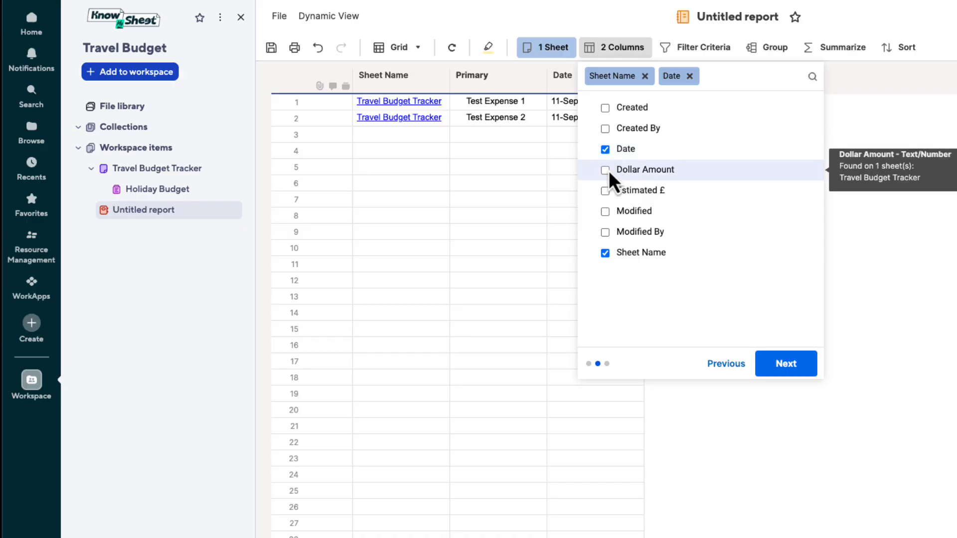
left_click(608, 171)
left_click(606, 190)
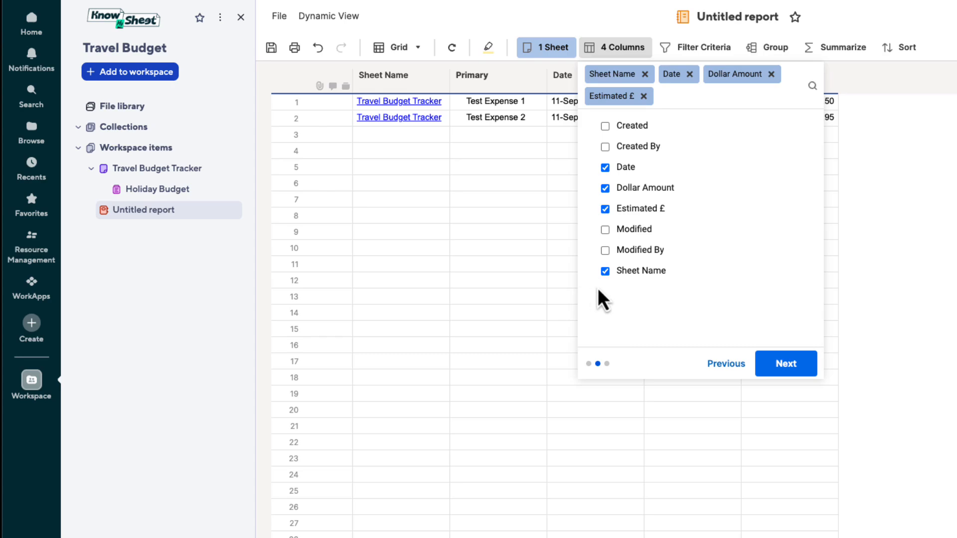
left_click(606, 271)
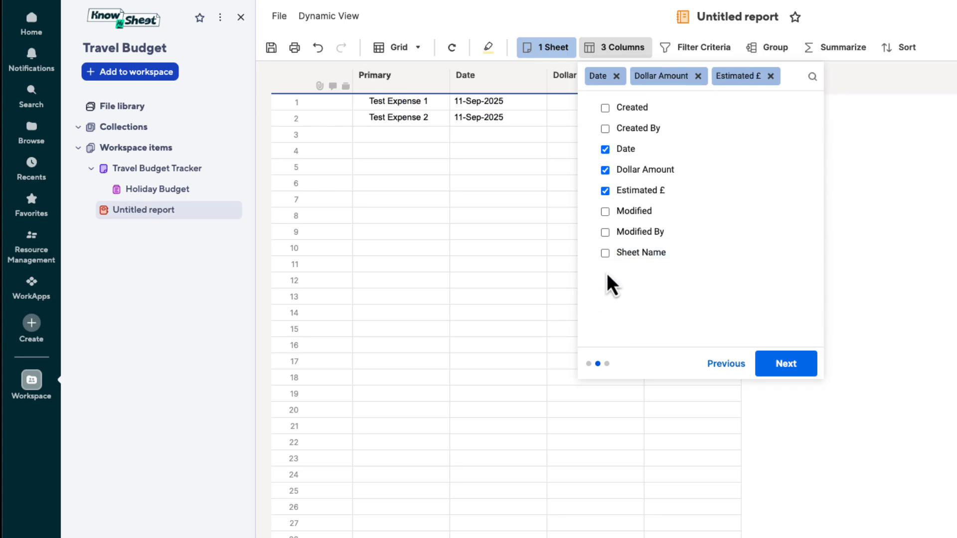
left_click(788, 367)
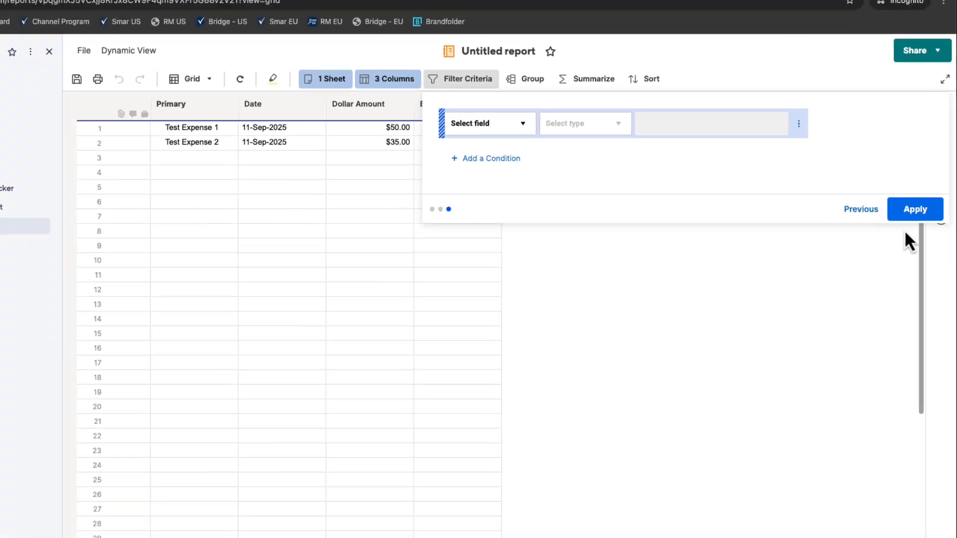
left_click(924, 211)
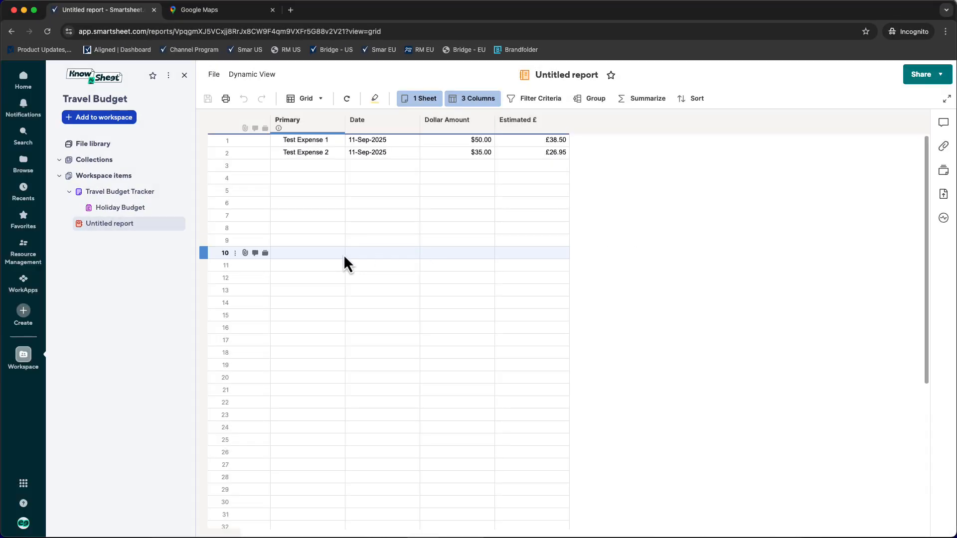
- Rename the report's Primary column to Expense
double_click(297, 124)
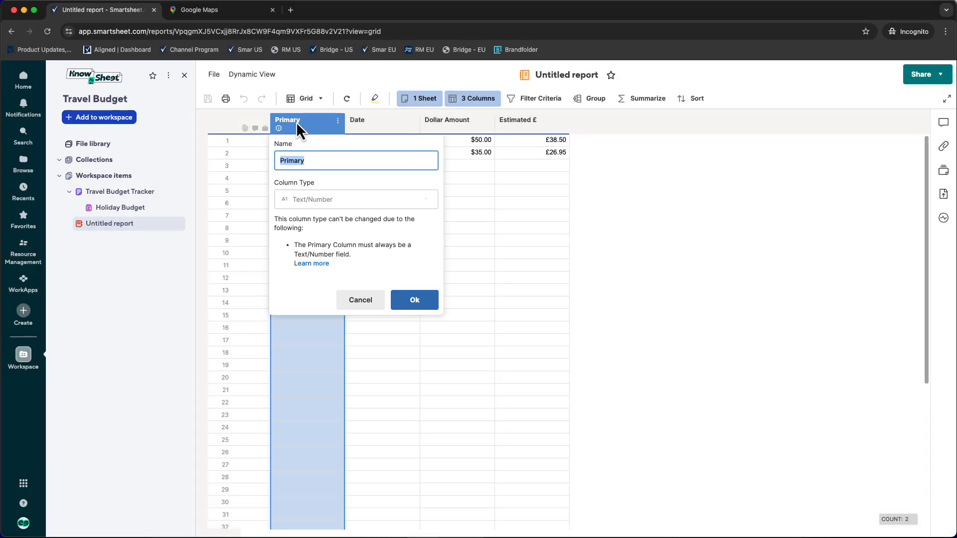
type("Expense")
left_click(414, 299)
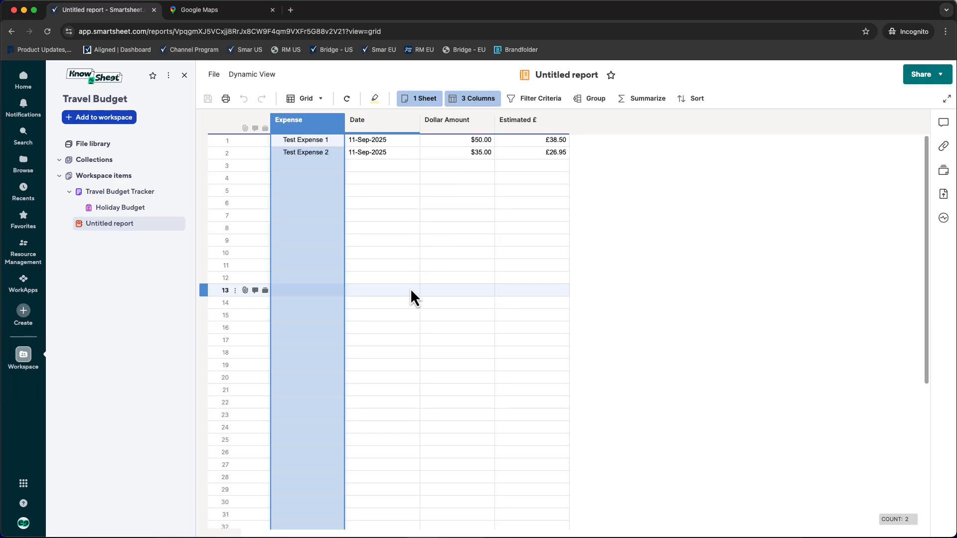
- Widen the Expense column slightly and narrow the Date, Dollar Amount and Estimated £ columns to fit their contents
left_click_drag(343, 128, 359, 128)
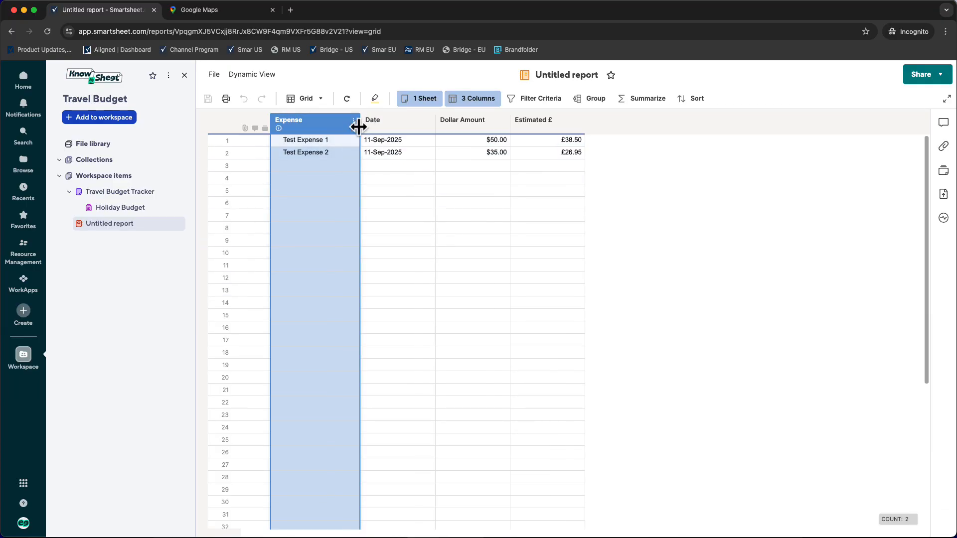
left_click(432, 129)
left_click_drag(432, 129, 414, 131)
left_click_drag(487, 128, 453, 135)
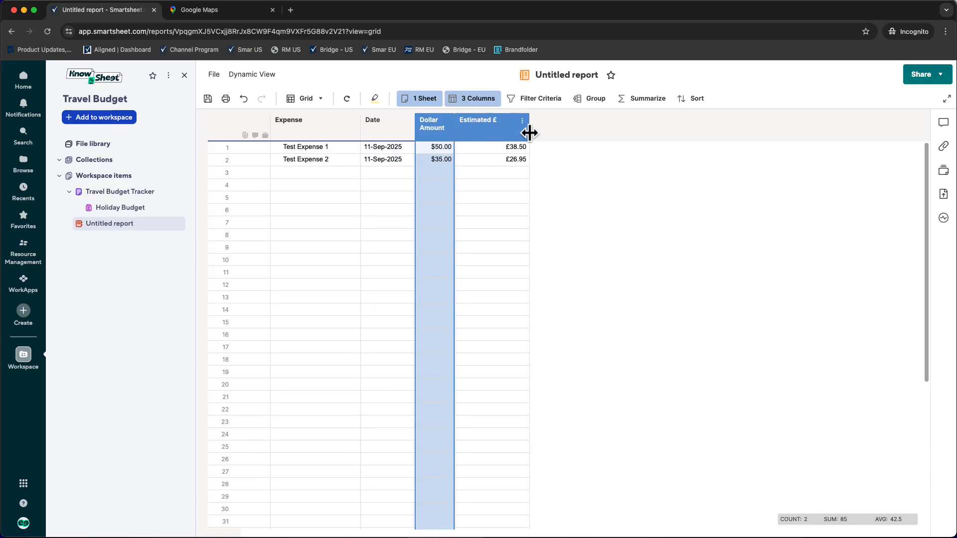
left_click_drag(530, 132, 500, 138)
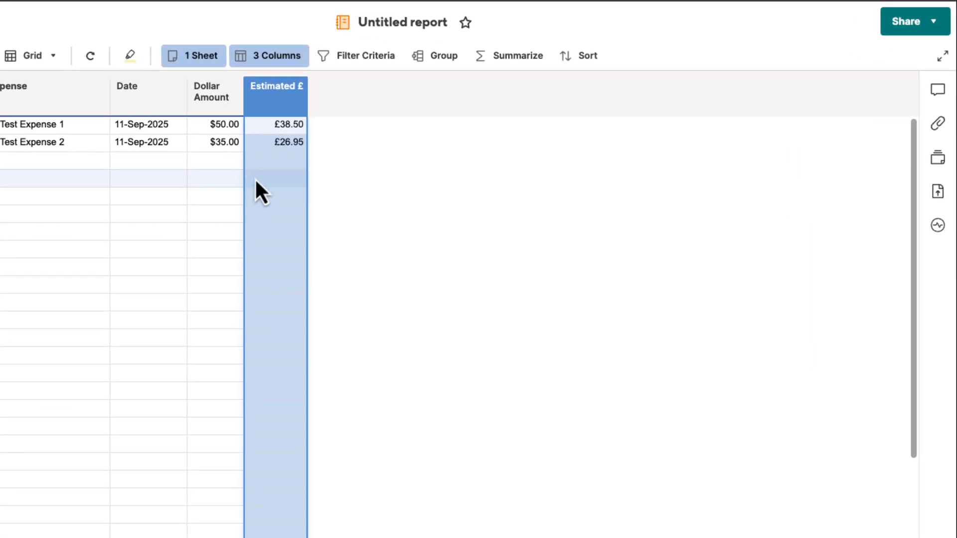
- Group the report by Date, sorted newest to oldest, and save the report changes
left_click(448, 59)
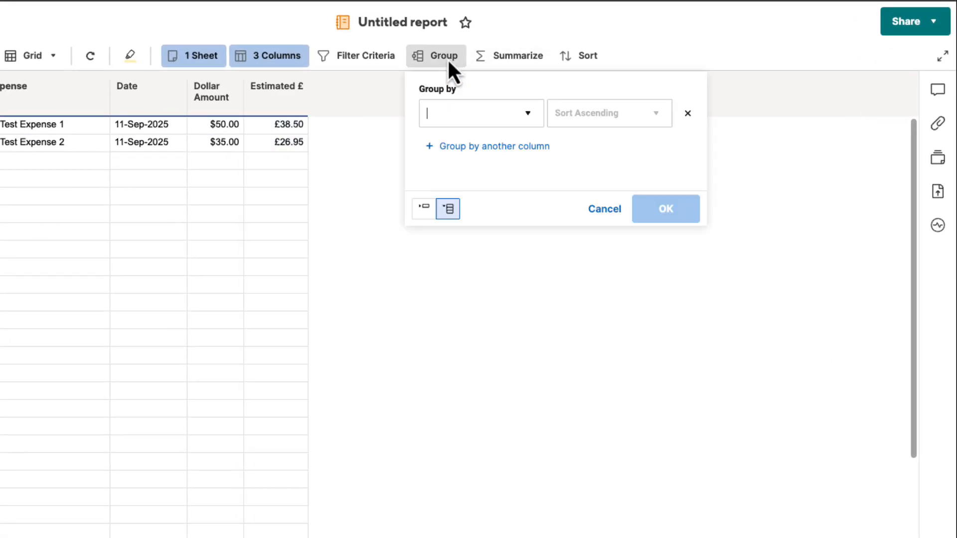
left_click(529, 119)
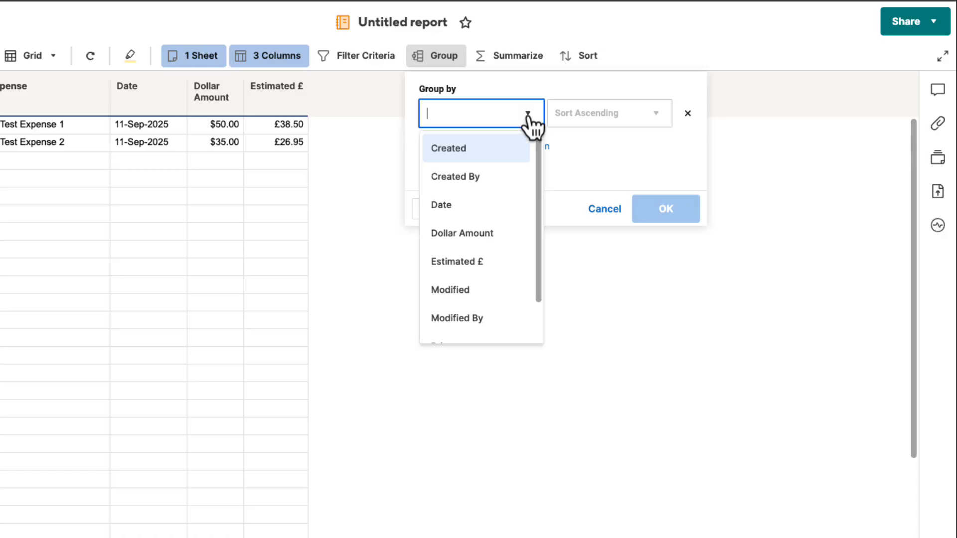
left_click(496, 220)
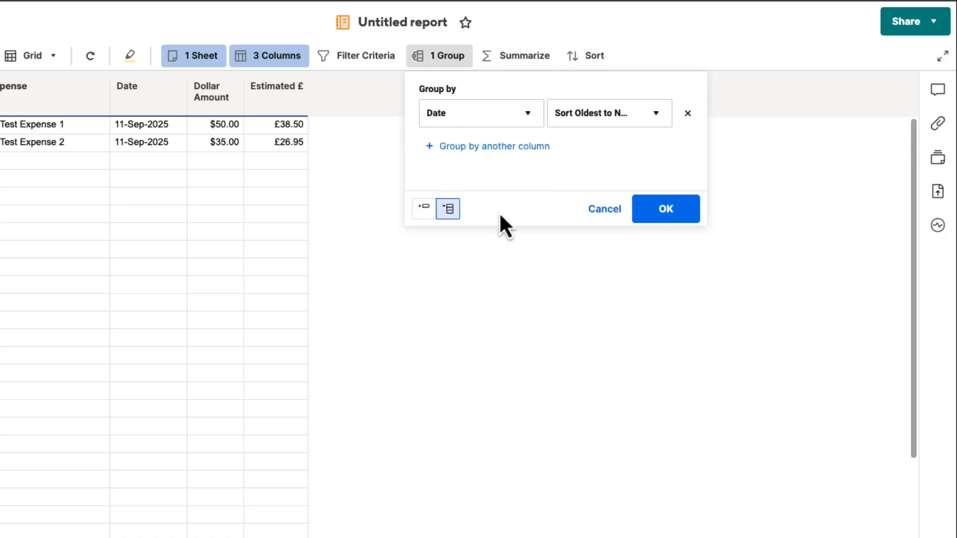
left_click(653, 119)
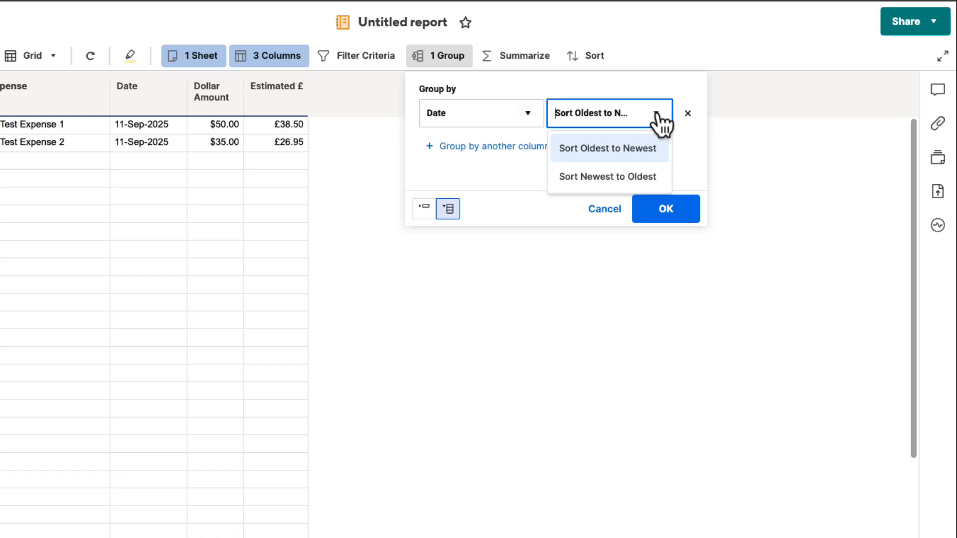
left_click(620, 176)
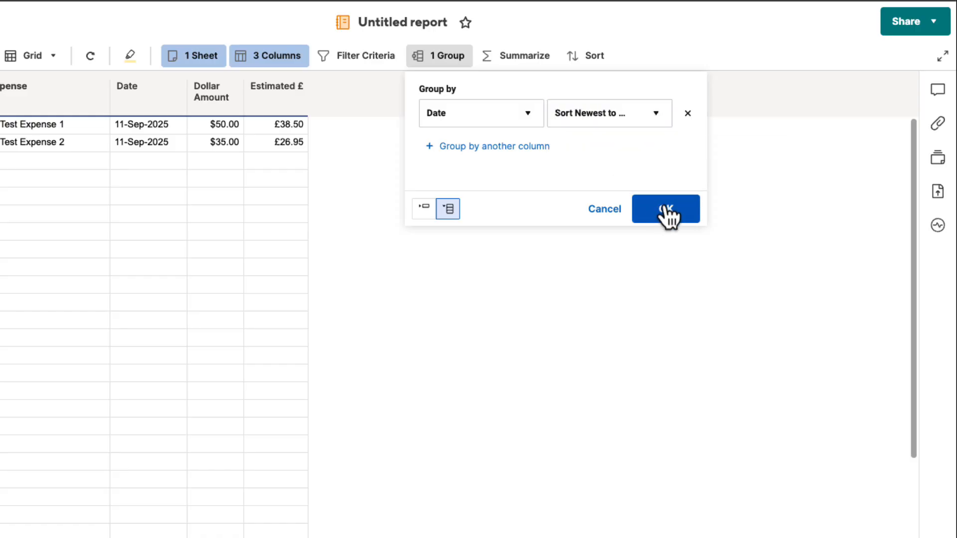
left_click(667, 213)
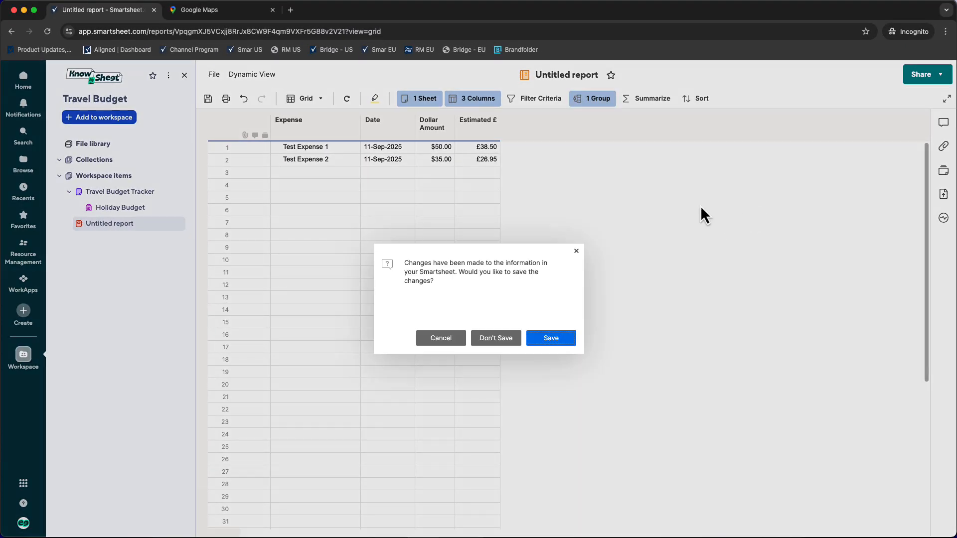
left_click(551, 338)
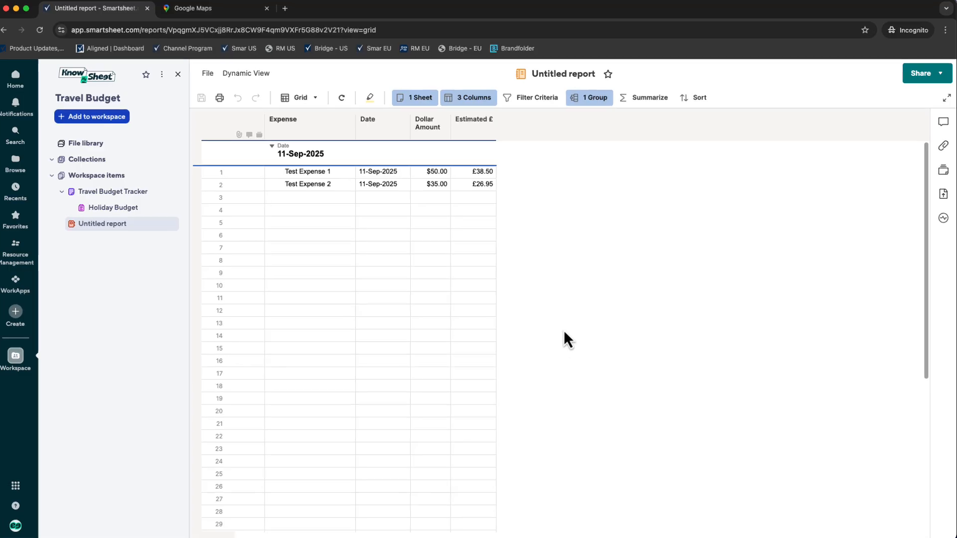
- Summarize the report's Dollar Amount and Estimated £ columns by Sum and apply the summaries
left_click(661, 99)
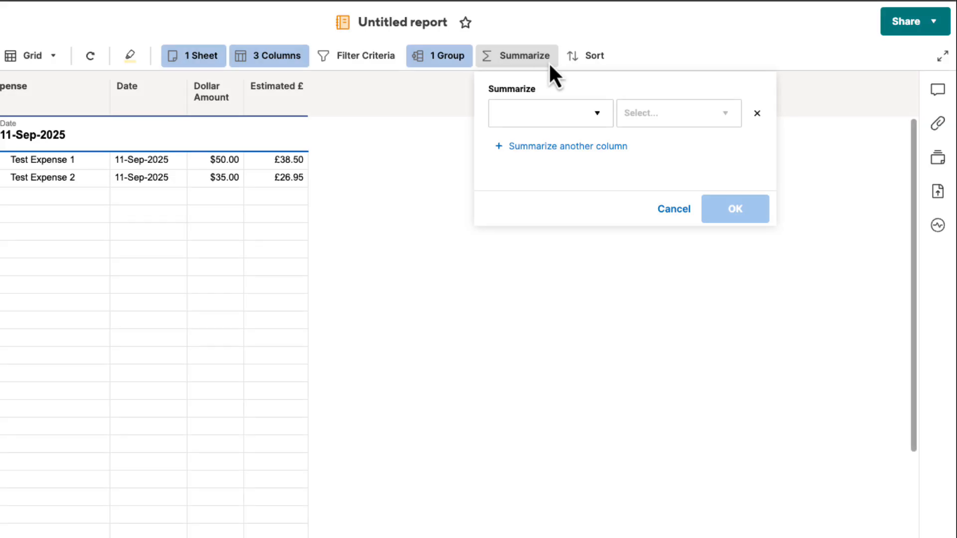
left_click(598, 115)
left_click(544, 180)
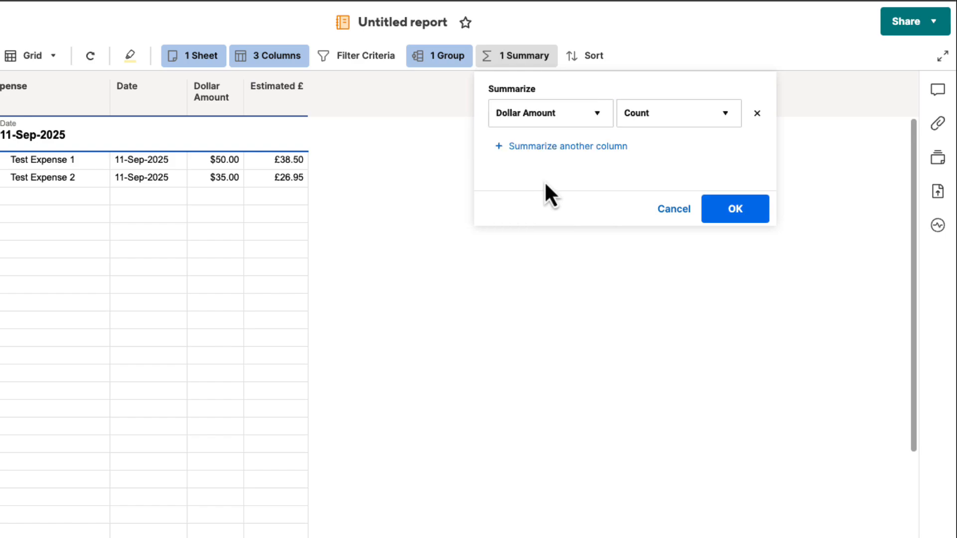
left_click(727, 116)
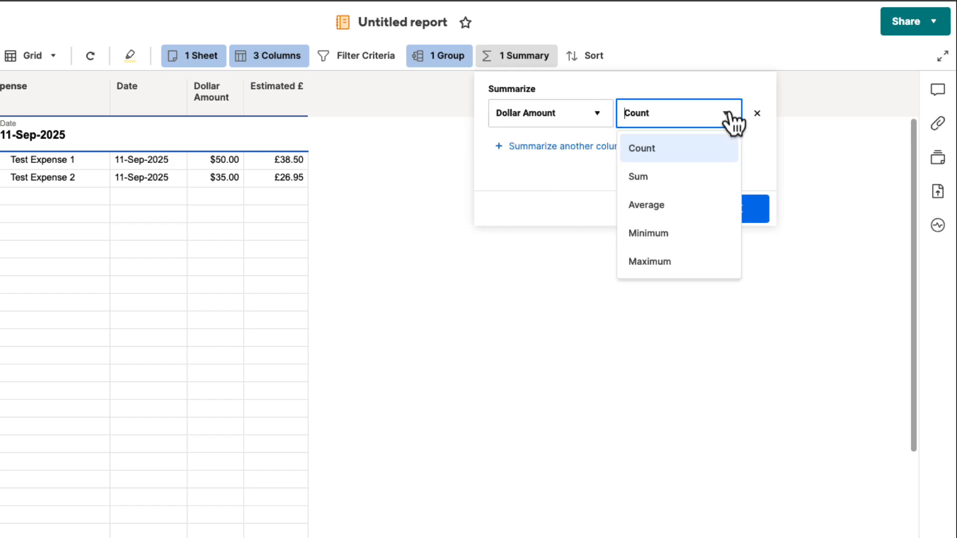
left_click(694, 179)
left_click(526, 147)
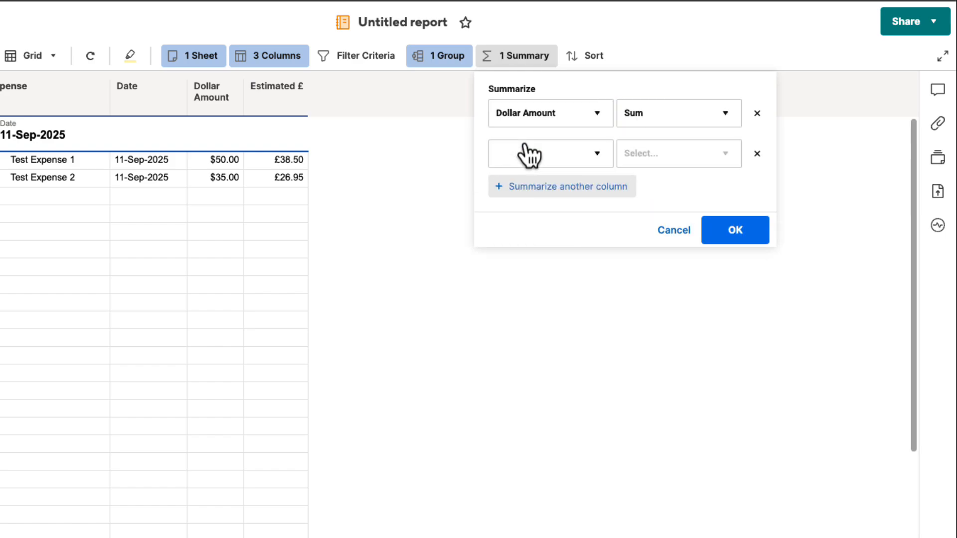
left_click(601, 157)
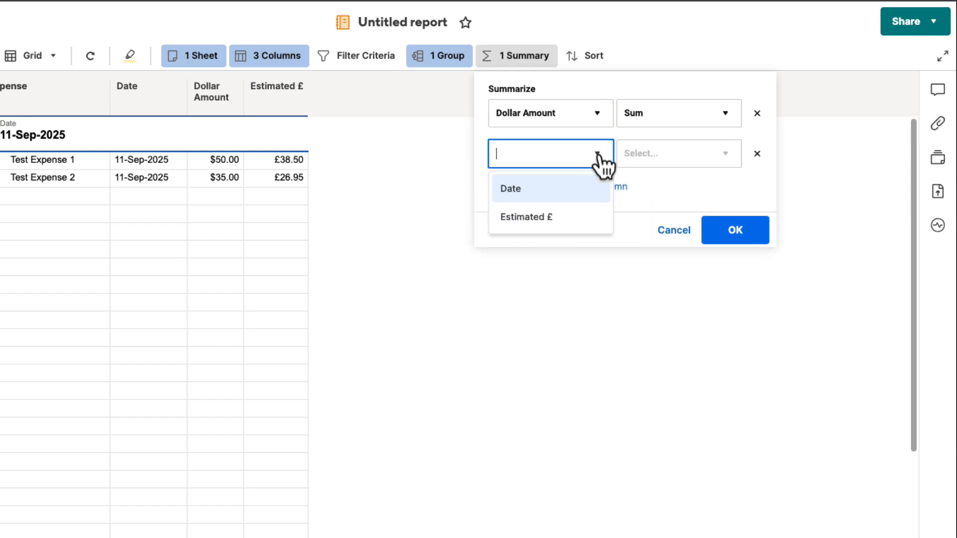
left_click(563, 218)
left_click(727, 159)
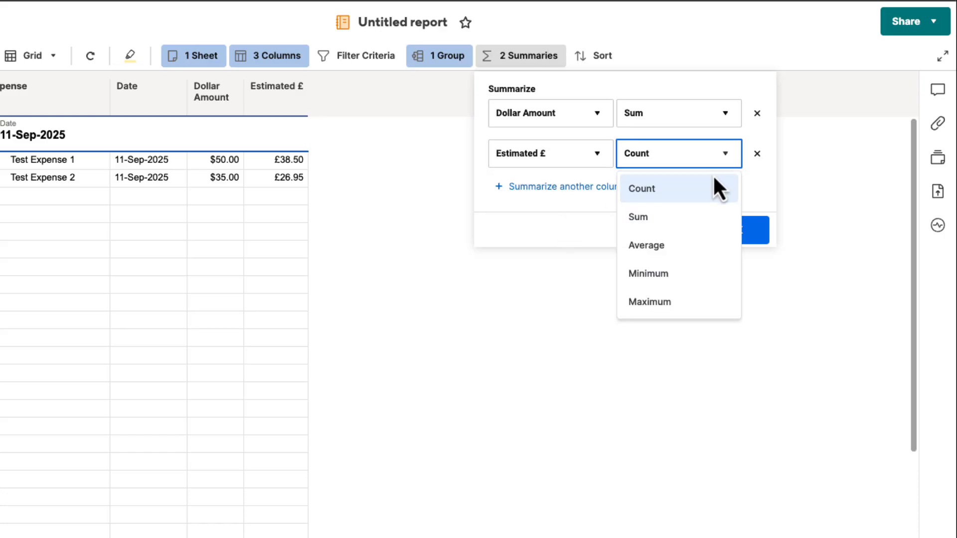
left_click(675, 218)
left_click(736, 231)
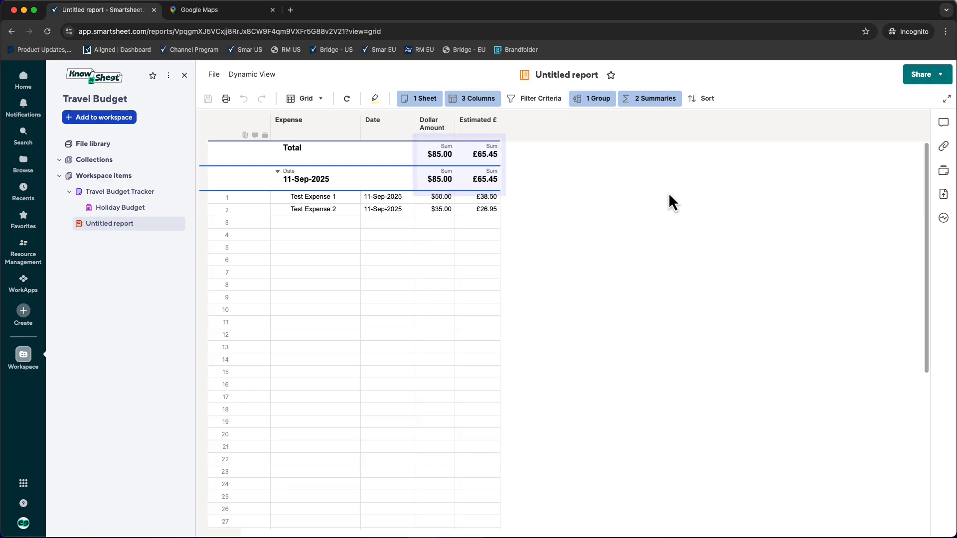
- Rename the untitled report as Holiday Budget Report
left_click(558, 74)
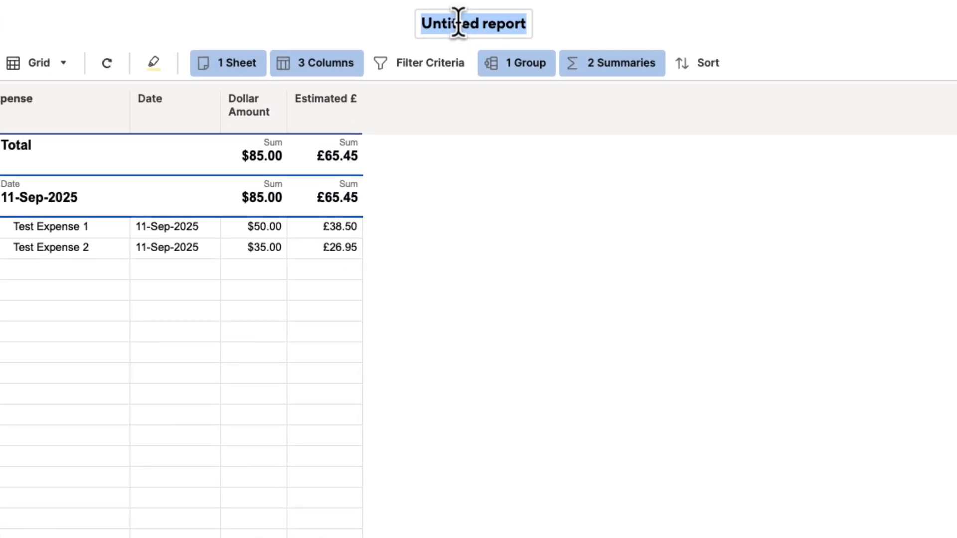
type("Holid")
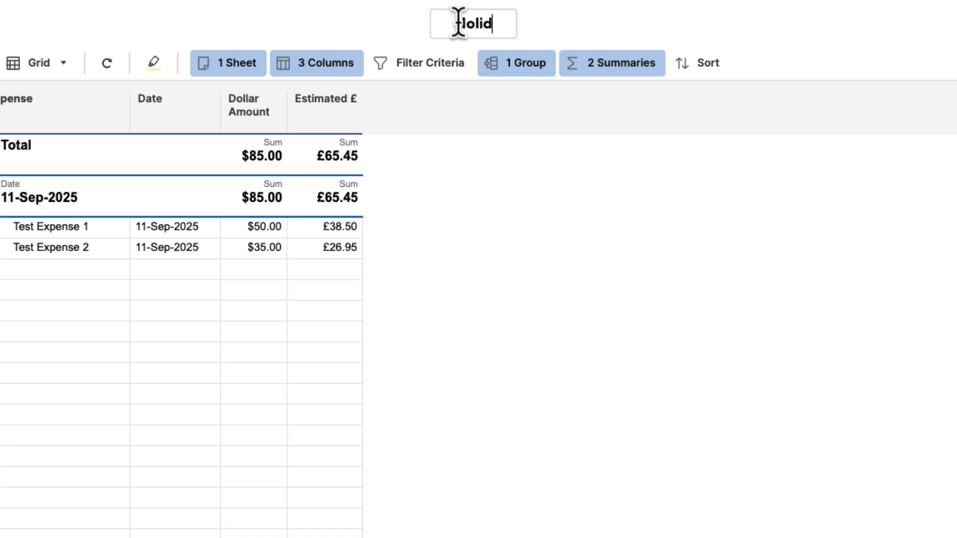
type("ay Budget")
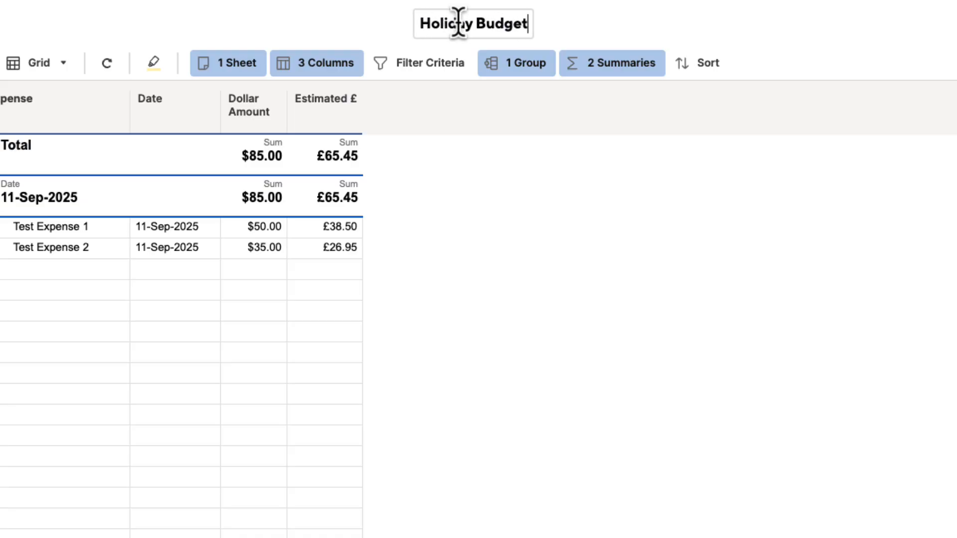
type(" Report")
left_click(708, 232)
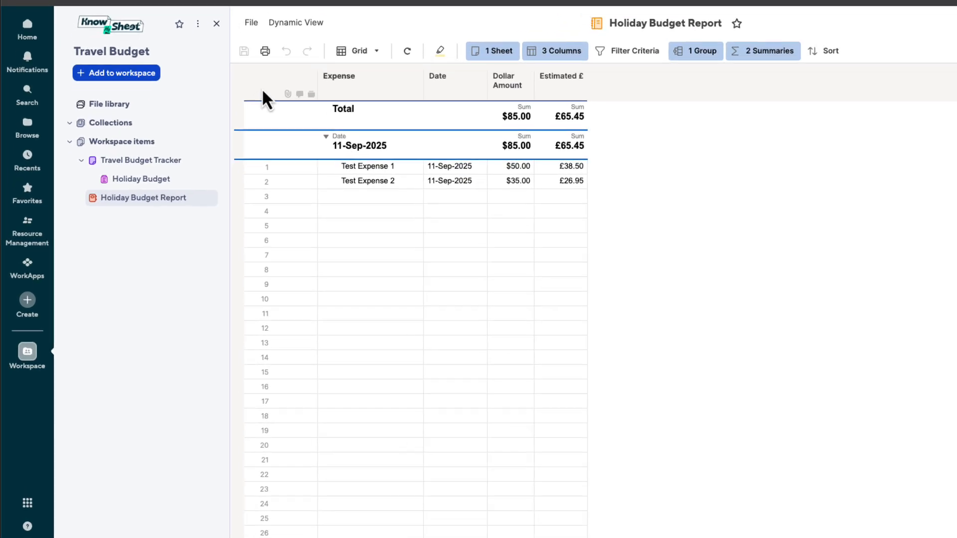
- Create a new dashboard in the Travel Budget workspace and start building it
left_click(144, 68)
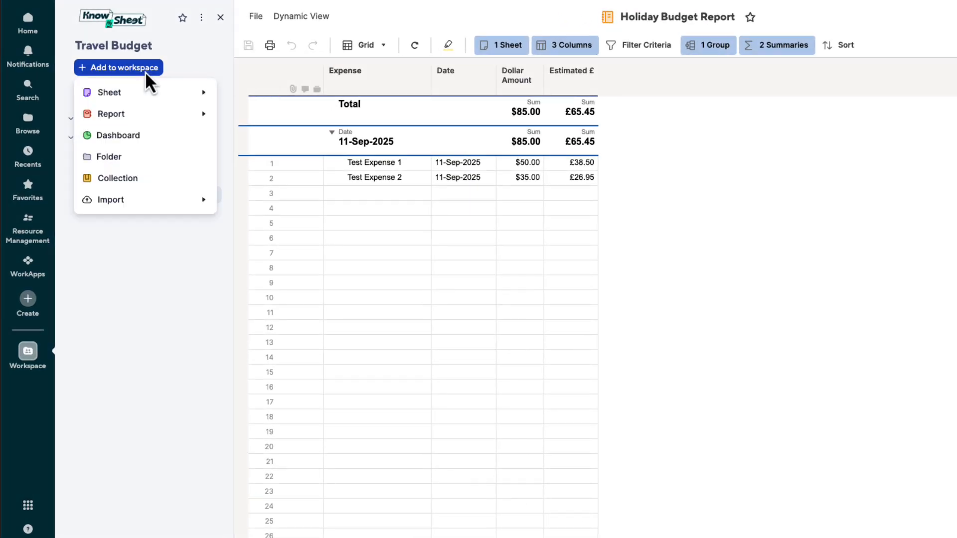
left_click(135, 141)
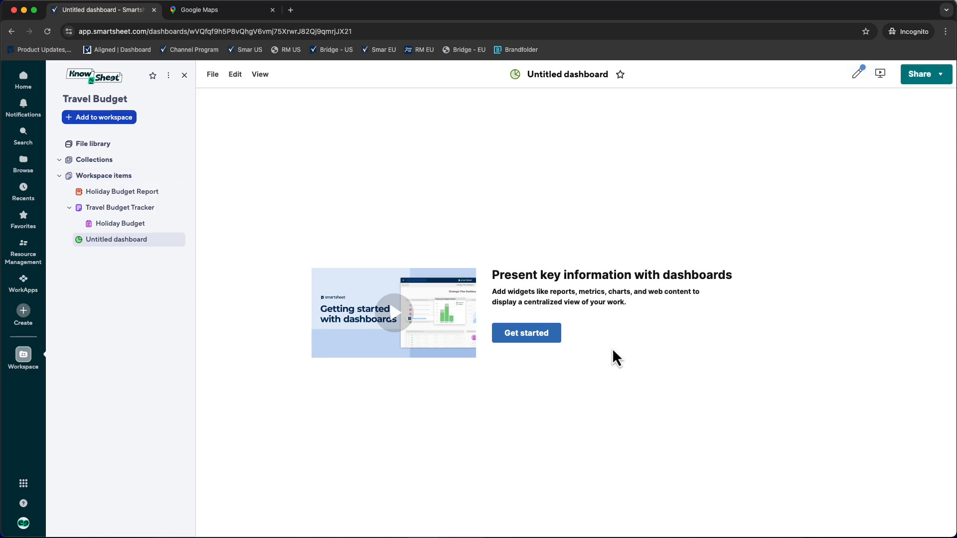
left_click(551, 338)
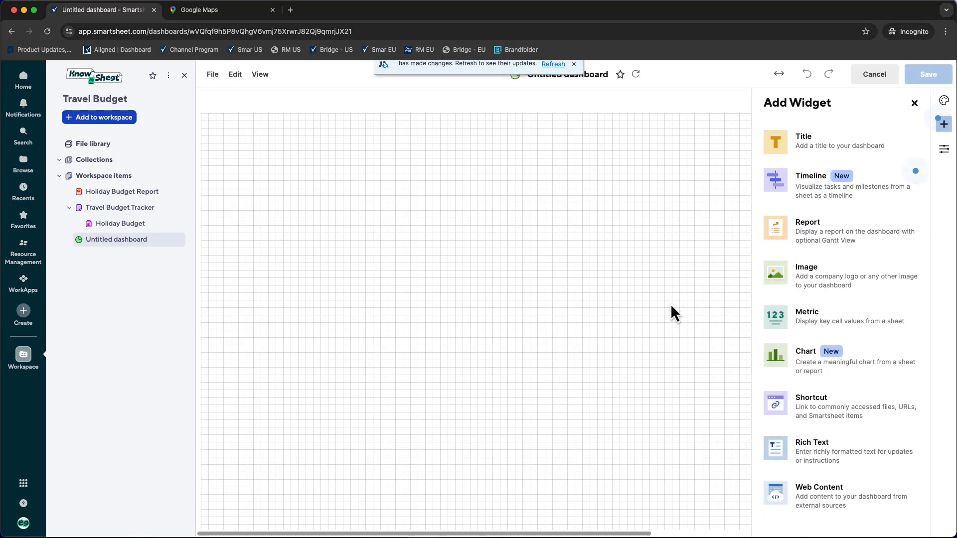
- Add a Metric widget showing all Sheet Summary fields from the Travel Budget Tracker sheet in a Stacked layout
left_click(796, 319)
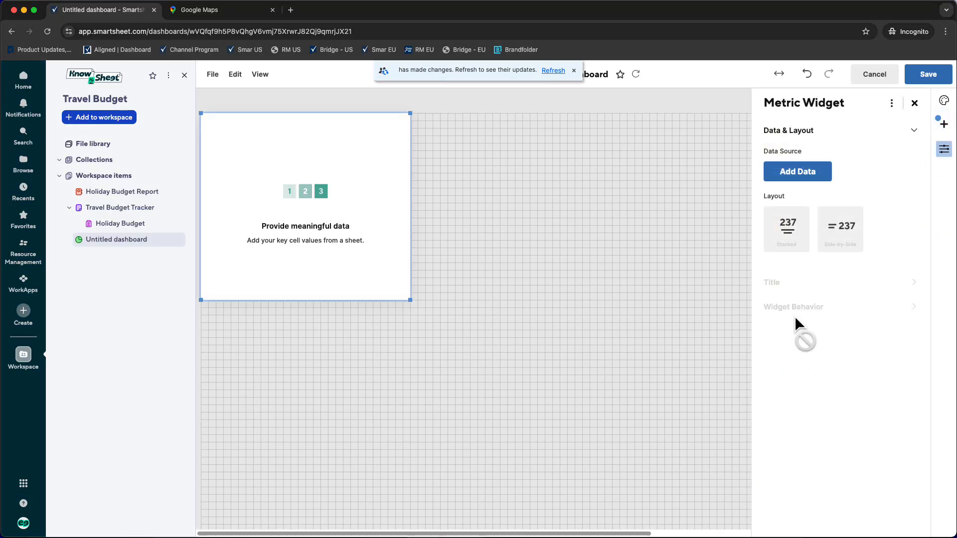
left_click(807, 172)
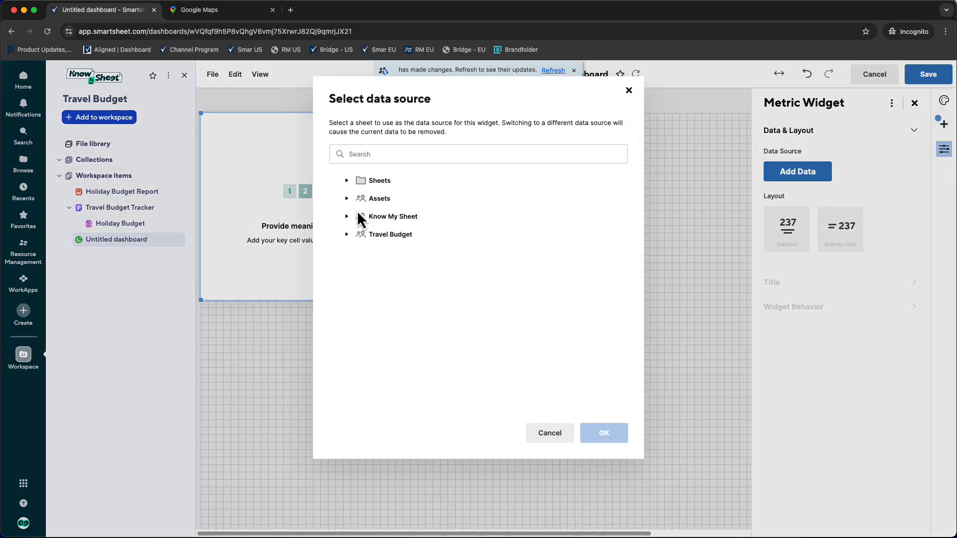
left_click(347, 234)
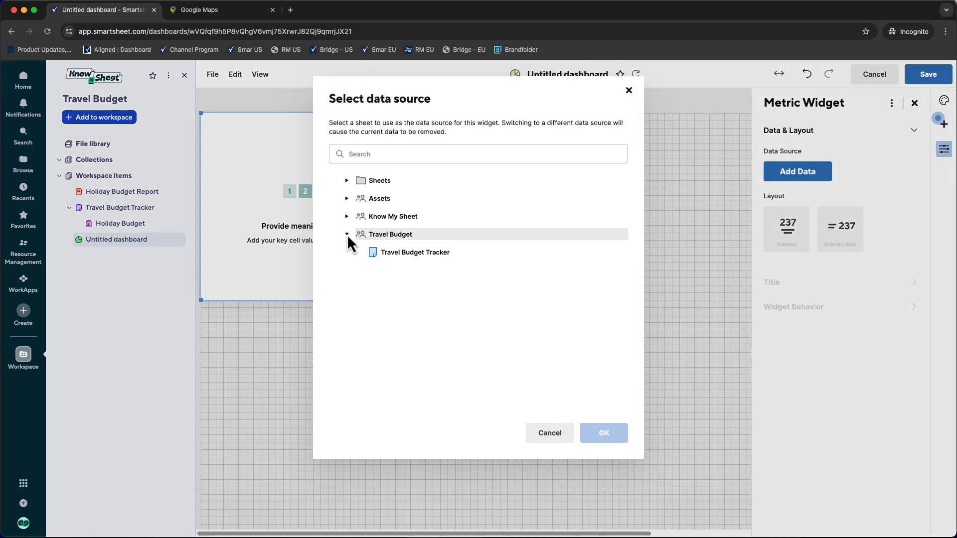
left_click(399, 254)
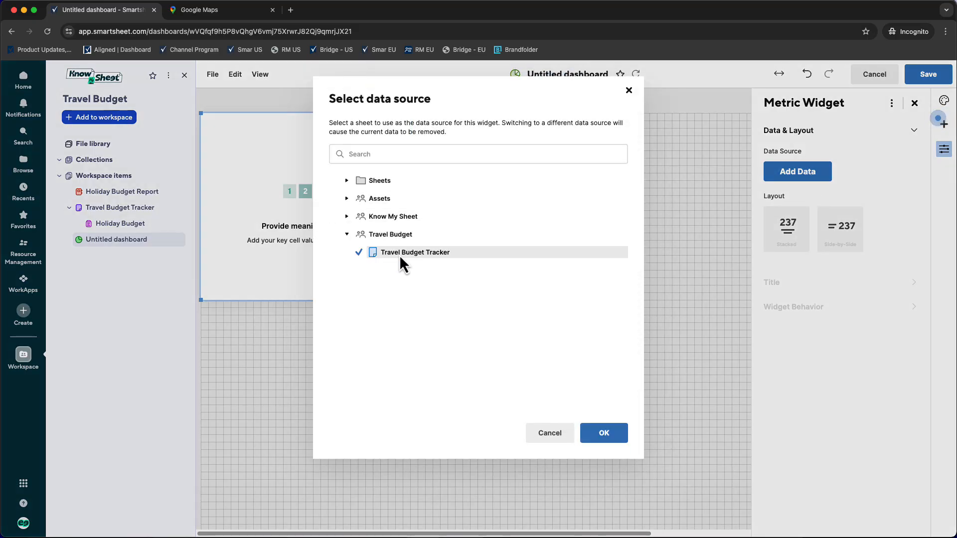
left_click(607, 429)
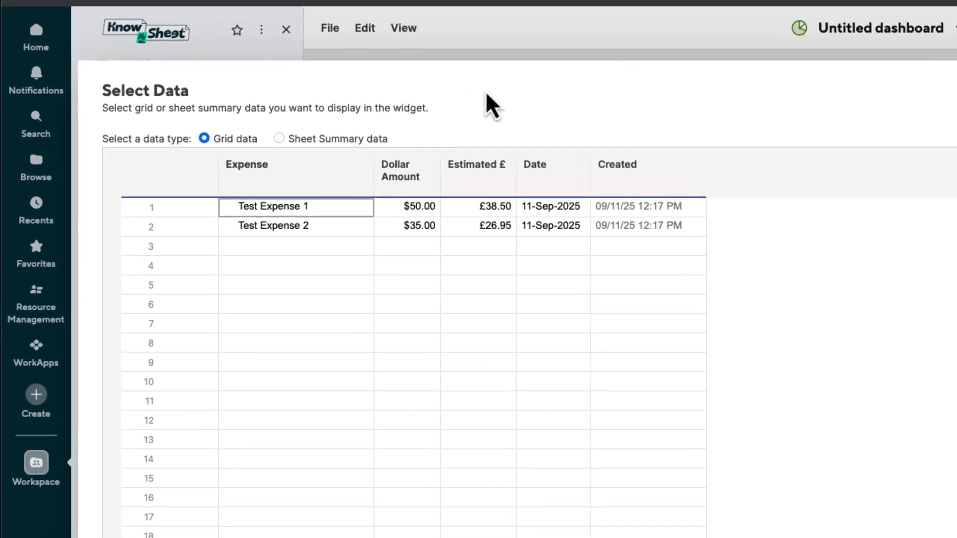
left_click(179, 145)
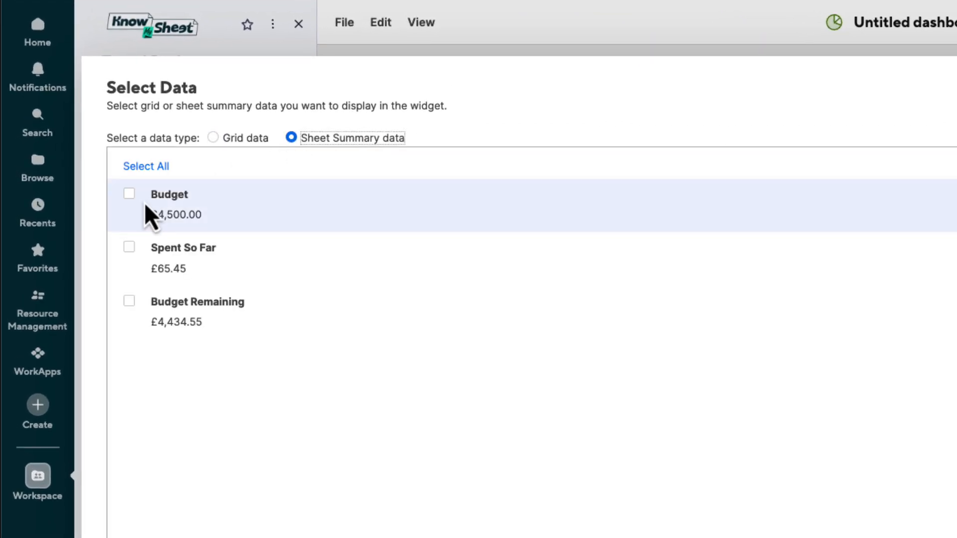
left_click(147, 166)
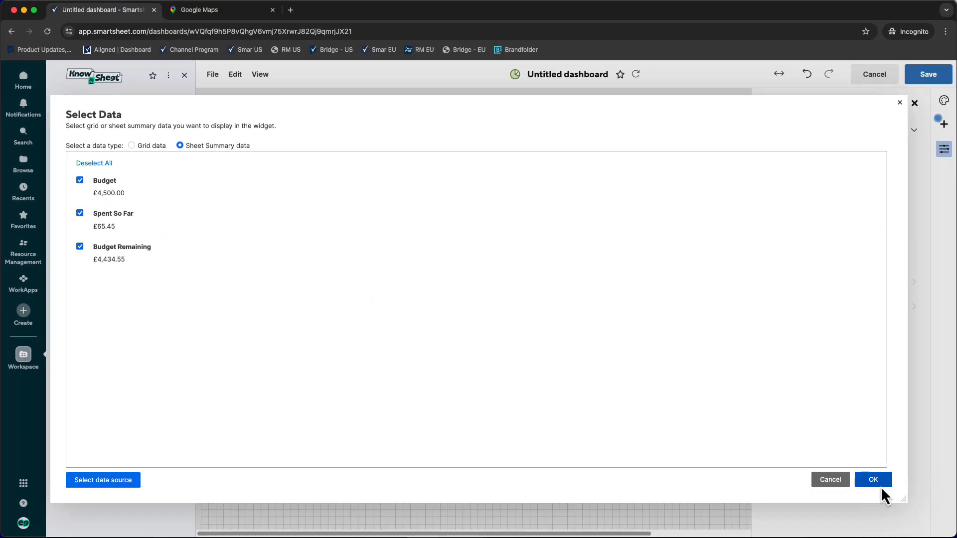
left_click(880, 484)
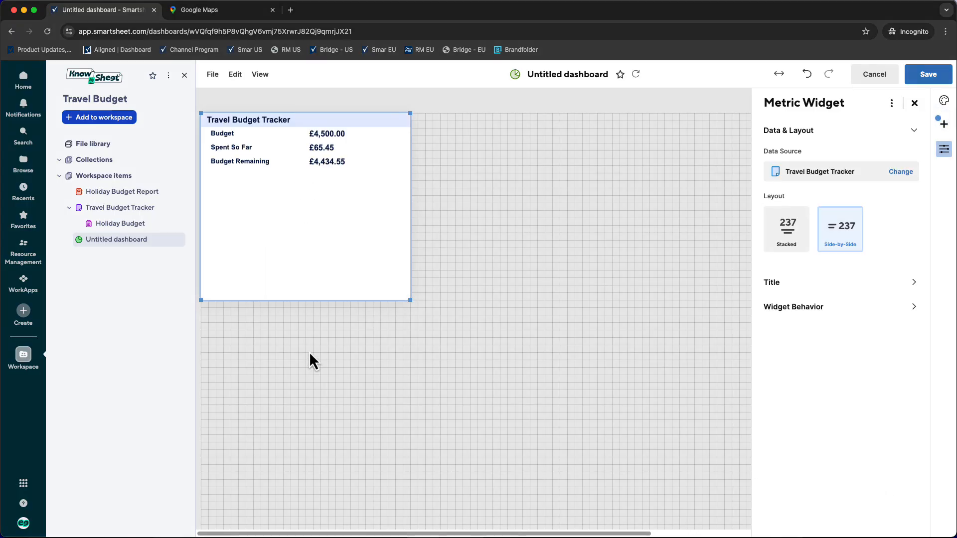
left_click(768, 240)
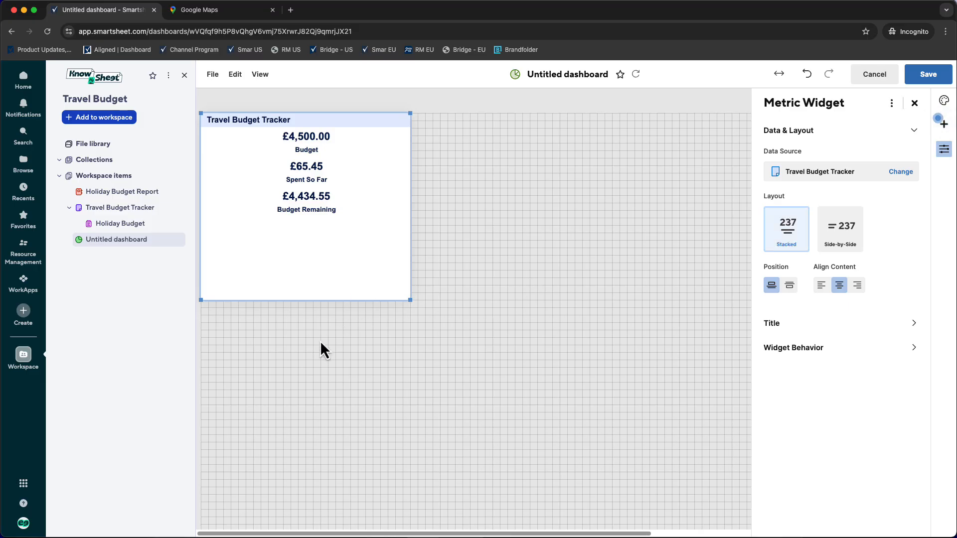
- Narrow the metric widget to roughly half its width and change its title to a centred Travel Budget
left_click_drag(201, 300, 312, 301)
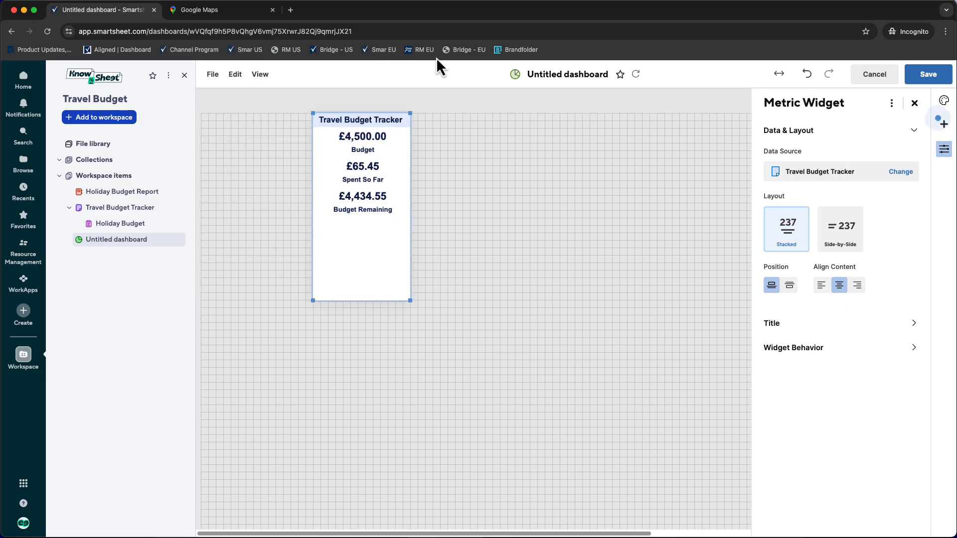
double_click(392, 120)
key("BackSpace")
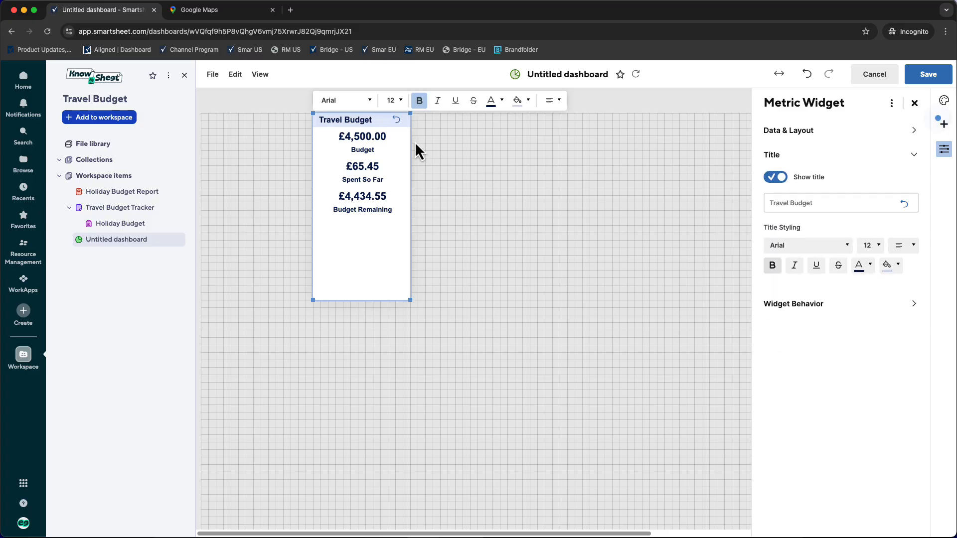
left_click(552, 101)
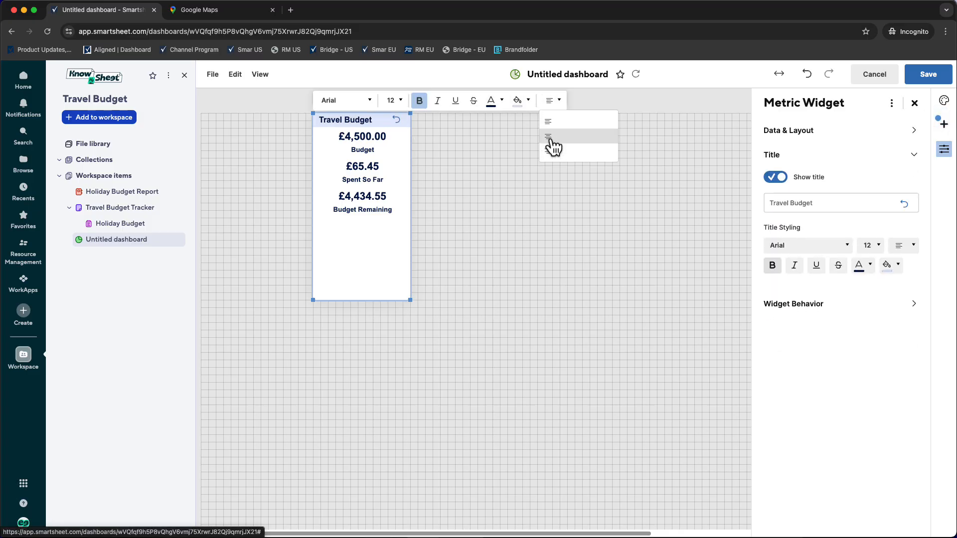
left_click(551, 137)
left_click(433, 159)
- Move the metric widget toward the middle of the dashboard's upper edge, resize it to 12 × 15 grid cells, and save the dashboard
left_click_drag(401, 134, 476, 132)
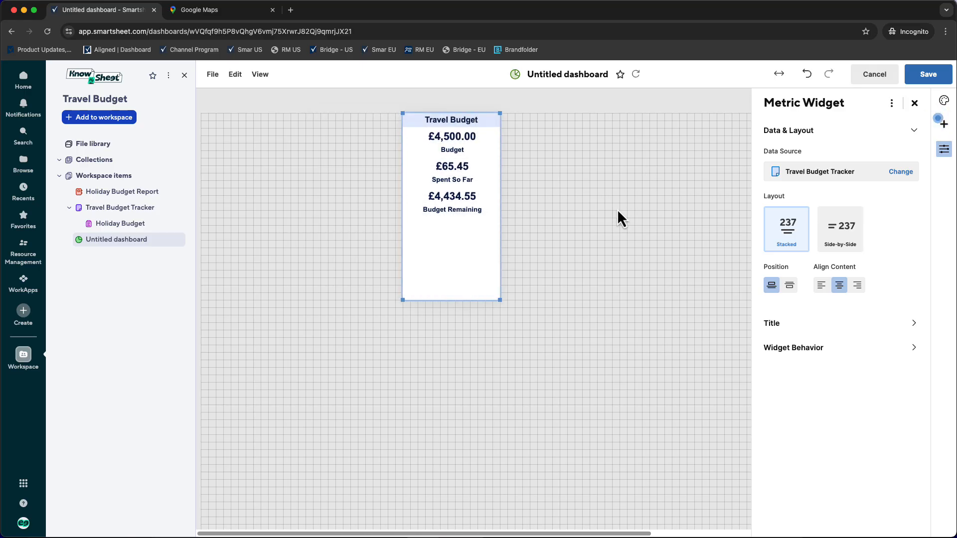
left_click_drag(500, 300, 492, 229)
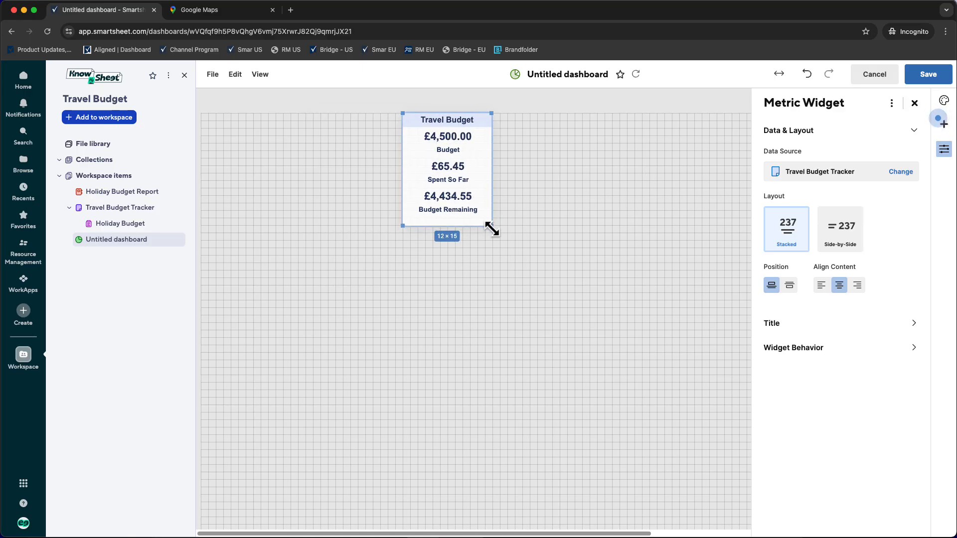
left_click(516, 299)
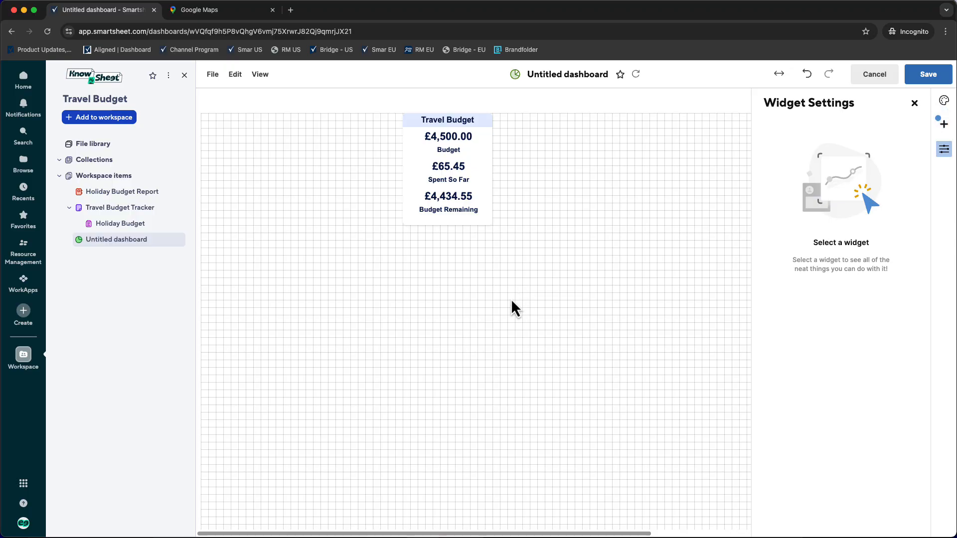
left_click(928, 76)
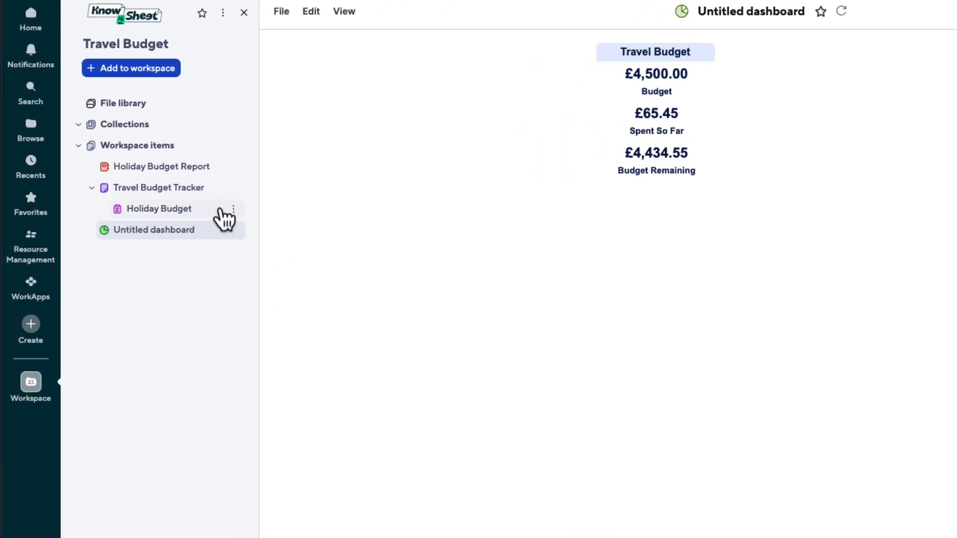
- Embed the Holiday Budget form in a new Web Content widget using the form's copied link, and hide the widget's title
left_click(232, 210)
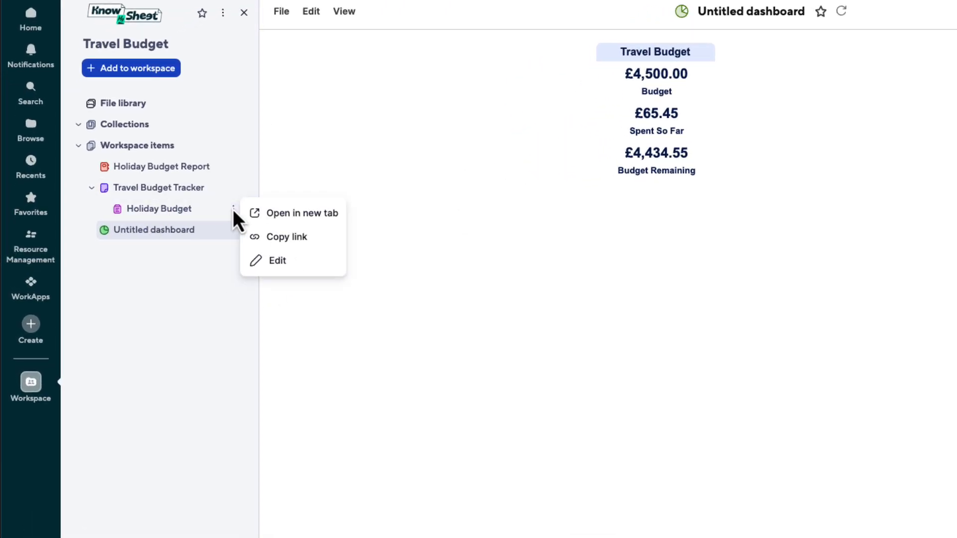
left_click(287, 239)
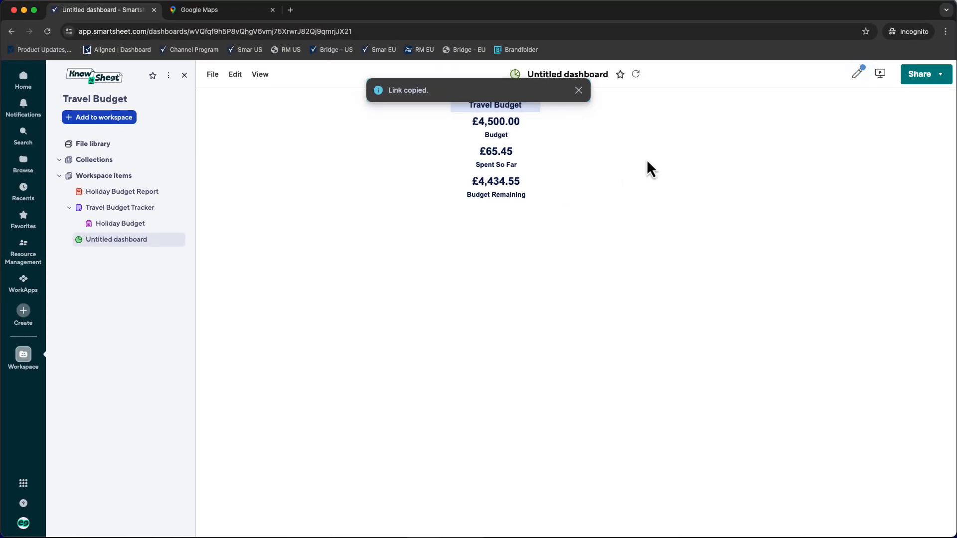
left_click(858, 73)
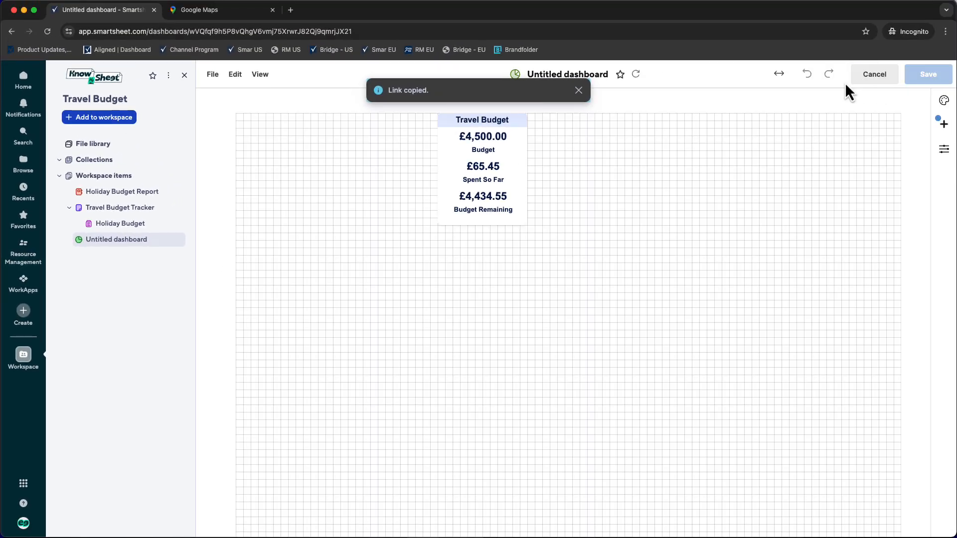
left_click(943, 124)
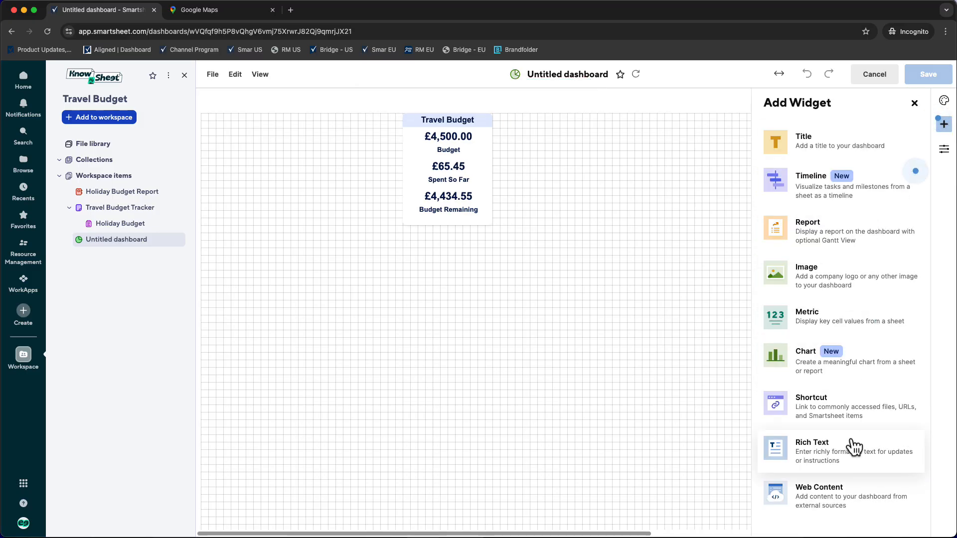
left_click(846, 504)
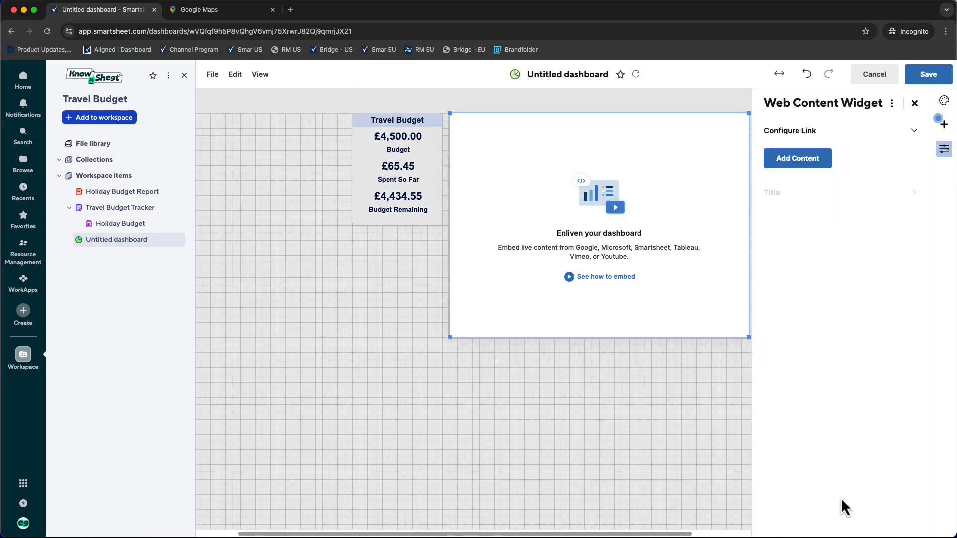
left_click(792, 160)
right_click(794, 186)
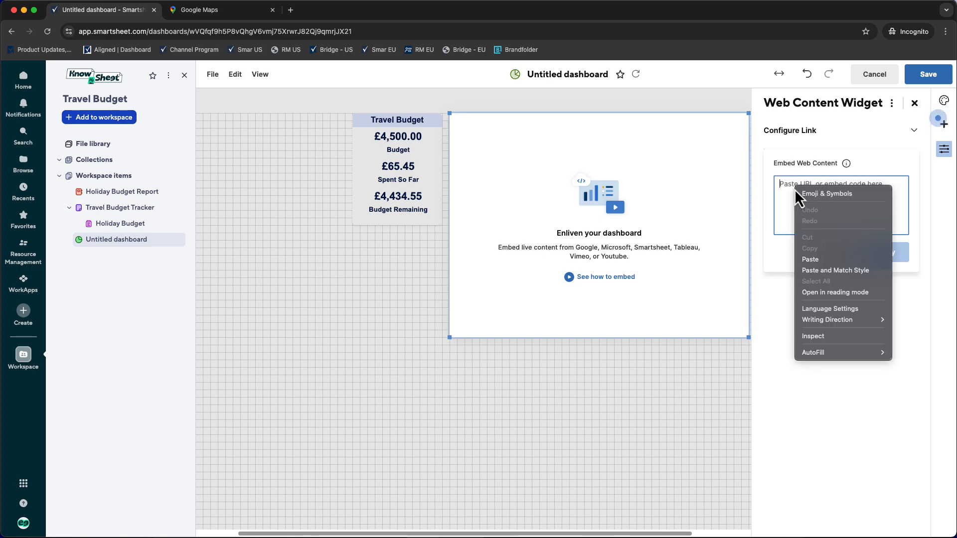
left_click(817, 262)
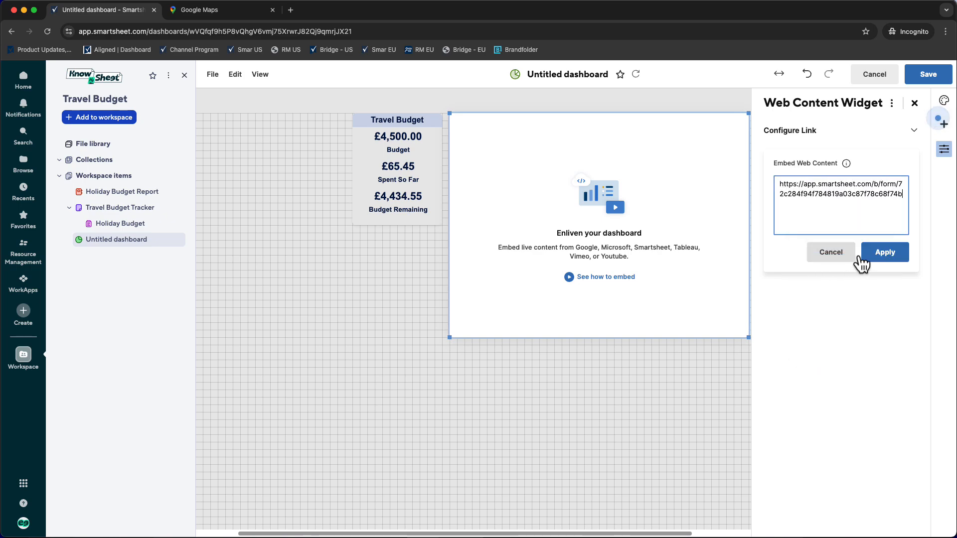
left_click(892, 254)
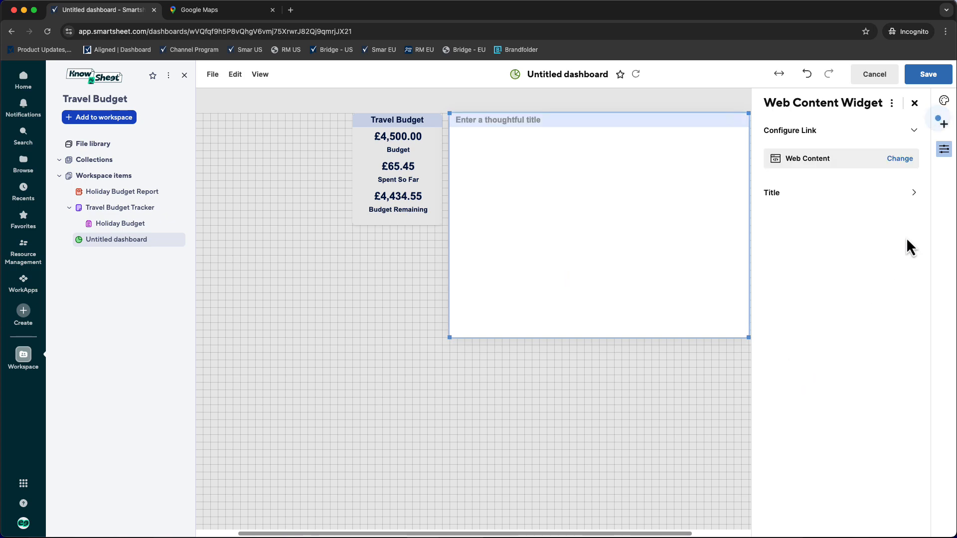
left_click(913, 193)
left_click(775, 177)
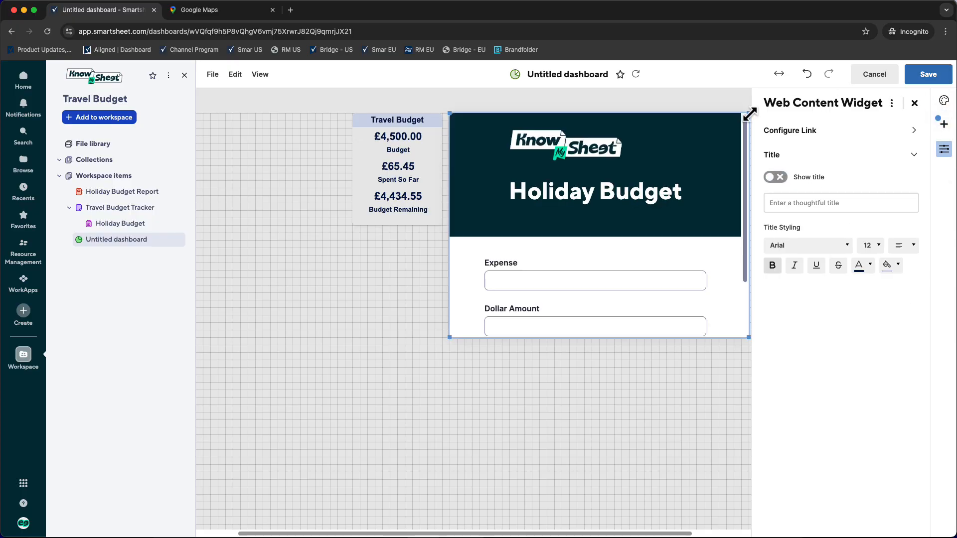
- Narrow the form widget, place it in the dashboard's upper-left corner with the metric widget beside it, extend it down past Submit, and save
left_click_drag(748, 113, 636, 113)
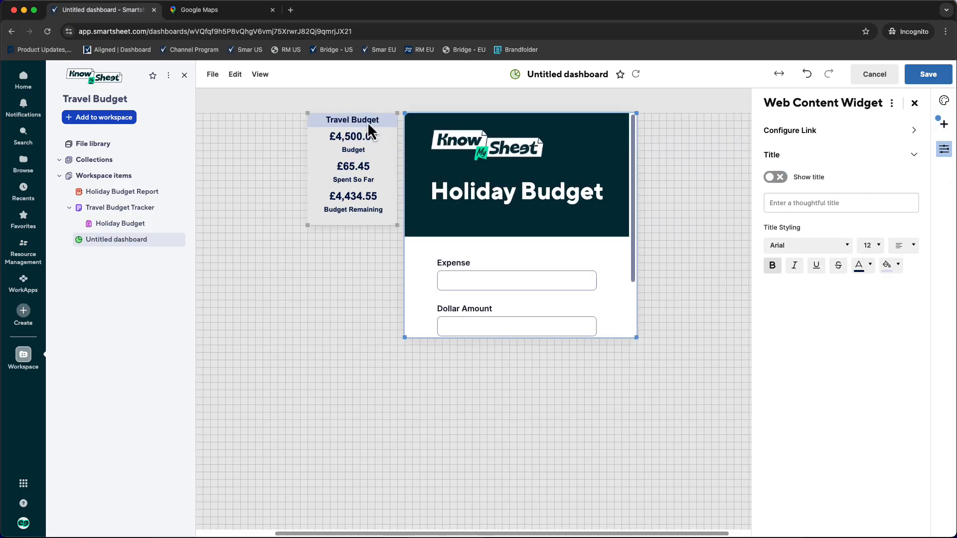
left_click_drag(368, 130, 441, 385)
left_click_drag(611, 130, 288, 94)
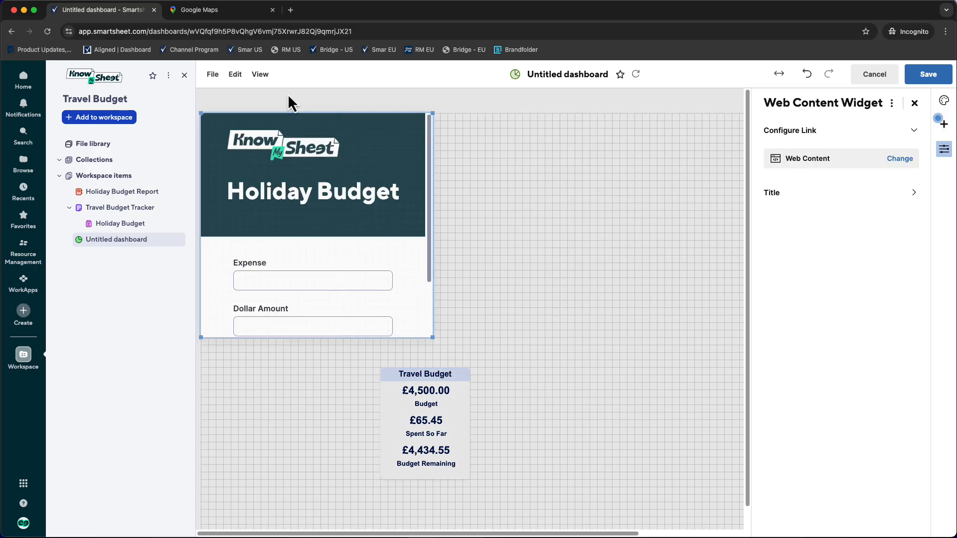
left_click_drag(438, 375, 495, 134)
left_click_drag(431, 338, 429, 375)
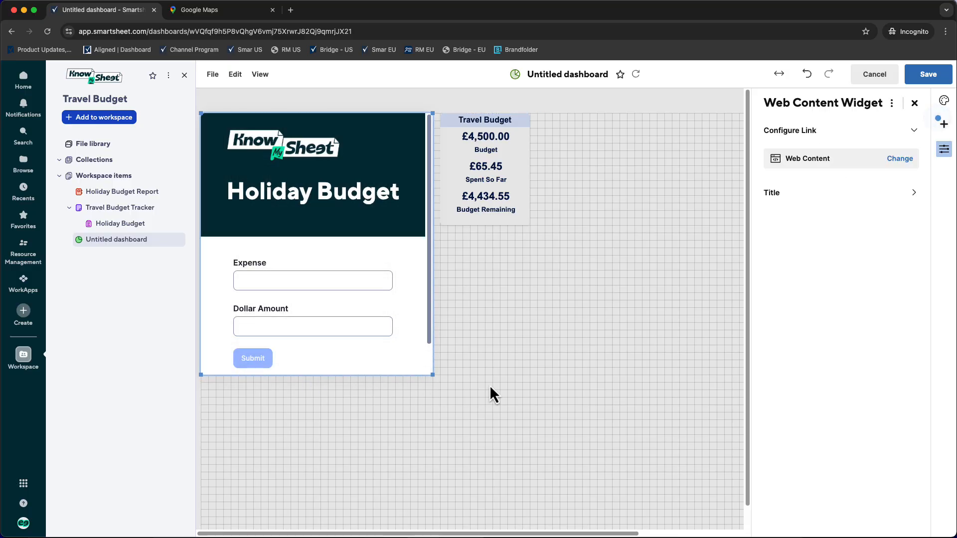
left_click(928, 73)
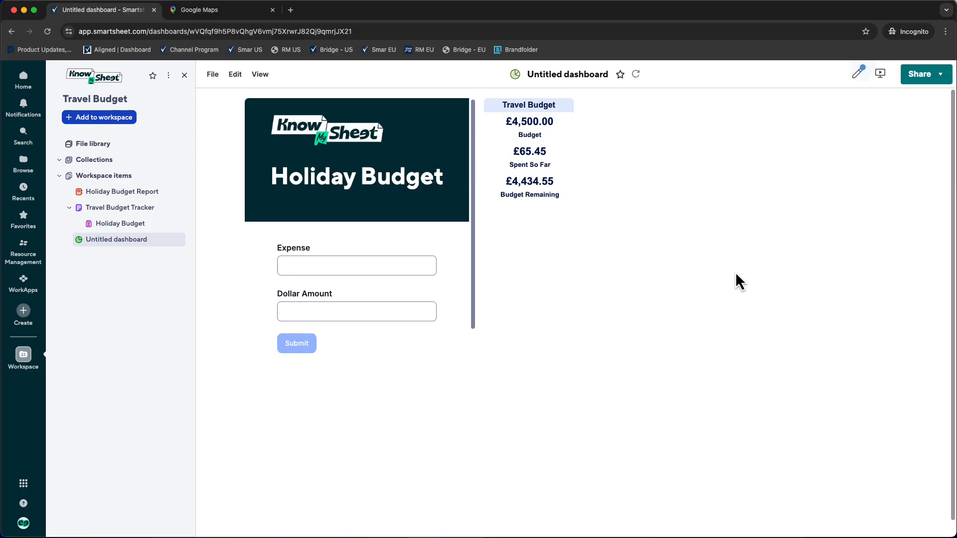
- Add a Shortcut widget to the dashboard linking to the Travel Budget workspace and the Travel Budget Tracker sheet
left_click(857, 75)
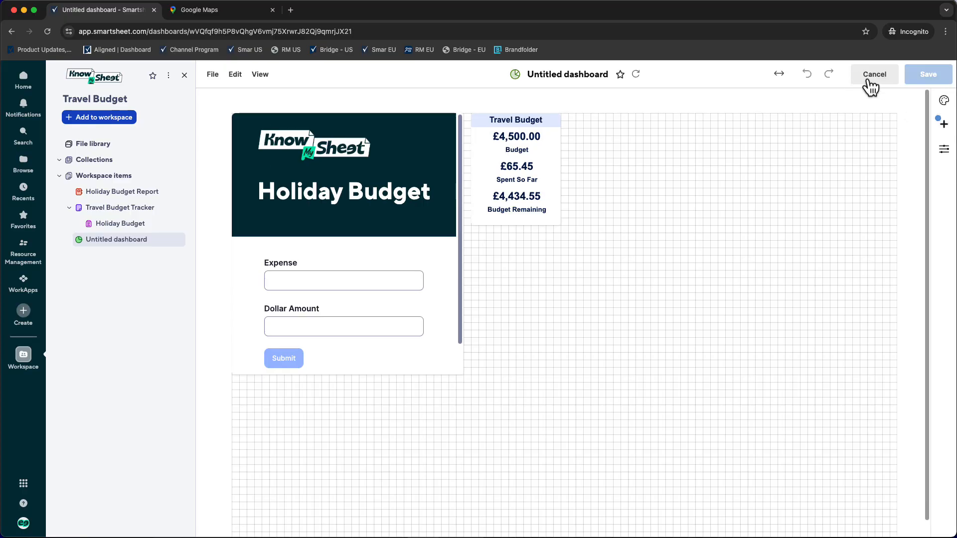
left_click(944, 124)
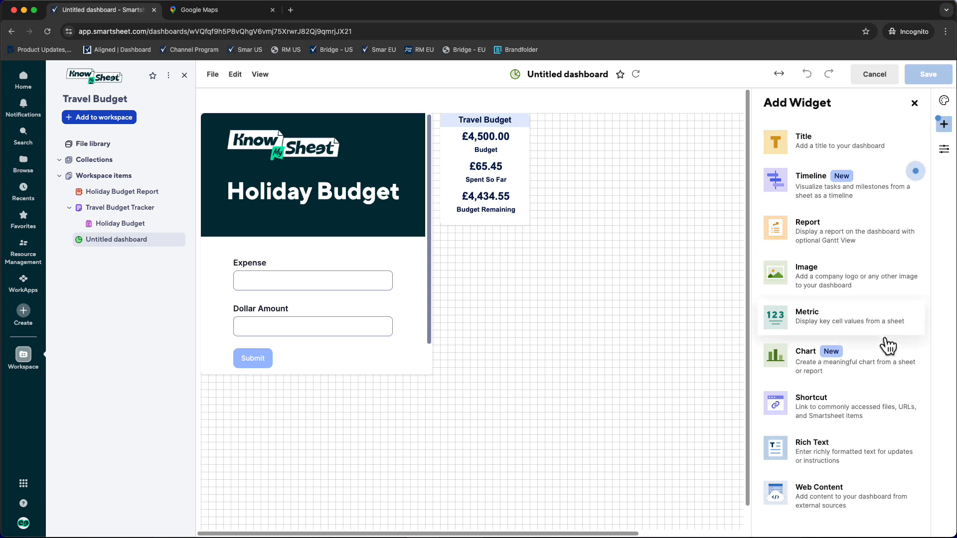
left_click(857, 423)
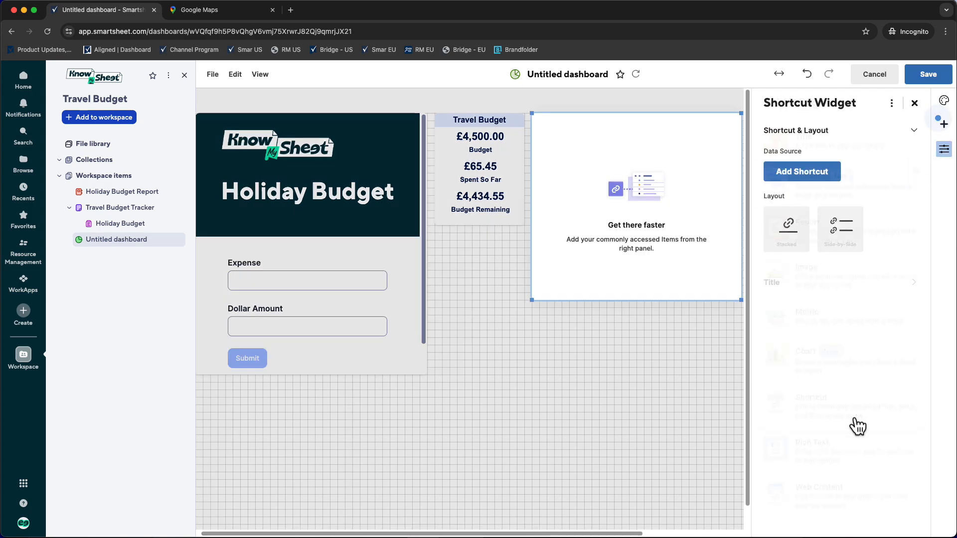
left_click(806, 183)
left_click(805, 240)
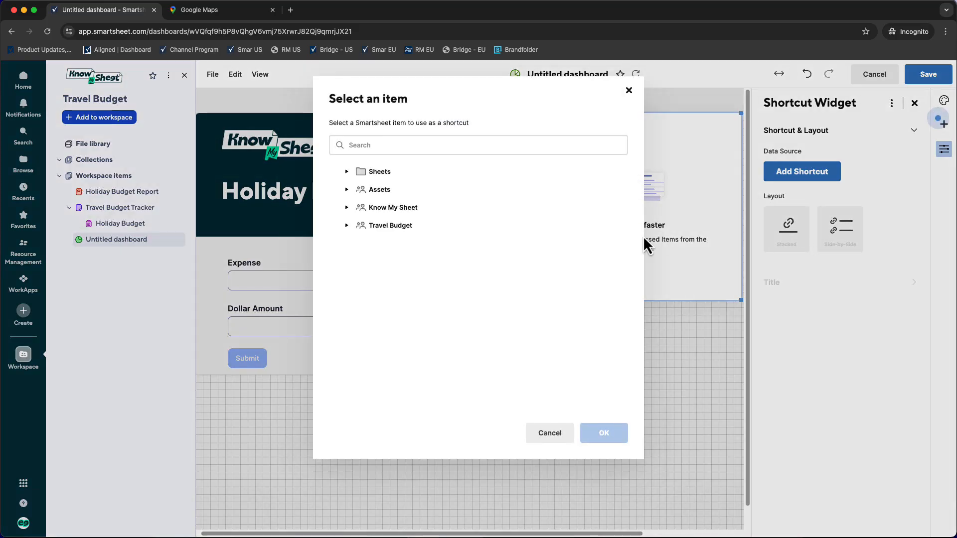
left_click(382, 225)
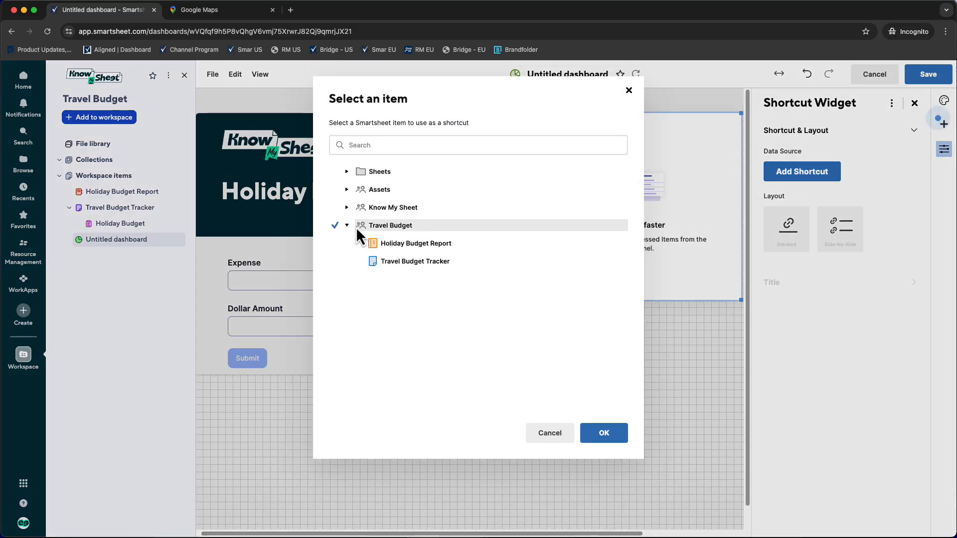
left_click(404, 261)
left_click(605, 434)
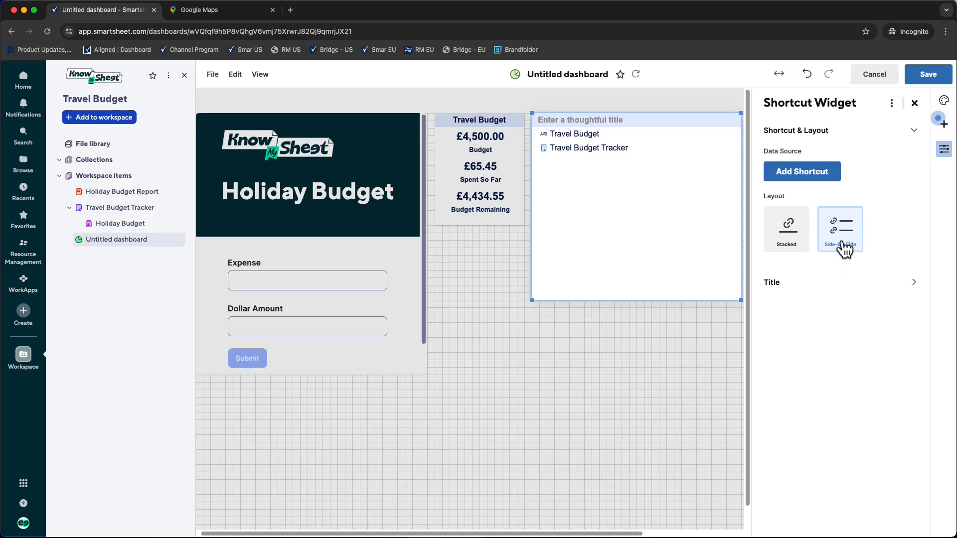
- Add a website shortcut to mousehacking.com with the display text Mouse Hacking
left_click(806, 175)
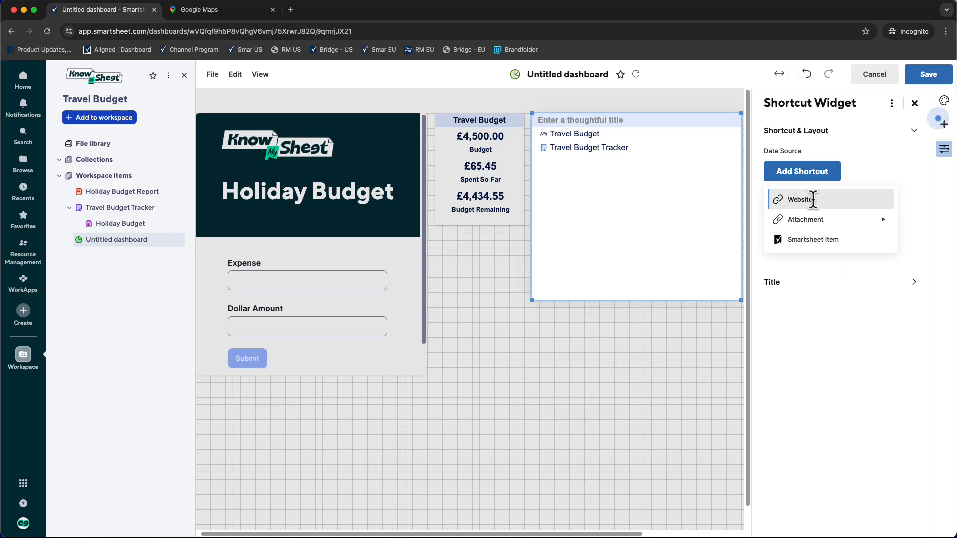
left_click(812, 198)
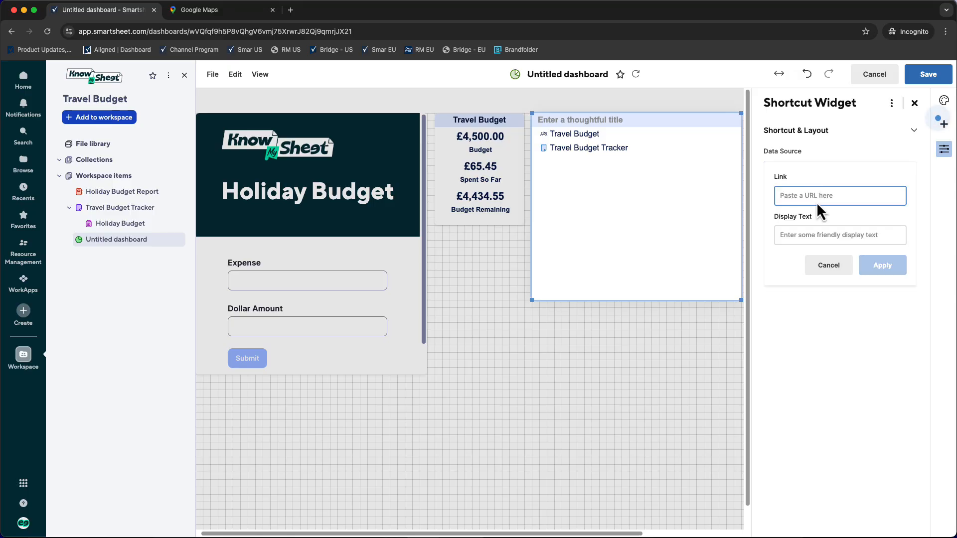
type("mousehacking.com")
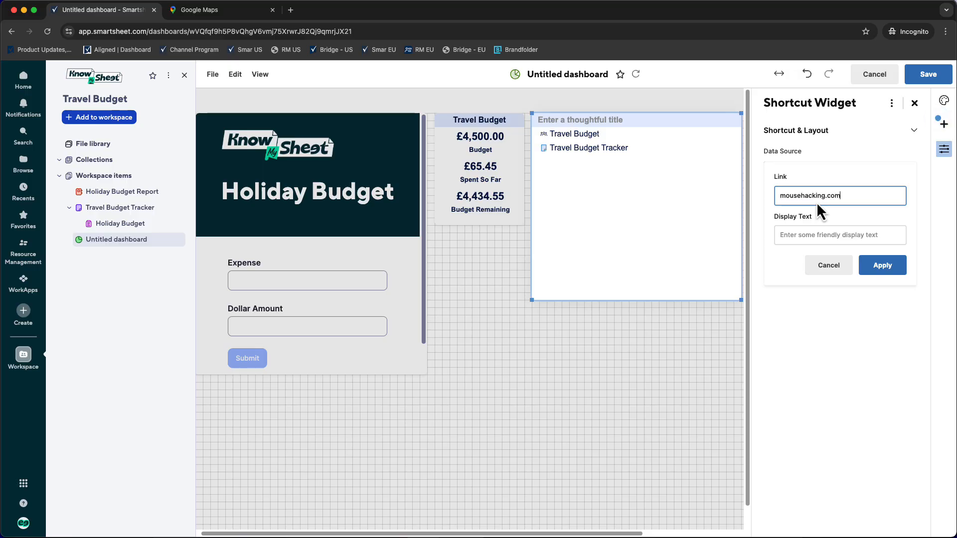
left_click(809, 238)
type("Mouse Hacking")
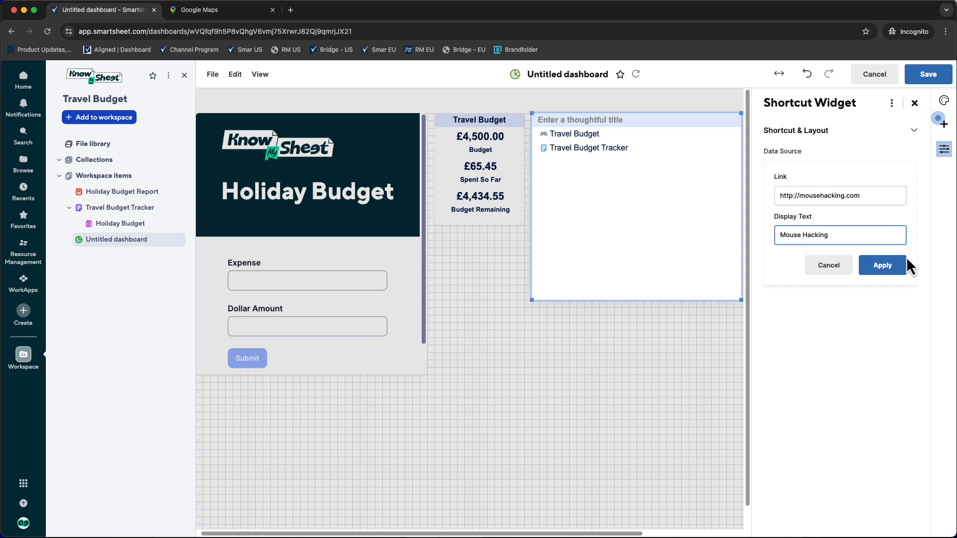
left_click(883, 267)
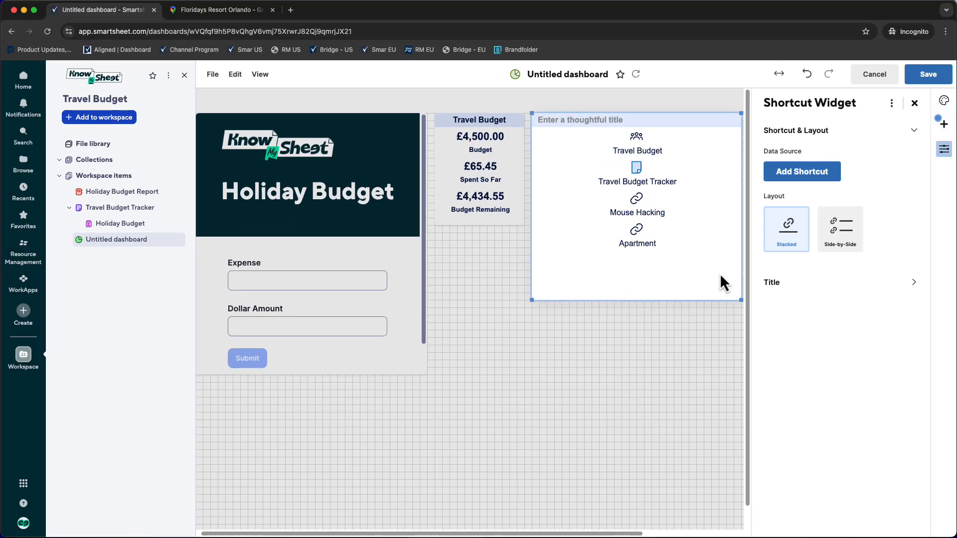
- Title the shortcut widget Links and centre the title
left_click(593, 117)
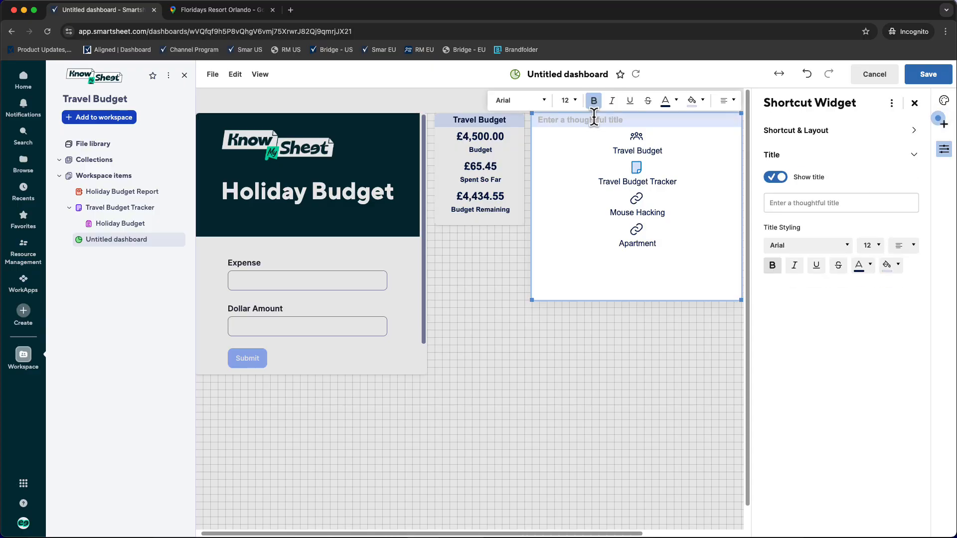
type("Links")
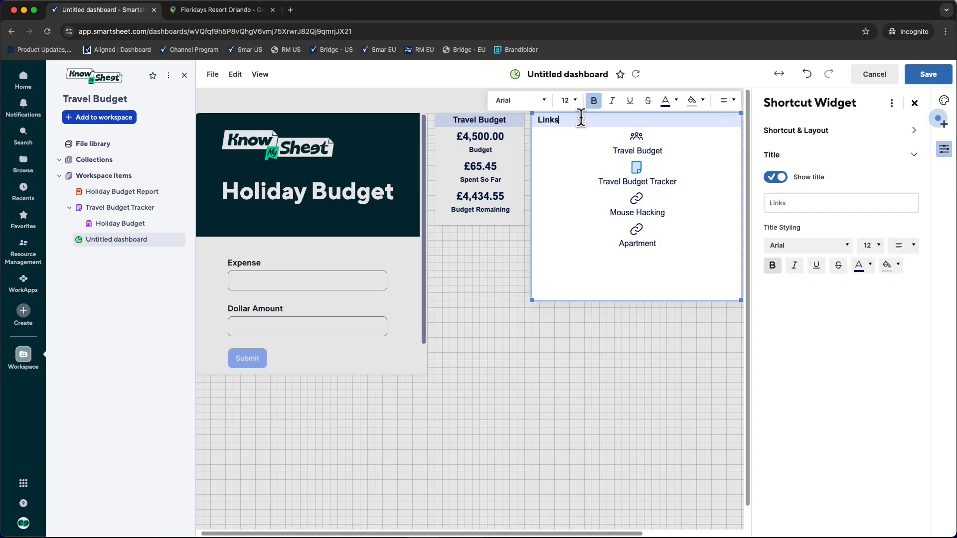
left_click(727, 101)
left_click(670, 144)
- Place the Links widget directly below the metric widget, match its width and the form widget's lower edge, and save the dashboard
left_click_drag(737, 300, 598, 277)
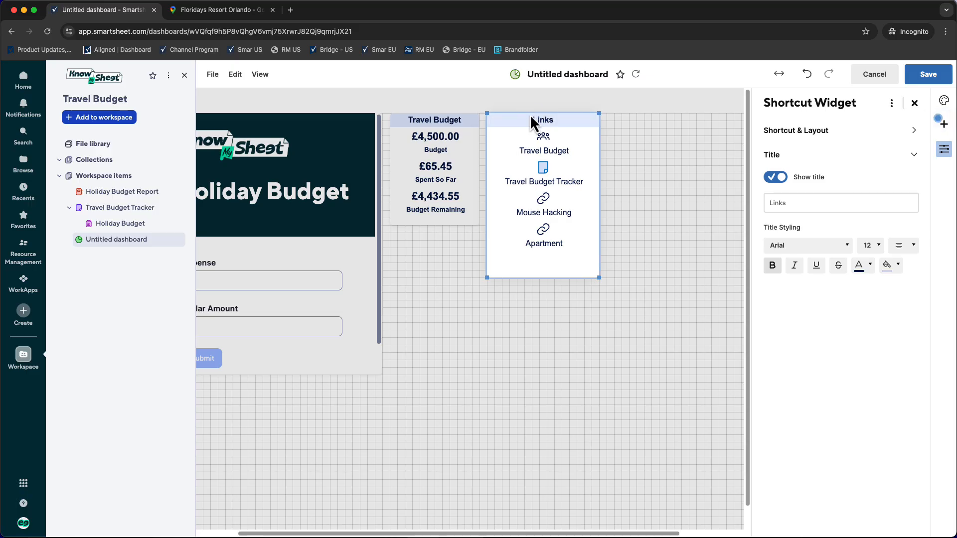
left_click_drag(529, 113, 448, 240)
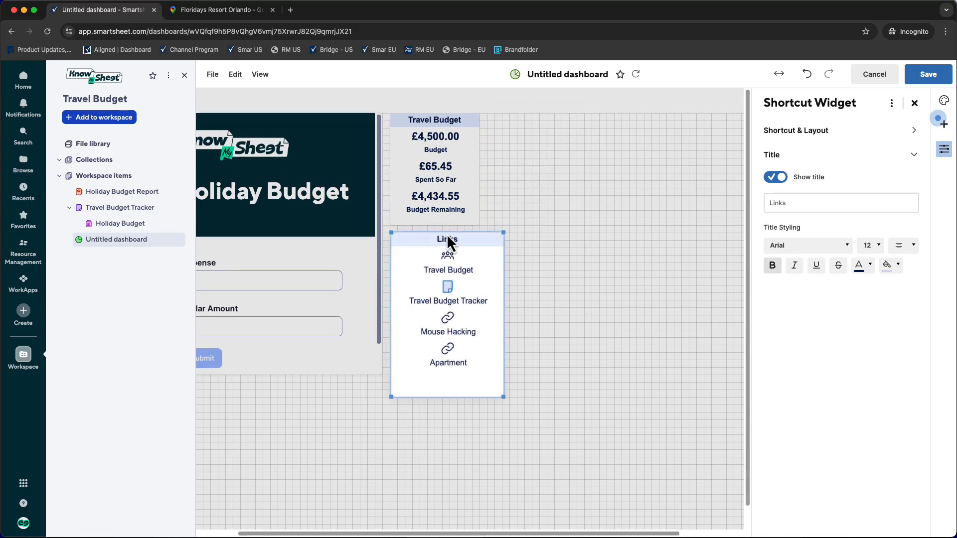
left_click_drag(503, 397, 476, 377)
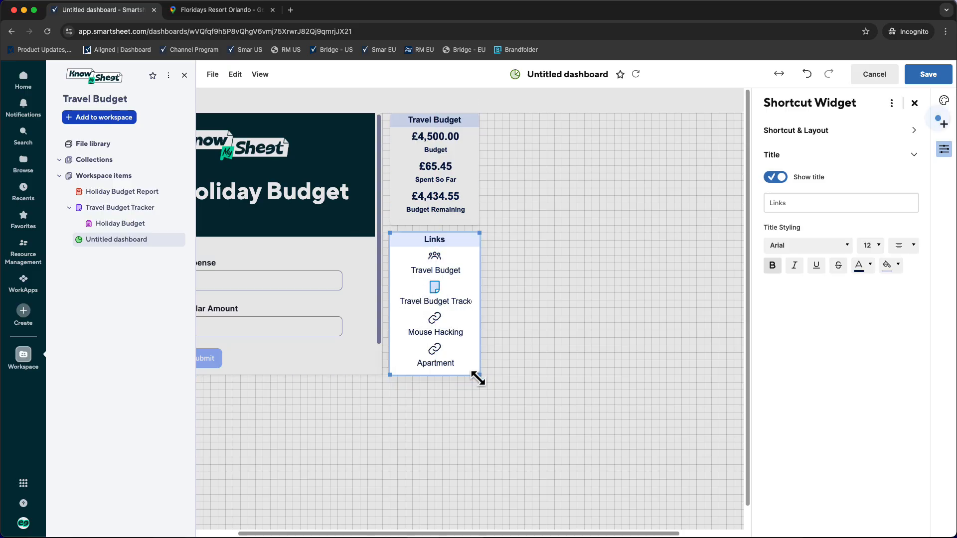
left_click(539, 331)
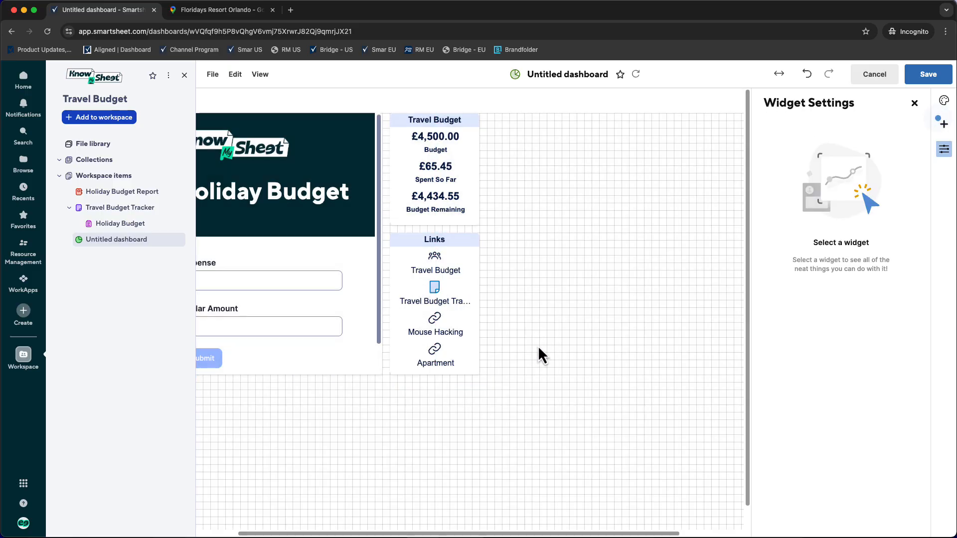
left_click(925, 80)
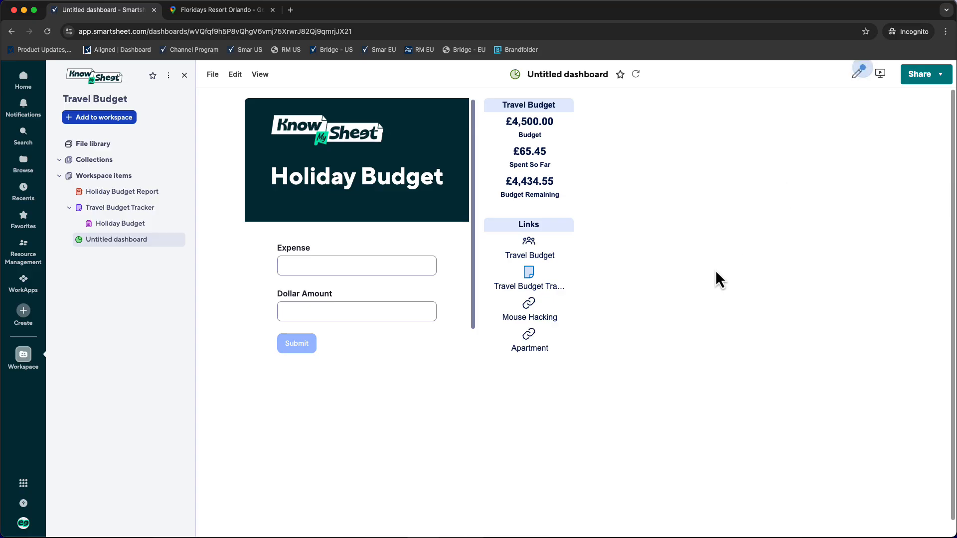
- Add a Report widget to the dashboard using the Holiday Budget Report from the Travel Budget workspace
left_click(858, 73)
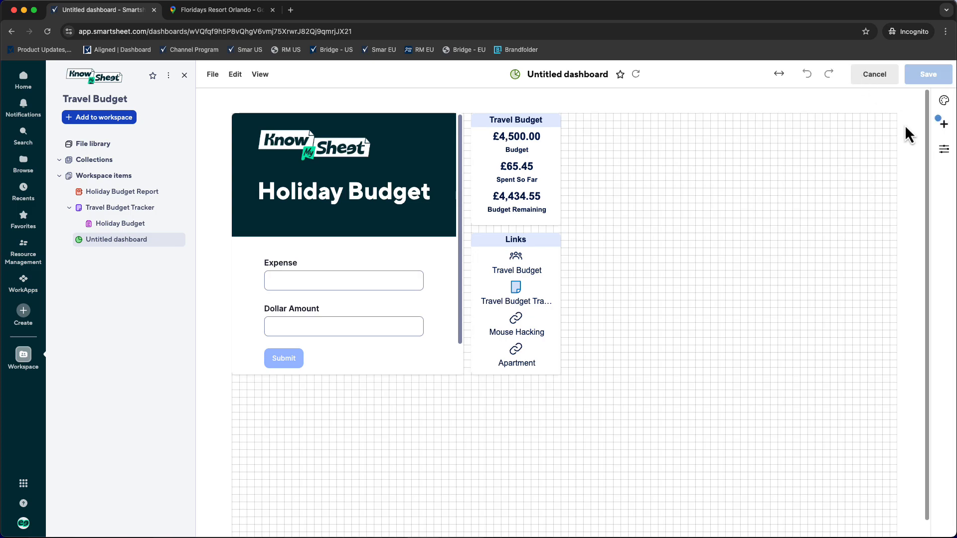
left_click(943, 123)
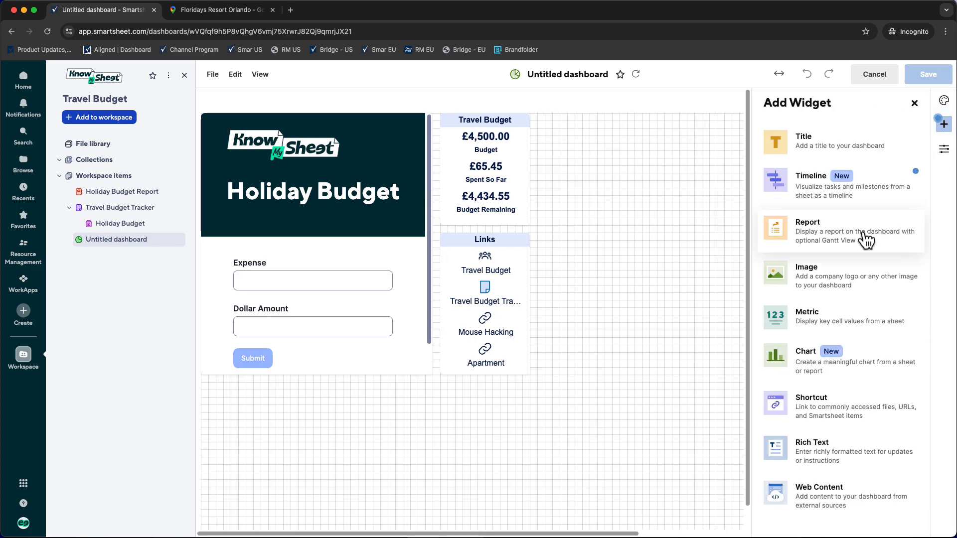
left_click(812, 235)
left_click(796, 174)
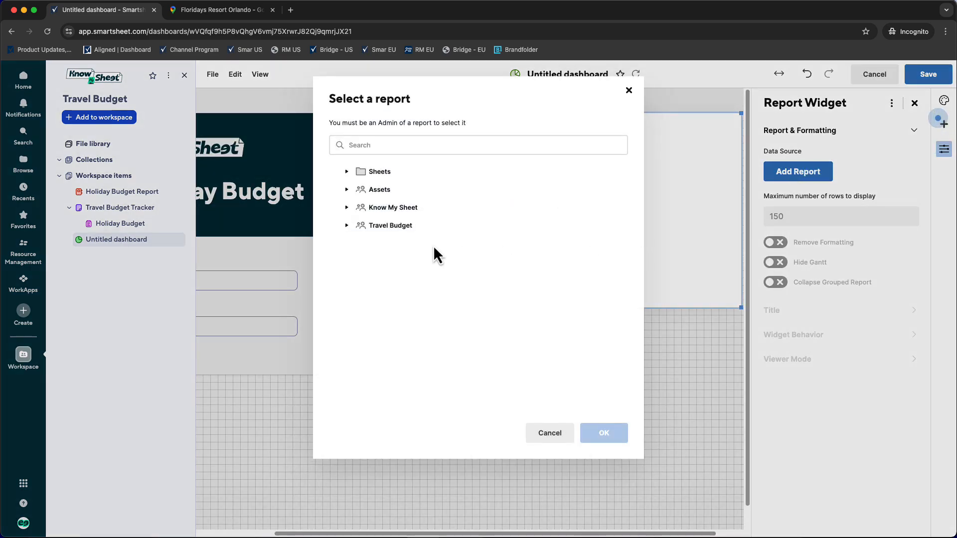
left_click(347, 225)
left_click(393, 244)
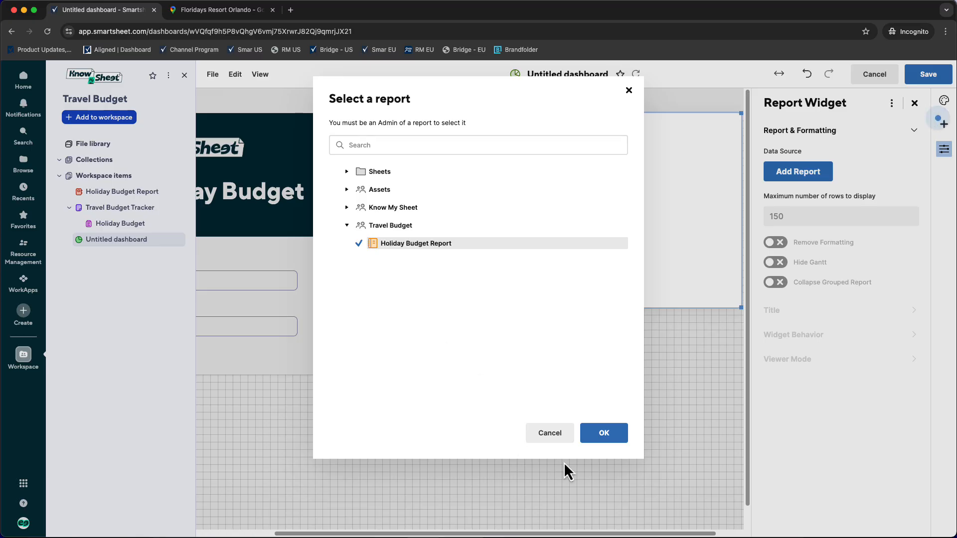
left_click(610, 436)
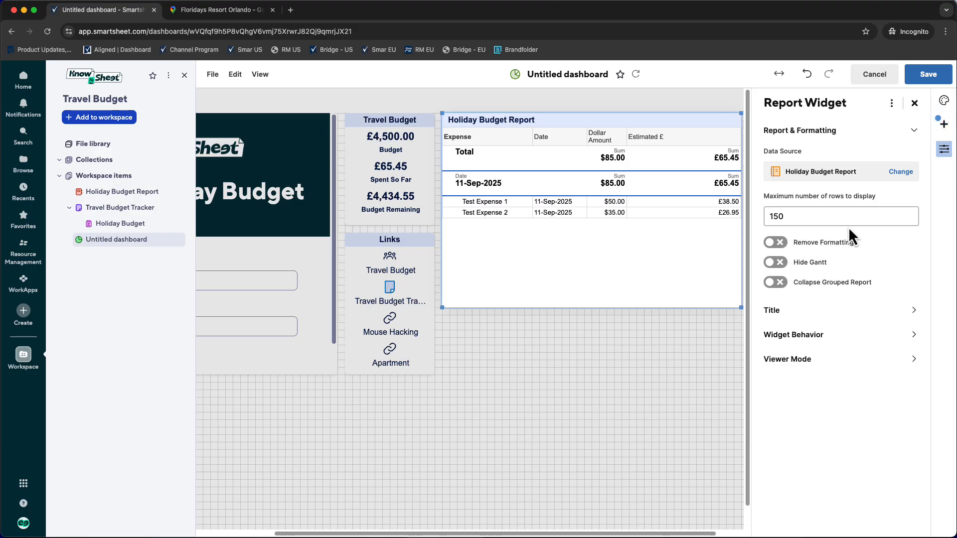
- Centre the title of the Holiday Budget Report widget
left_click(796, 310)
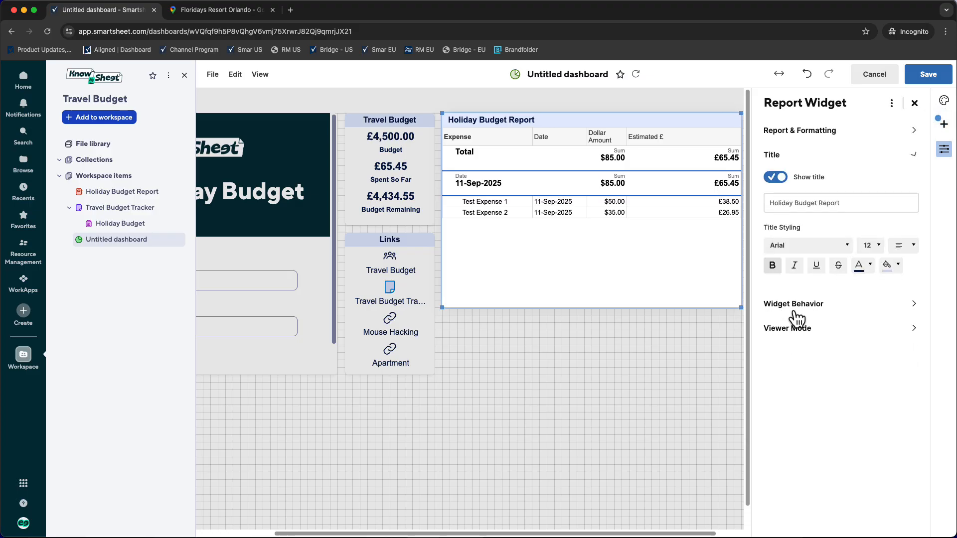
left_click(901, 258)
left_click(901, 283)
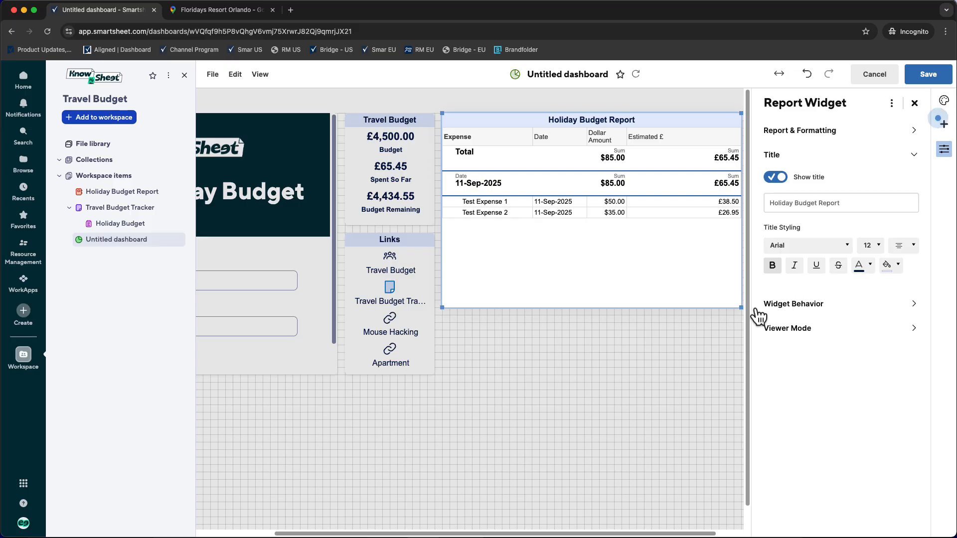
- Narrow the report widget, align it with the grid's right-hand edge, and extend it down to the form widget's lower edge
left_click_drag(741, 307, 640, 315)
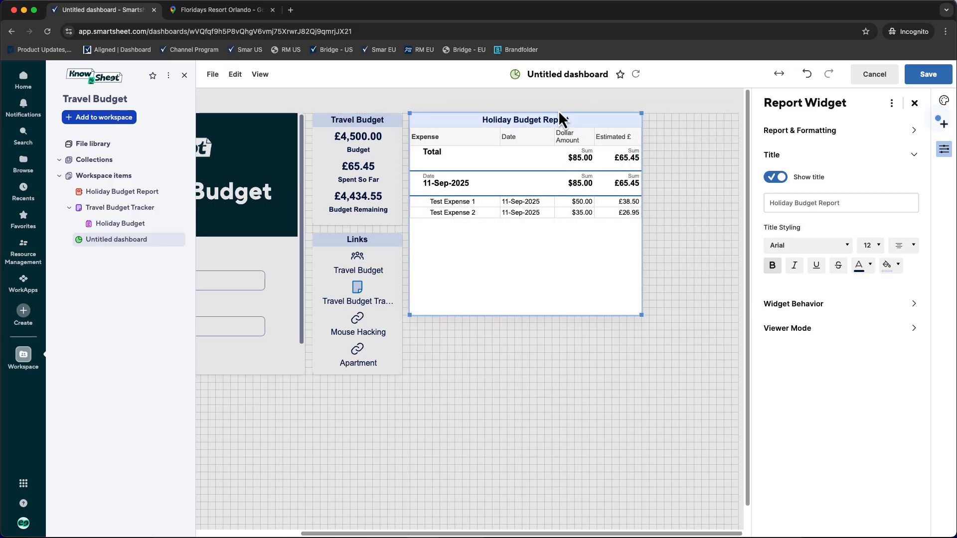
left_click_drag(463, 111, 560, 112)
left_click_drag(503, 312, 496, 370)
- Move the Travel Budget metric and Links widgets together to sit just beside the report widget, leaving room for a wider column
left_click(350, 171)
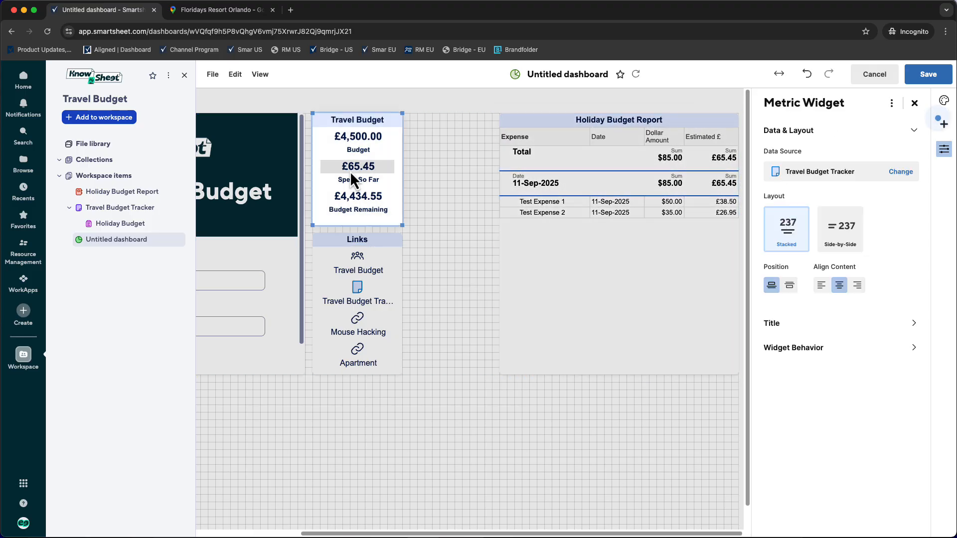
left_click(362, 268, "shift")
left_click_drag(356, 130, 573, 126)
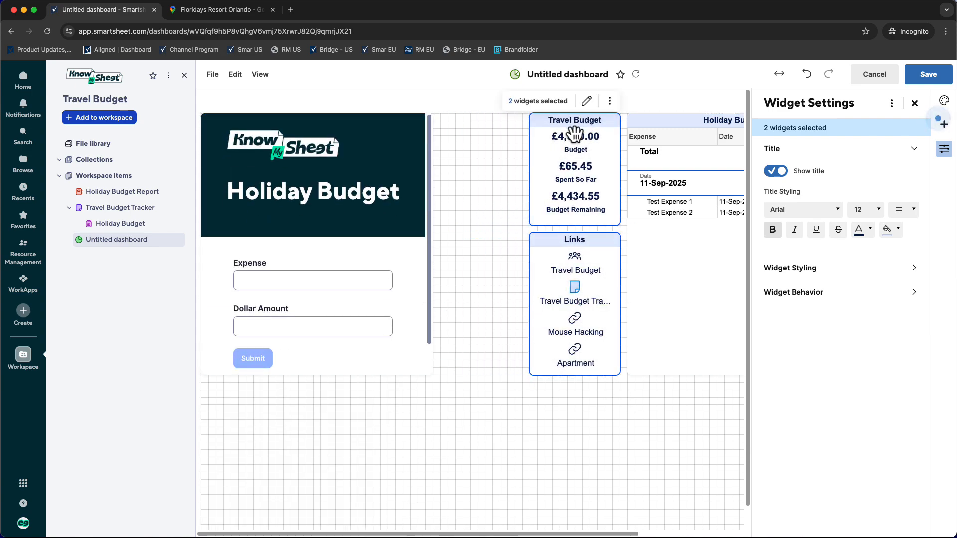
left_click_drag(568, 125, 555, 128)
left_click(597, 444)
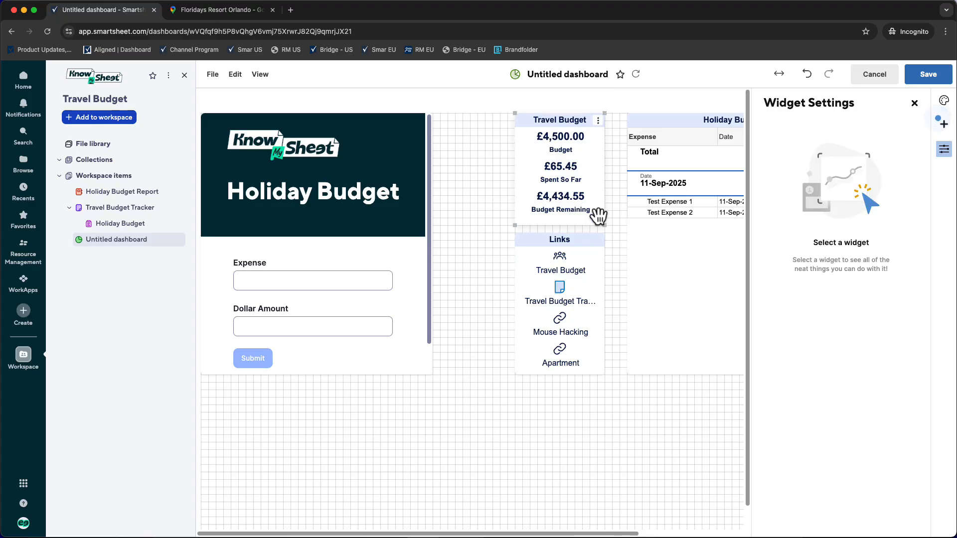
- Widen the metric and Links widgets equally towards the report, and widen the form widget to fill the gap beside them
left_click_drag(603, 222, 612, 223)
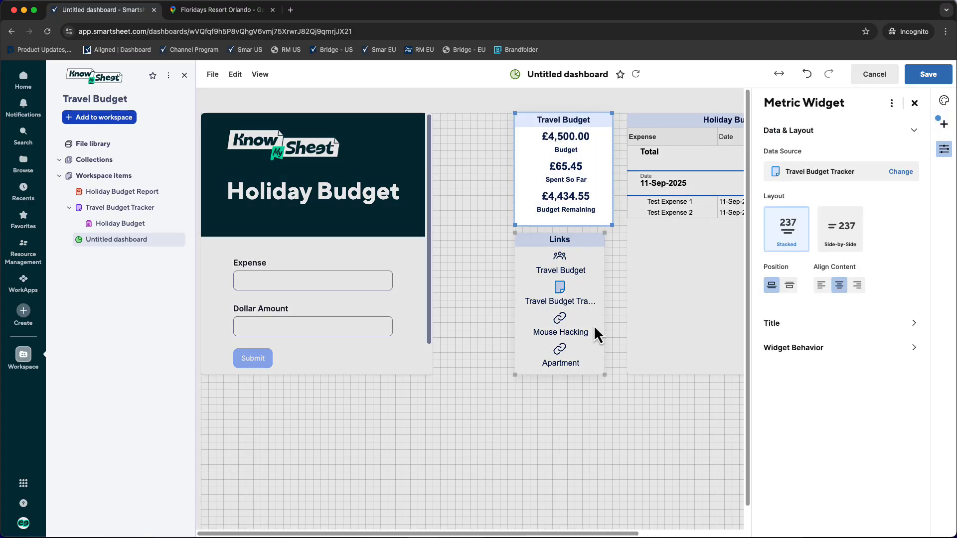
left_click_drag(600, 377, 612, 374)
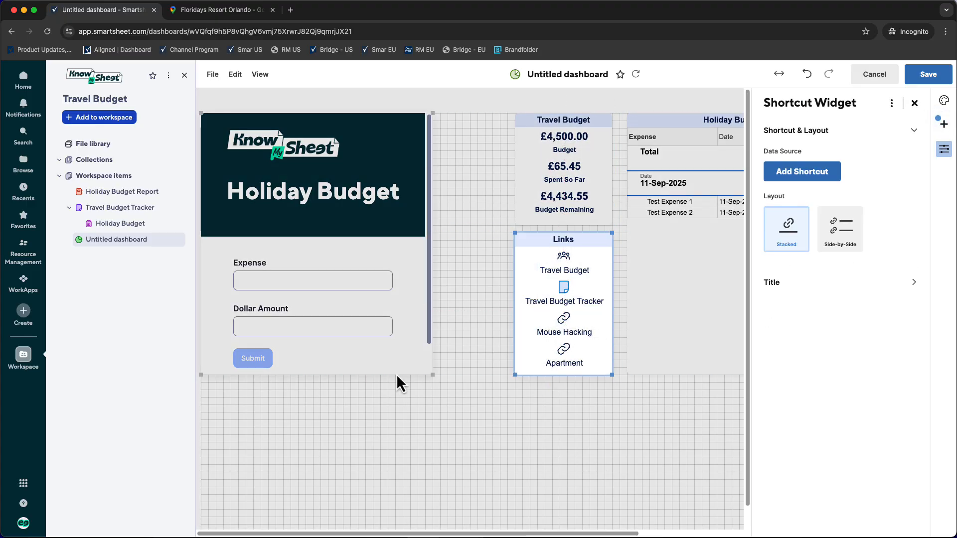
left_click_drag(430, 374, 504, 373)
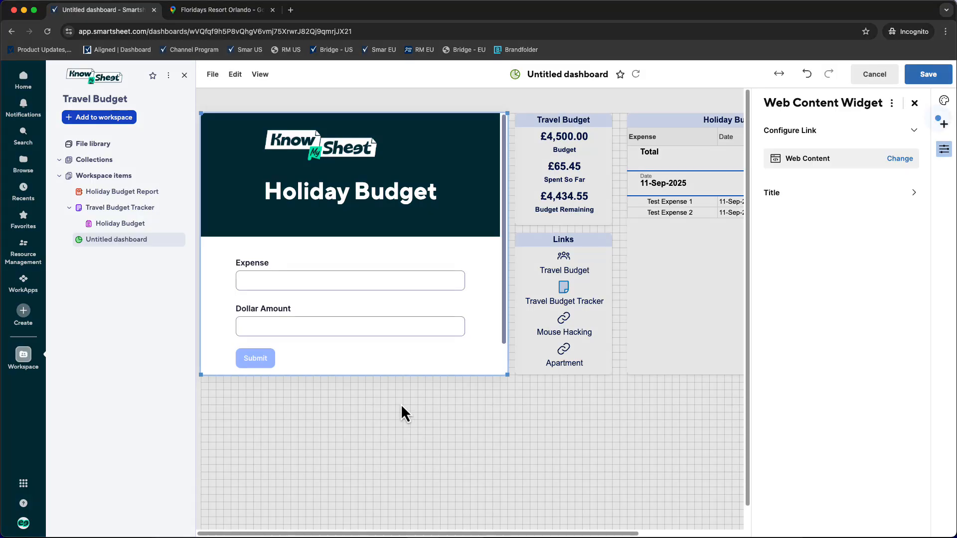
- Add a Web Content widget below the form, then switch to Google Maps and copy the embed HTML for Walt Disney World Resort
left_click(944, 125)
left_click(807, 495)
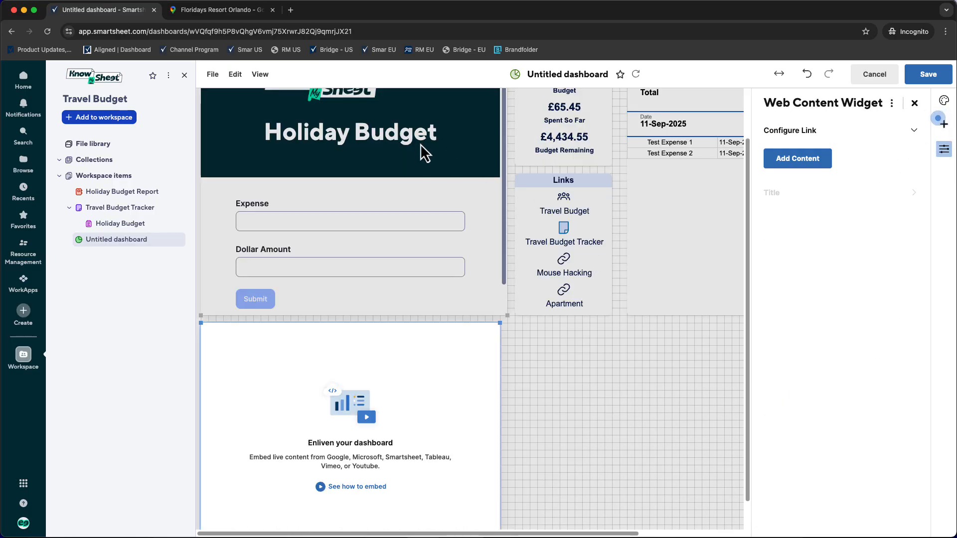
left_click(234, 11)
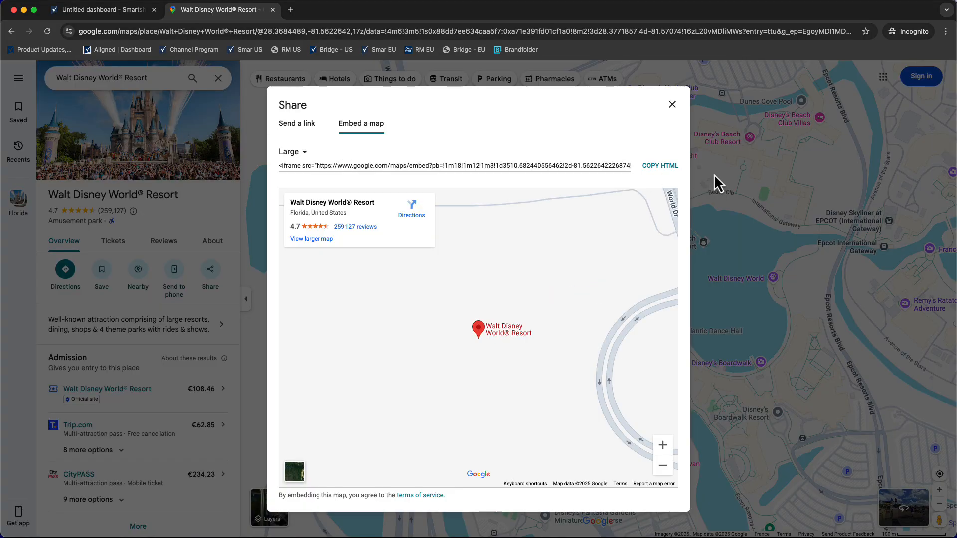
left_click(661, 167)
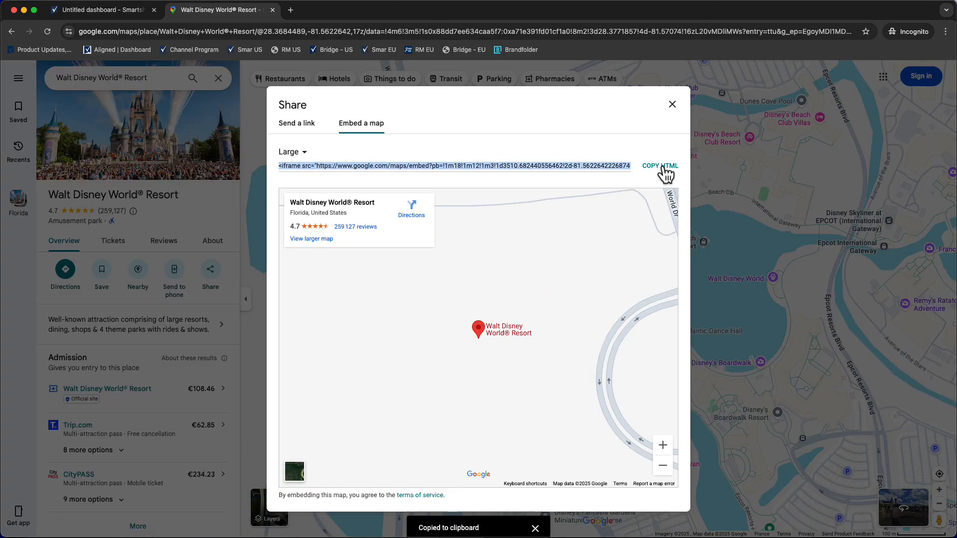
- Return to the Smartsheet dashboard and embed the copied map code in the Web Content widget
left_click(92, 10)
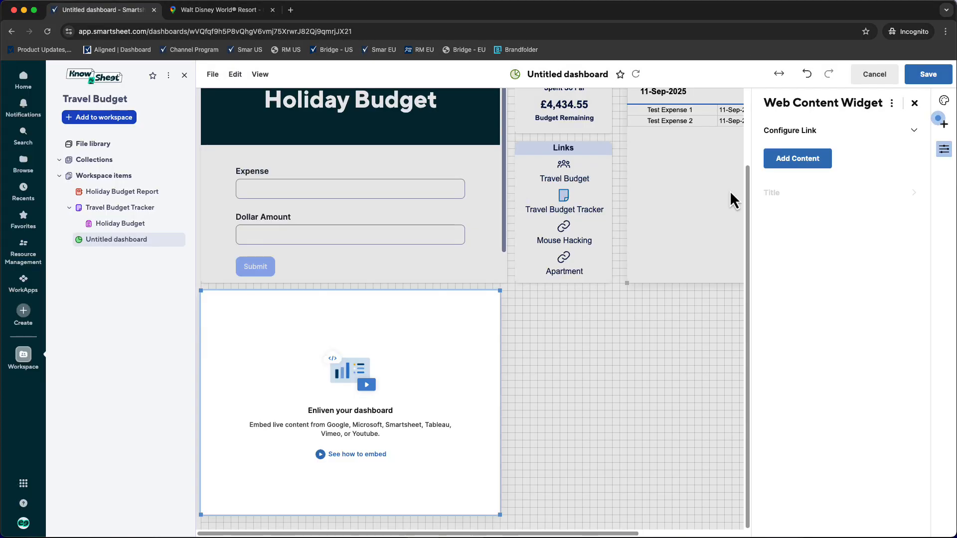
left_click(794, 169)
right_click(803, 186)
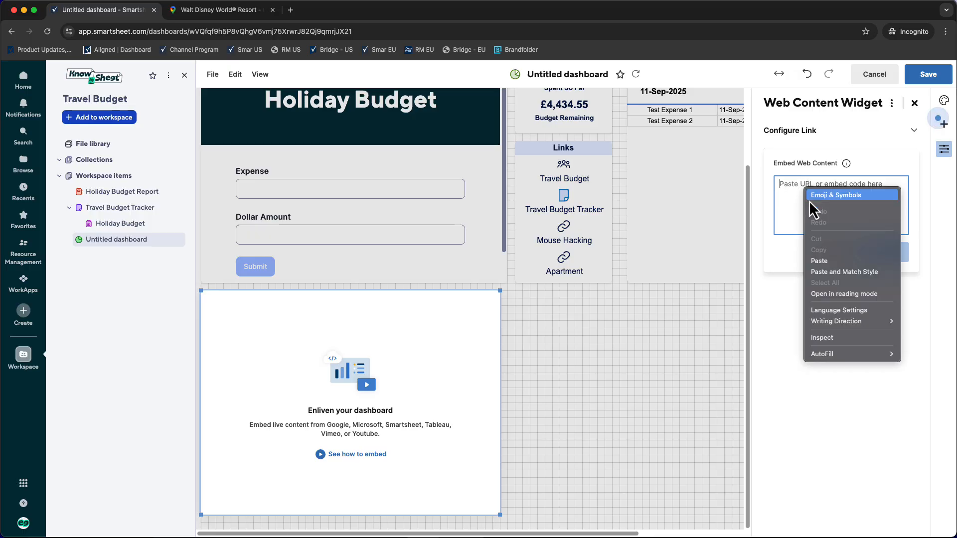
left_click(818, 260)
left_click(884, 312)
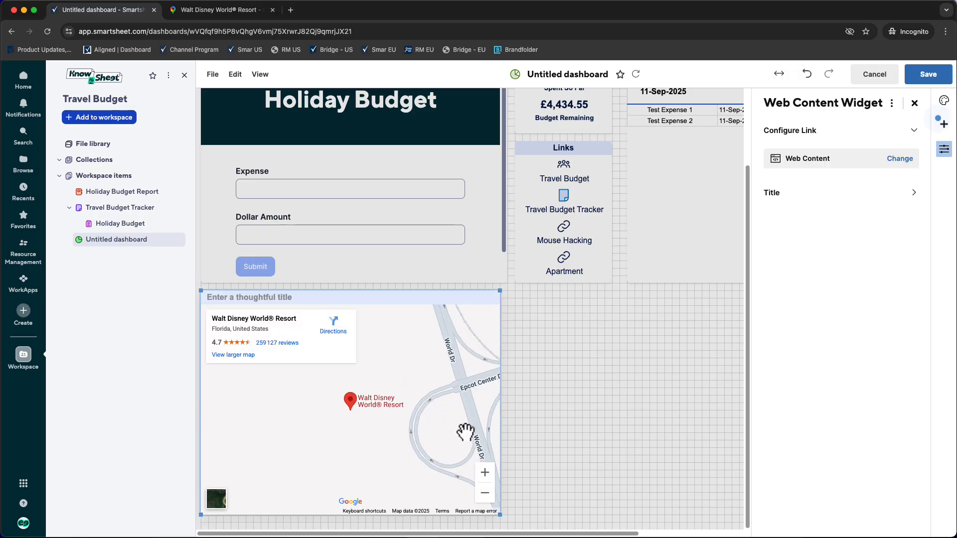
- Hide the map widget's title and close its settings
left_click(921, 194)
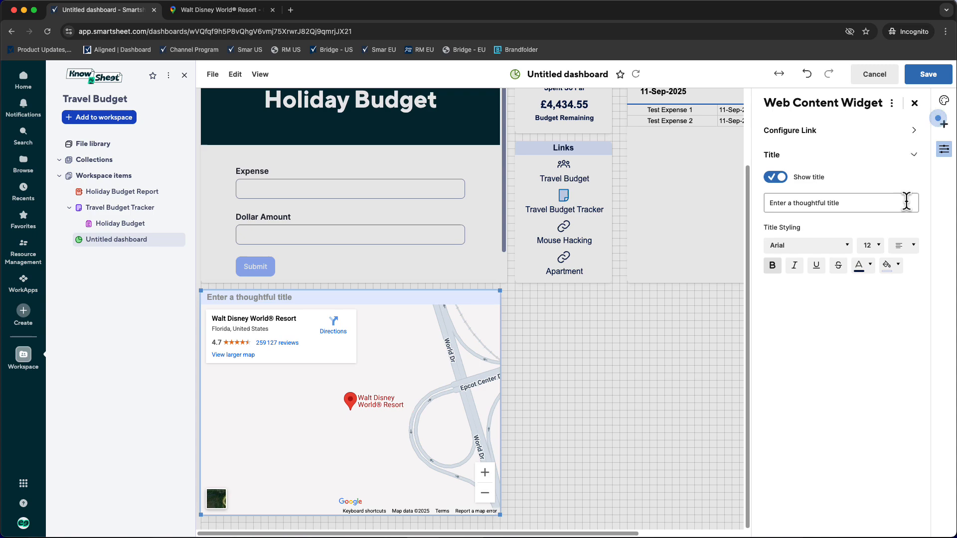
left_click(775, 178)
left_click(914, 103)
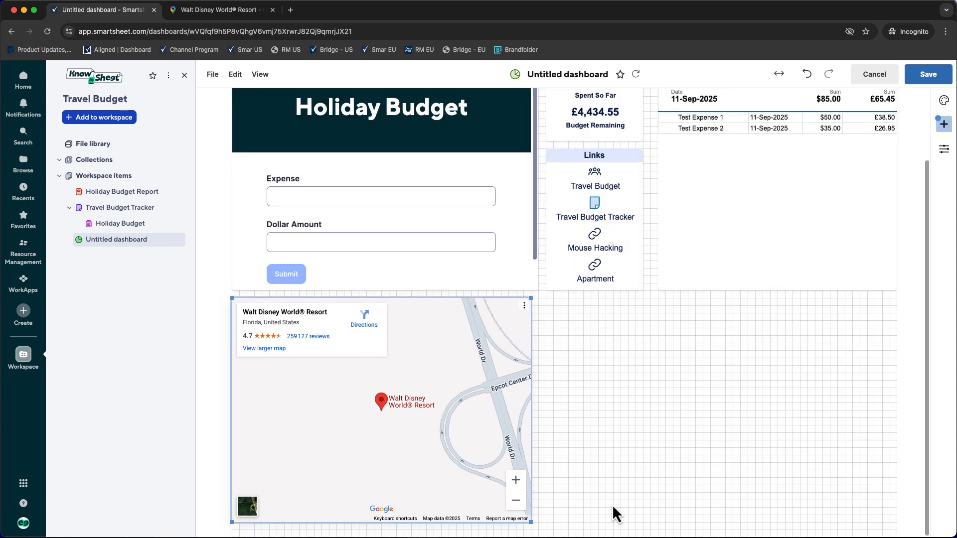
- Enlarge the map widget to span the full width of the dashboard grid and save the dashboard
left_click_drag(532, 521, 898, 531)
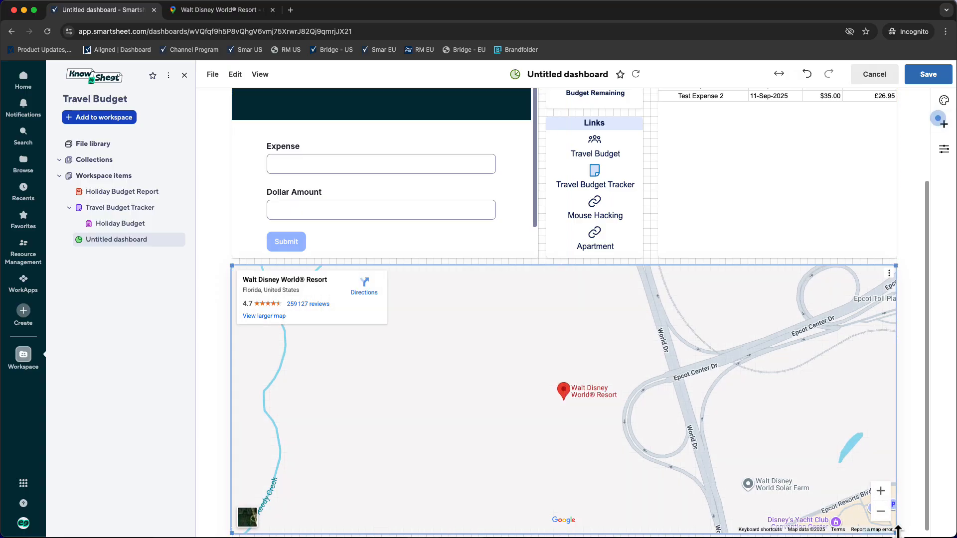
scroll(723, 467, "down", 1)
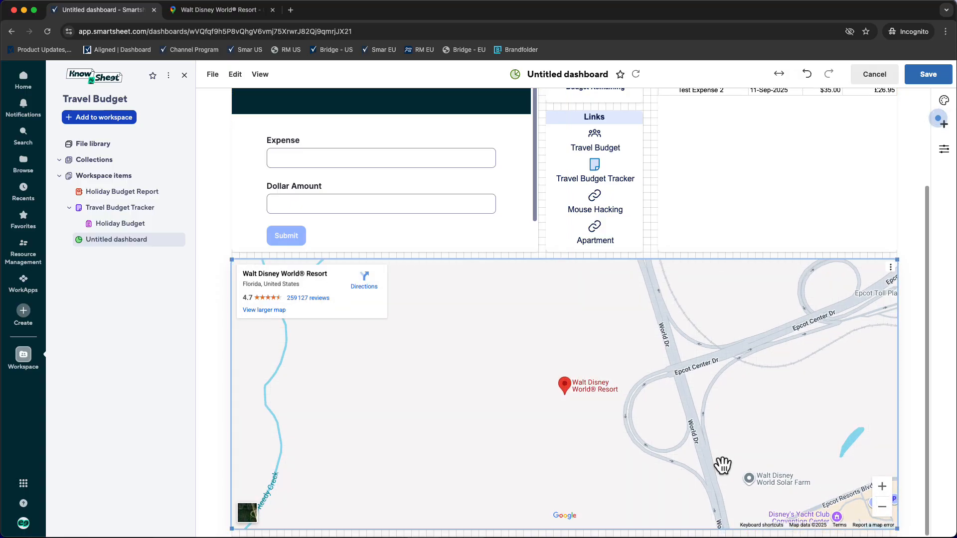
left_click(931, 76)
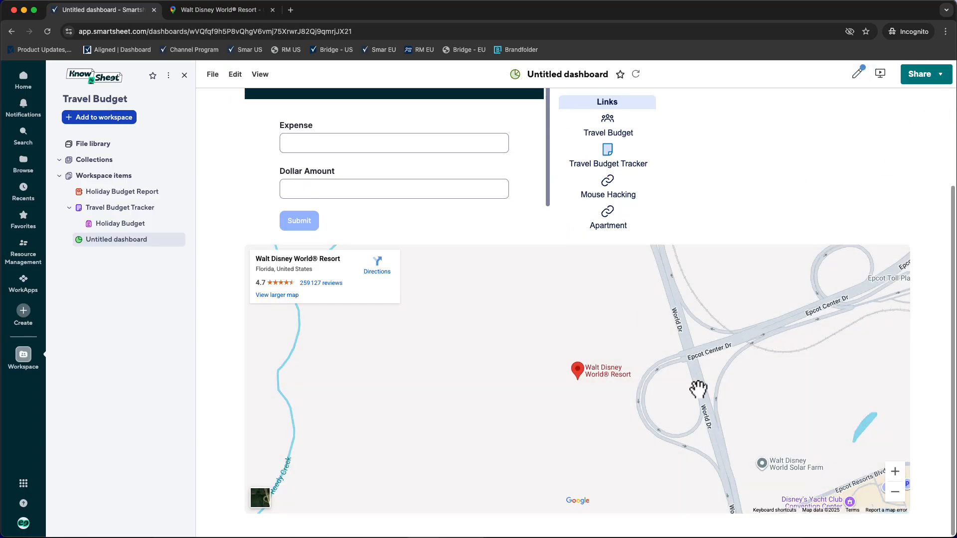
- Test the embedded map by panning from Walt Disney World Resort across the Epcot area
left_click_drag(696, 391, 448, 374)
key("Right")
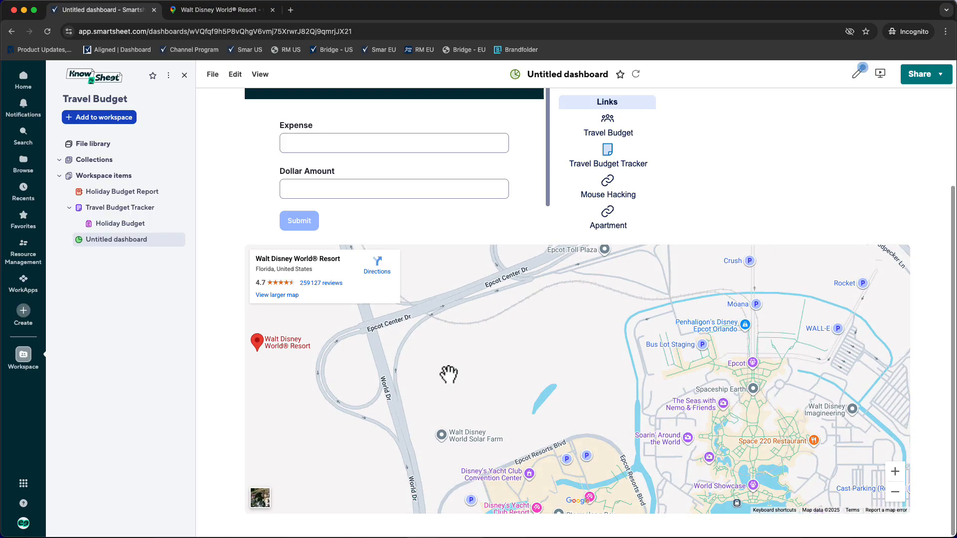
key("Down")
key("Down")
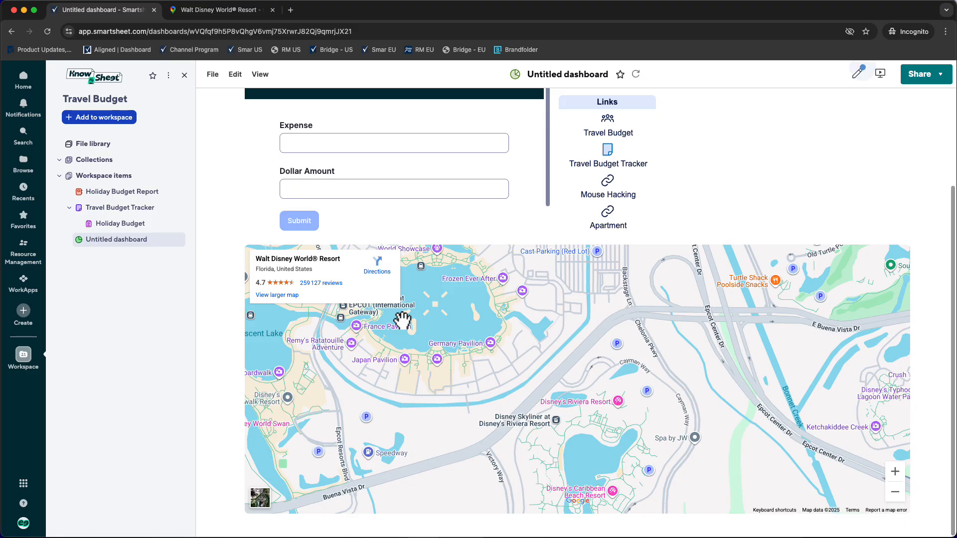
- Rename the dashboard as Holiday Dashboard
left_click(552, 76)
double_click(551, 76)
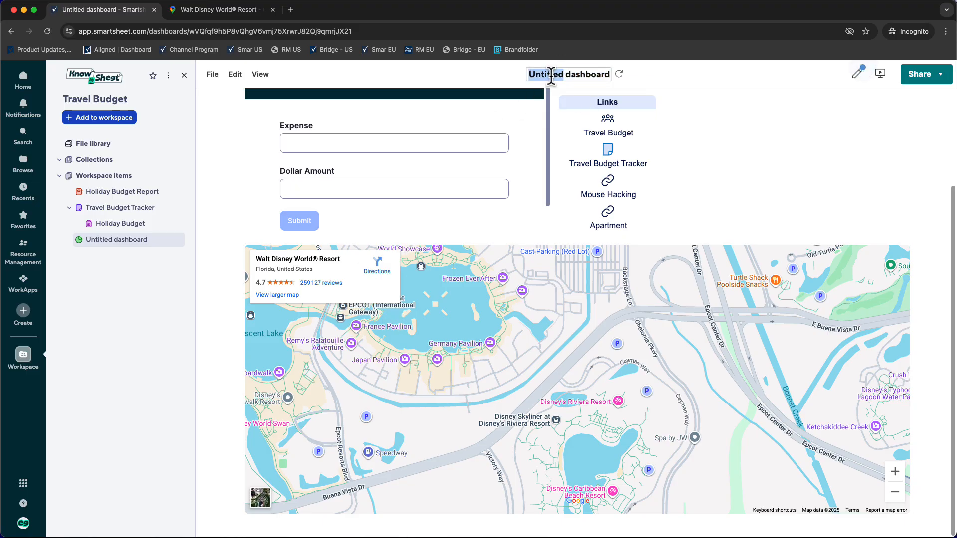
type("Holiday")
key("BackSpace")
key("BackSpace")
key("BackSpace")
key("BackSpace")
key("BackSpace")
key("BackSpace")
key("BackSpace")
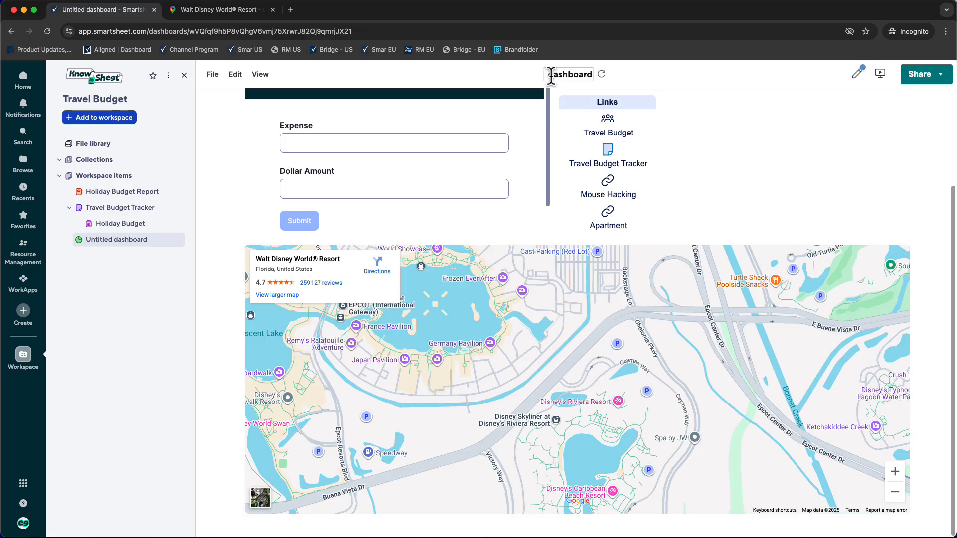
type("Holiday")
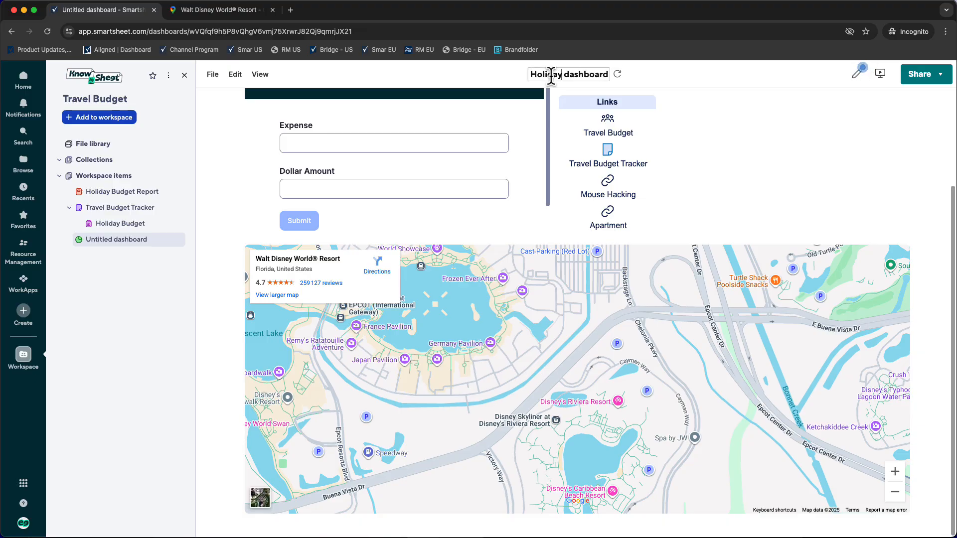
key("Delete")
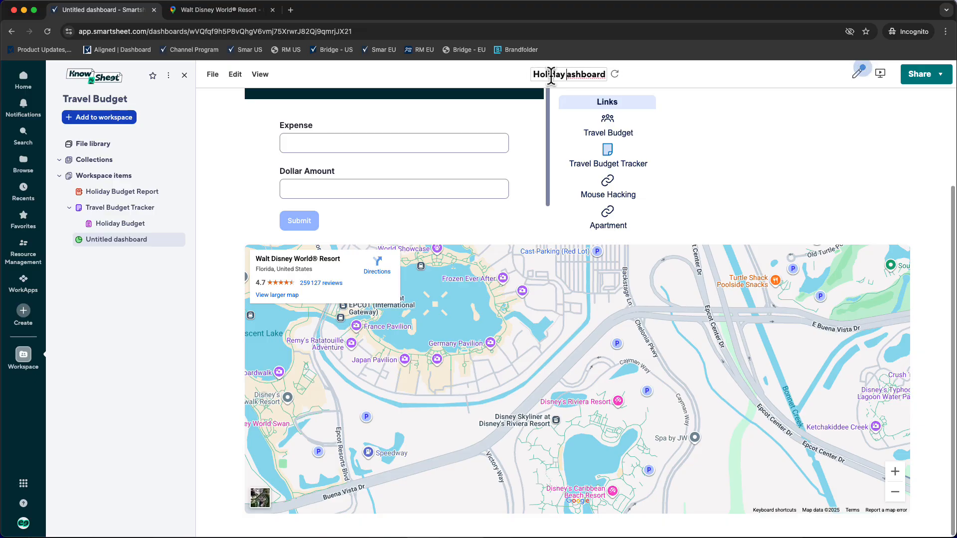
type("D")
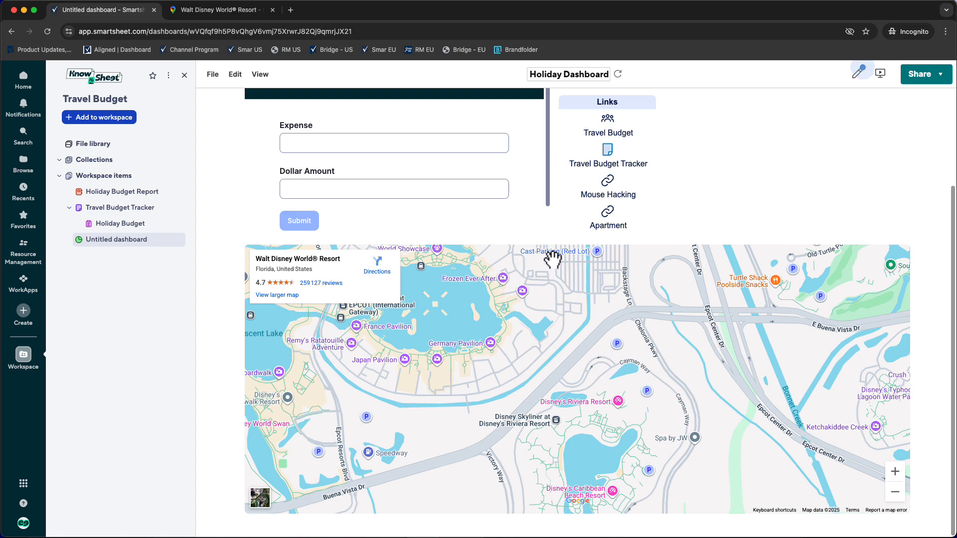
left_click(741, 173)
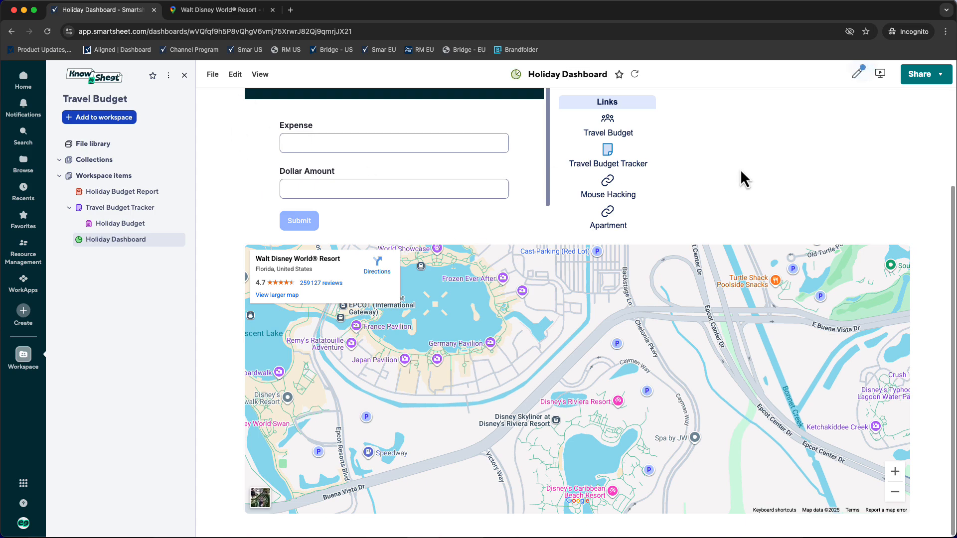
- Copy the Holiday Dashboard's web address to the clipboard
left_click(206, 34)
key("ctrl+c")
right_click(260, 32)
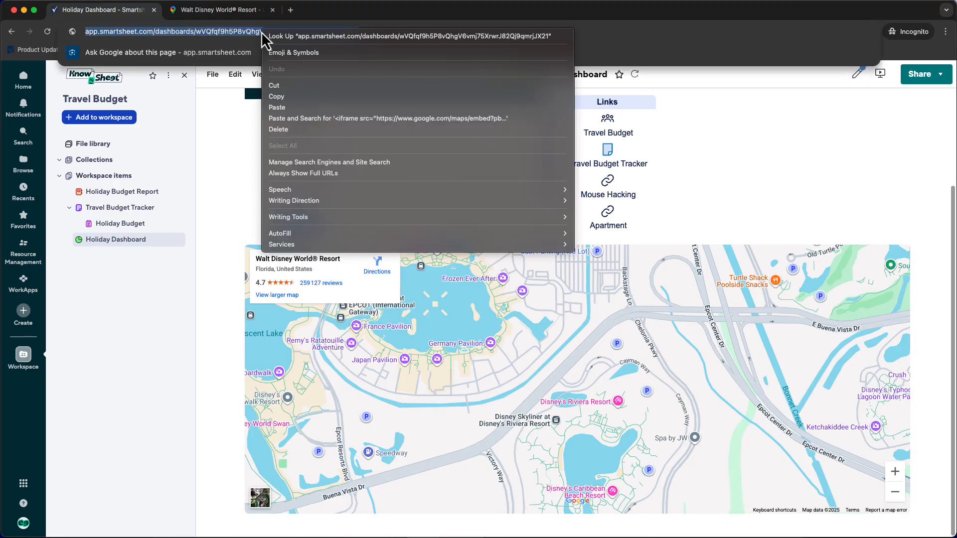
left_click(283, 101)
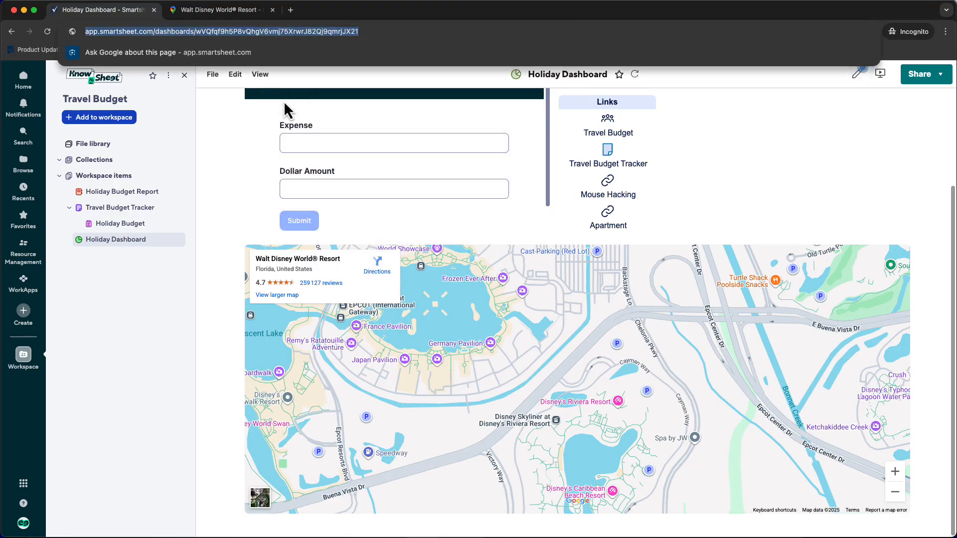
- Set the Holiday Budget form to send the user to the copied Holiday Dashboard link after submission, and save the form
left_click(283, 101)
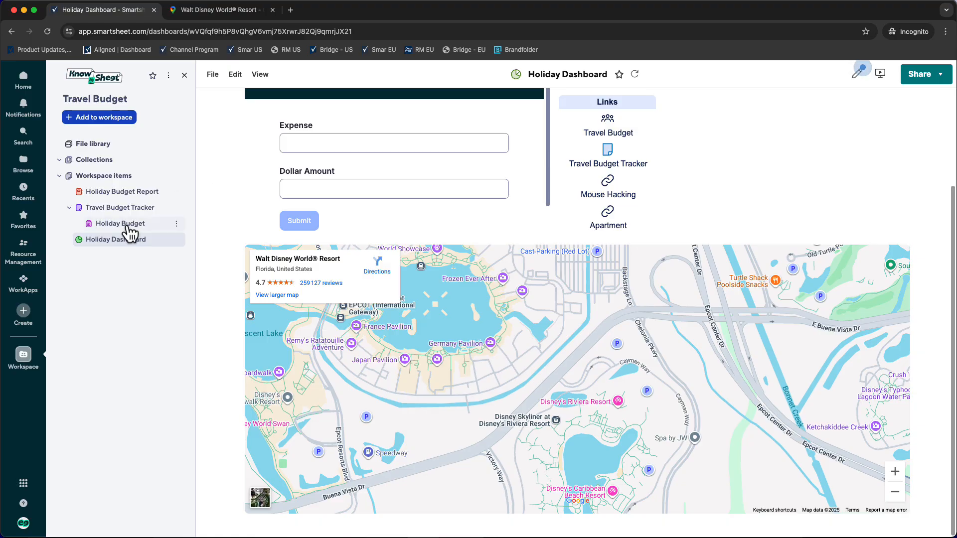
left_click(177, 224)
left_click(201, 265)
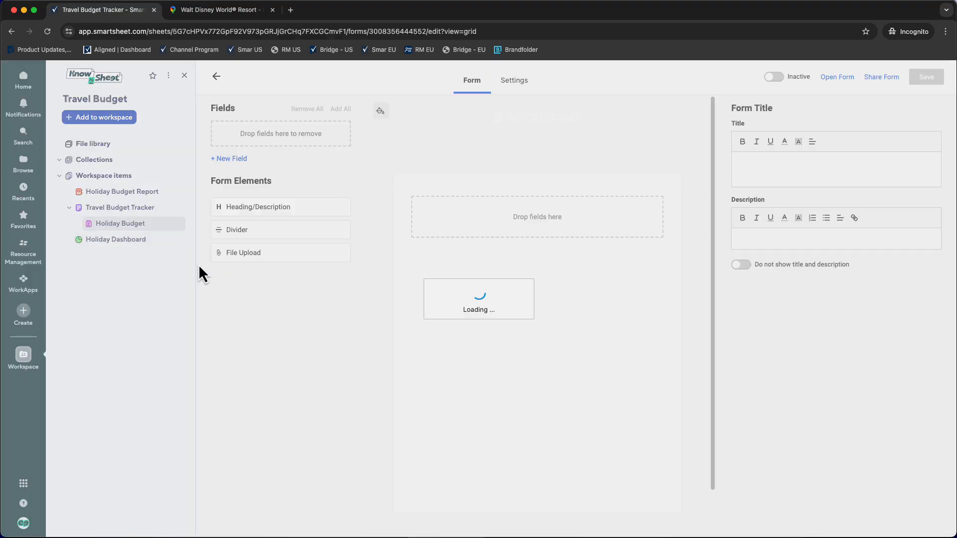
left_click(554, 89)
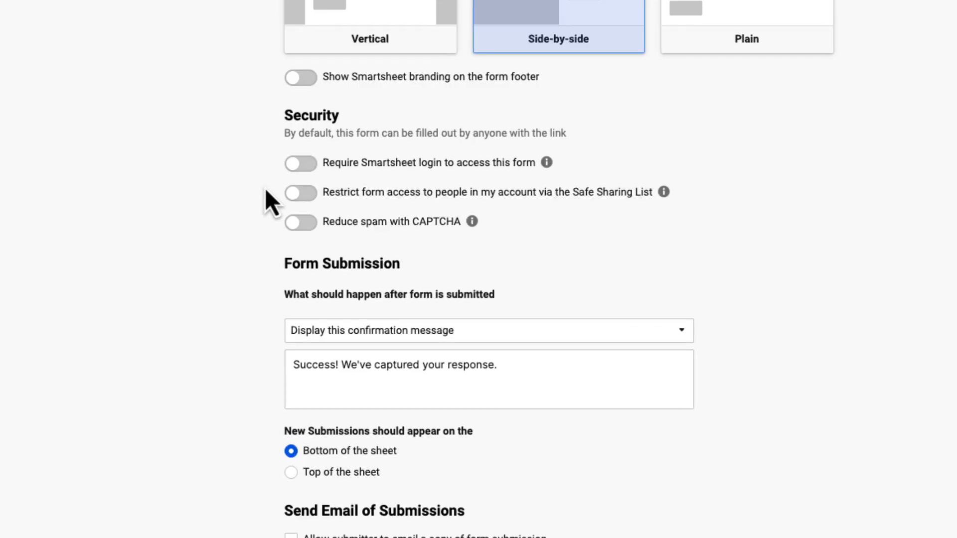
left_click(426, 329)
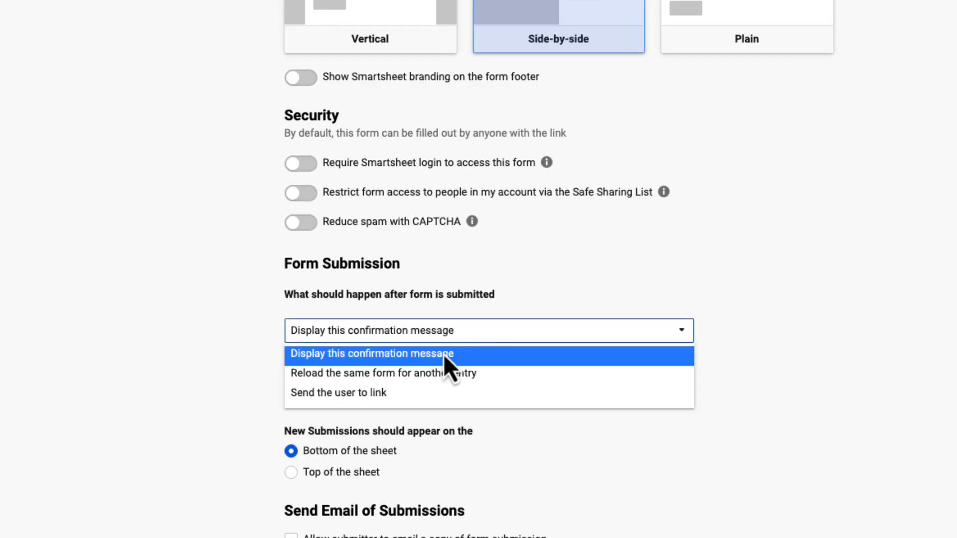
left_click(348, 393)
left_click_drag(361, 368, 239, 359)
key("ctrl+v")
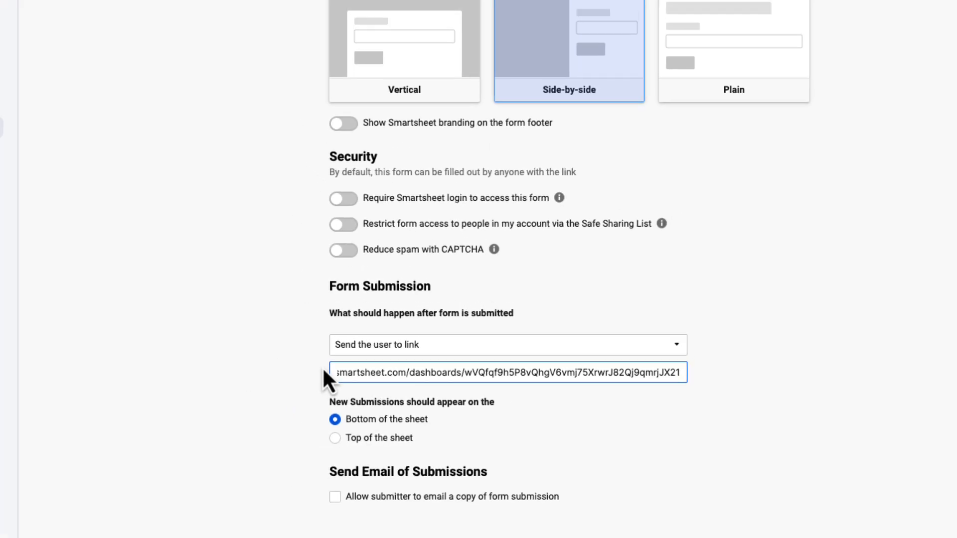
left_click(926, 77)
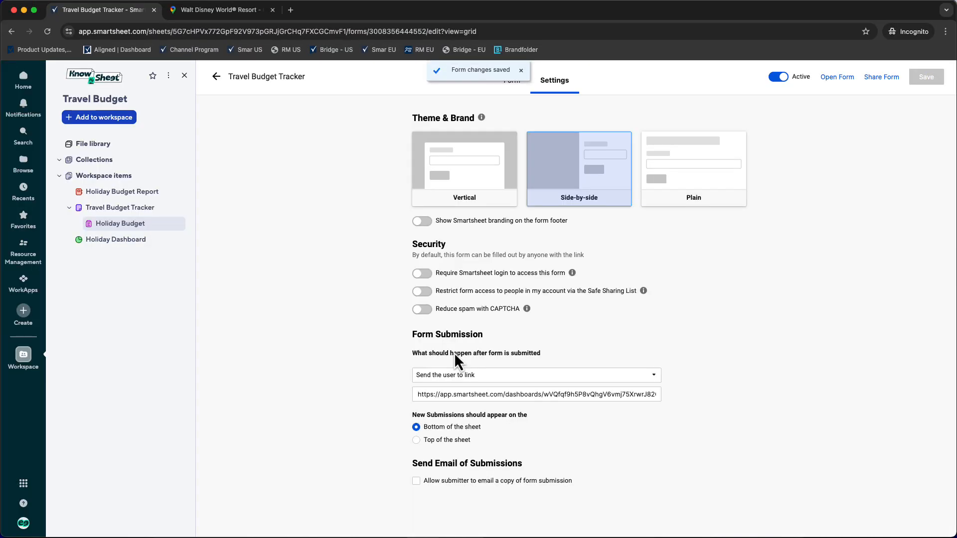
- Open the live Holiday Budget form and submit a Churro expense with a dollar amount of 10
left_click(105, 223)
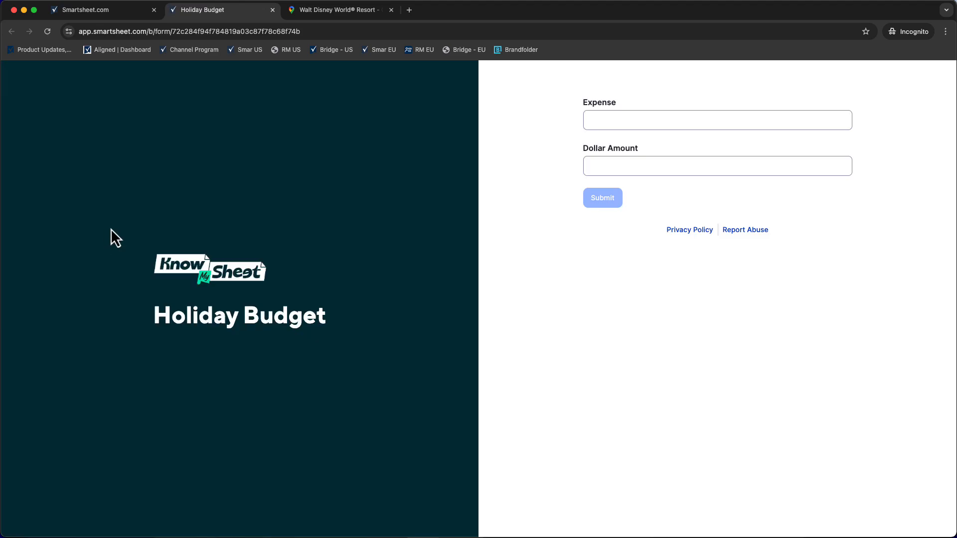
left_click(610, 121)
type("Ch")
type("urro")
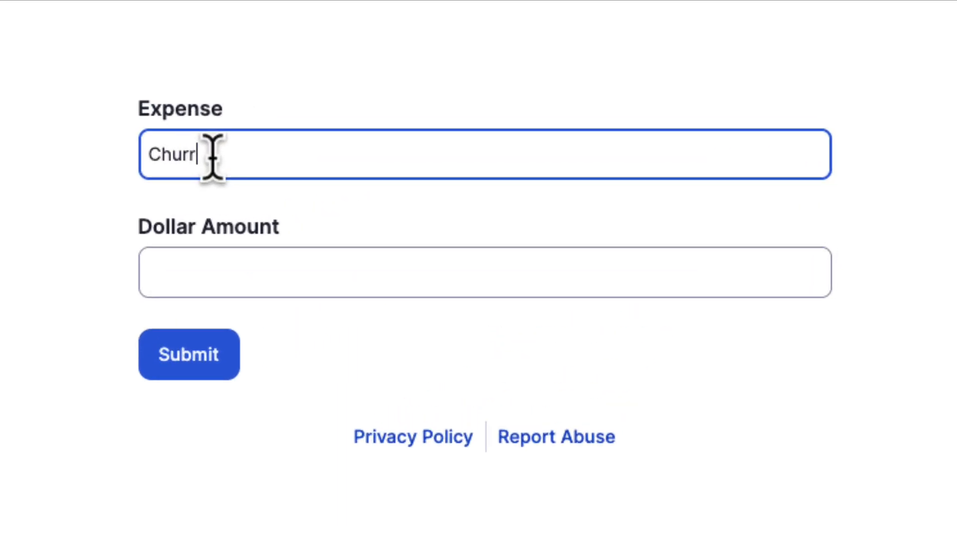
left_click(221, 274)
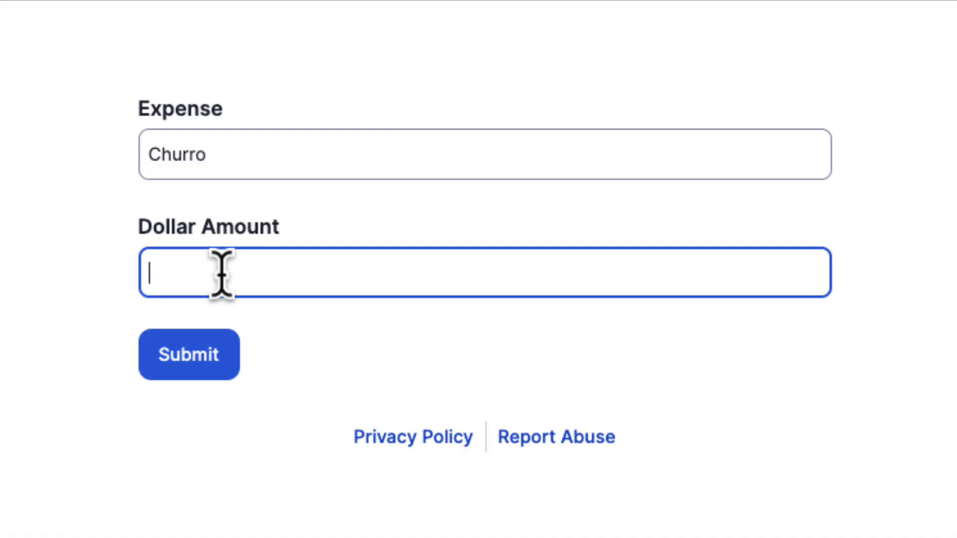
type("100000")
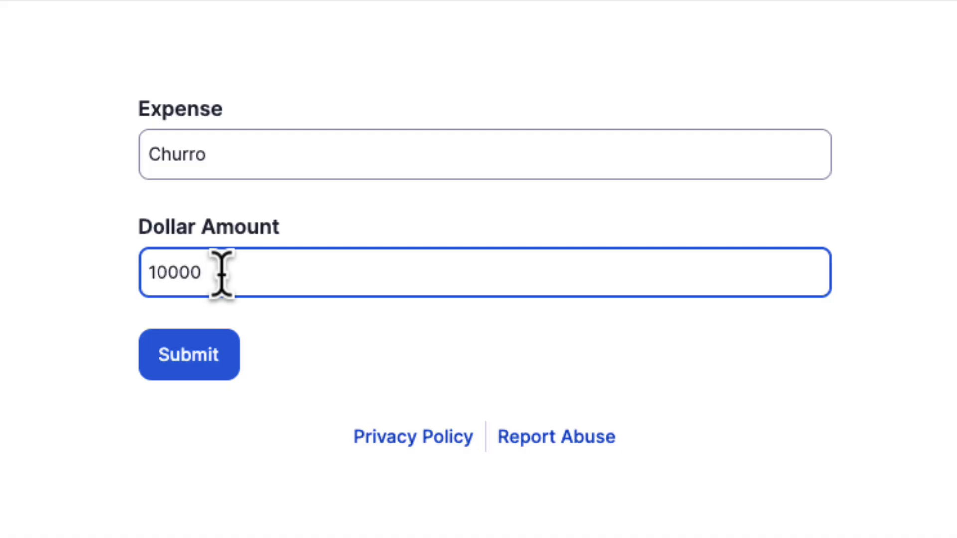
left_click(205, 360)
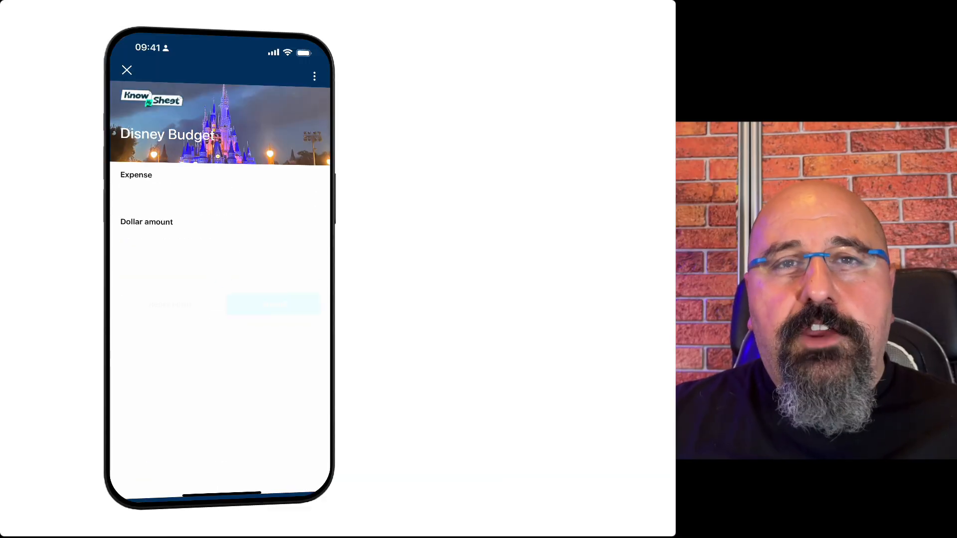
- Submit a Churro expense with a dollar amount of 10 through the Disney Budget form in the mobile app
left_click(220, 195)
type("Churro")
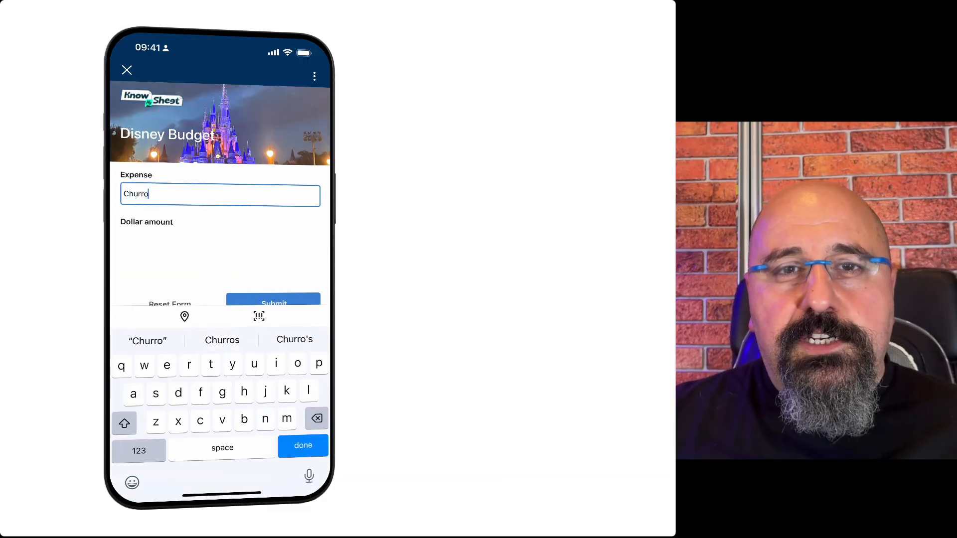
left_click(220, 241)
left_click(139, 451)
type("10")
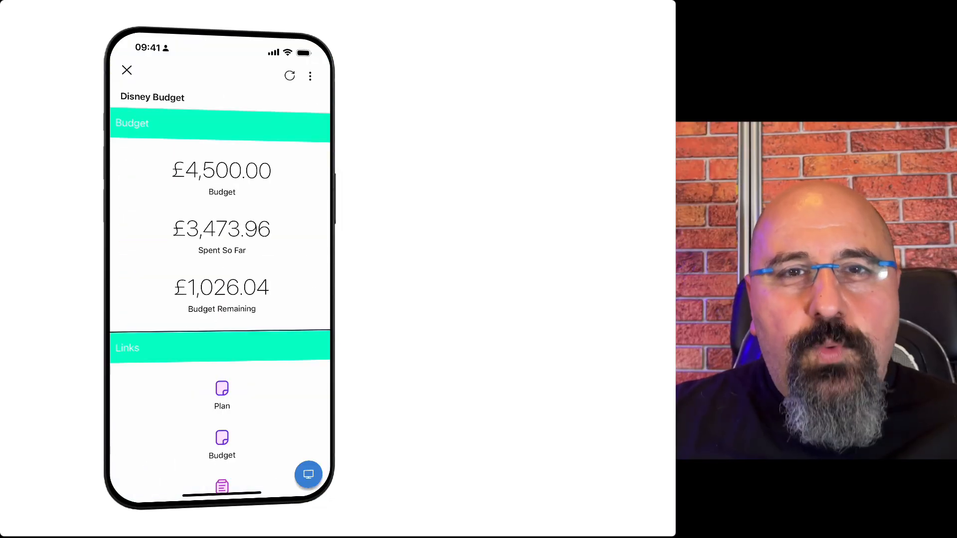
- Expand the Disney Budget Tracker report on the mobile dashboard and review the expenses grouped by date
scroll(219, 304, "down", 4)
scroll(219, 304, "down", 5)
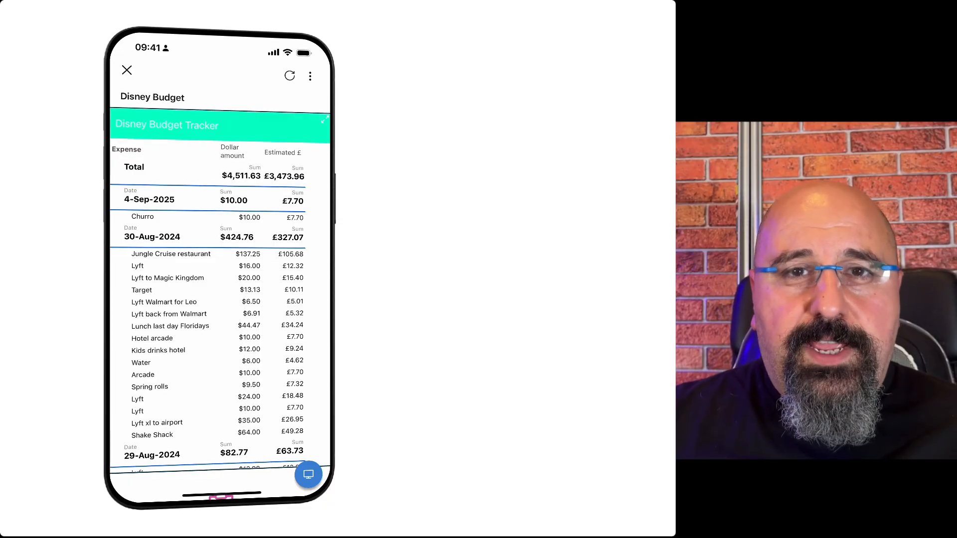
left_click(325, 119)
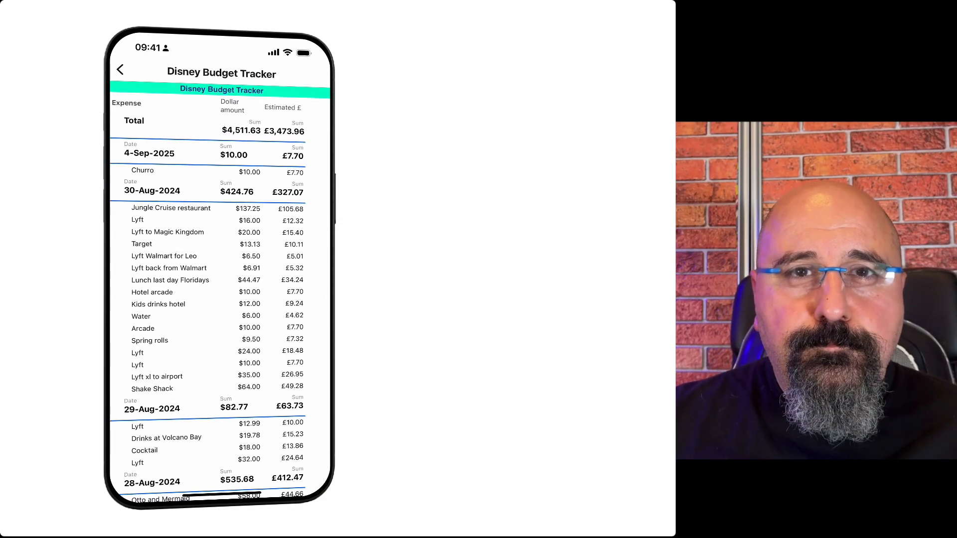
scroll(219, 297, "down", 6)
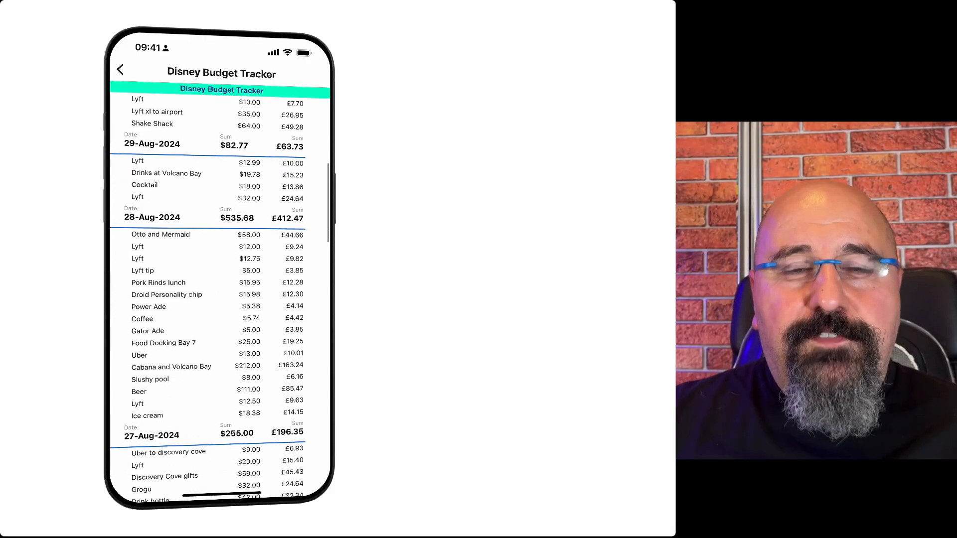
scroll(219, 297, "down", 7)
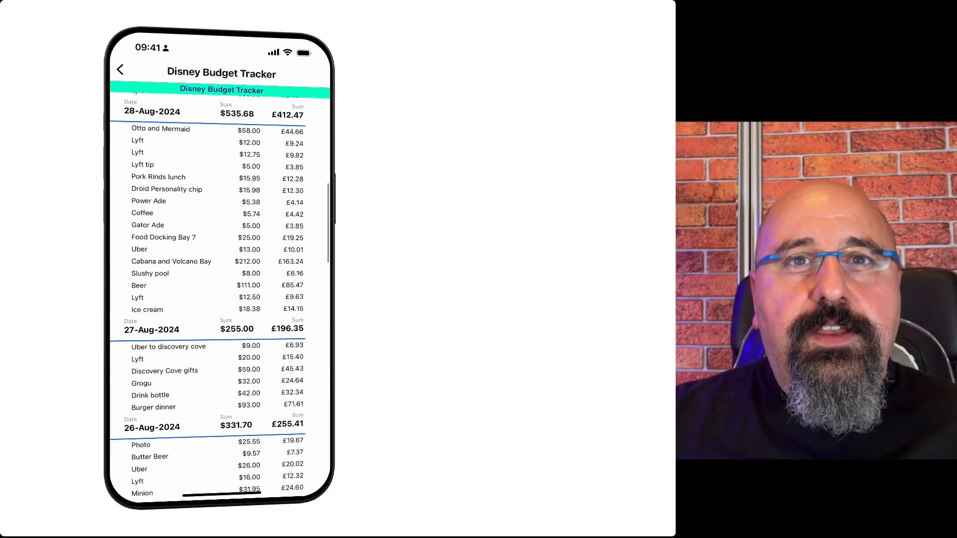